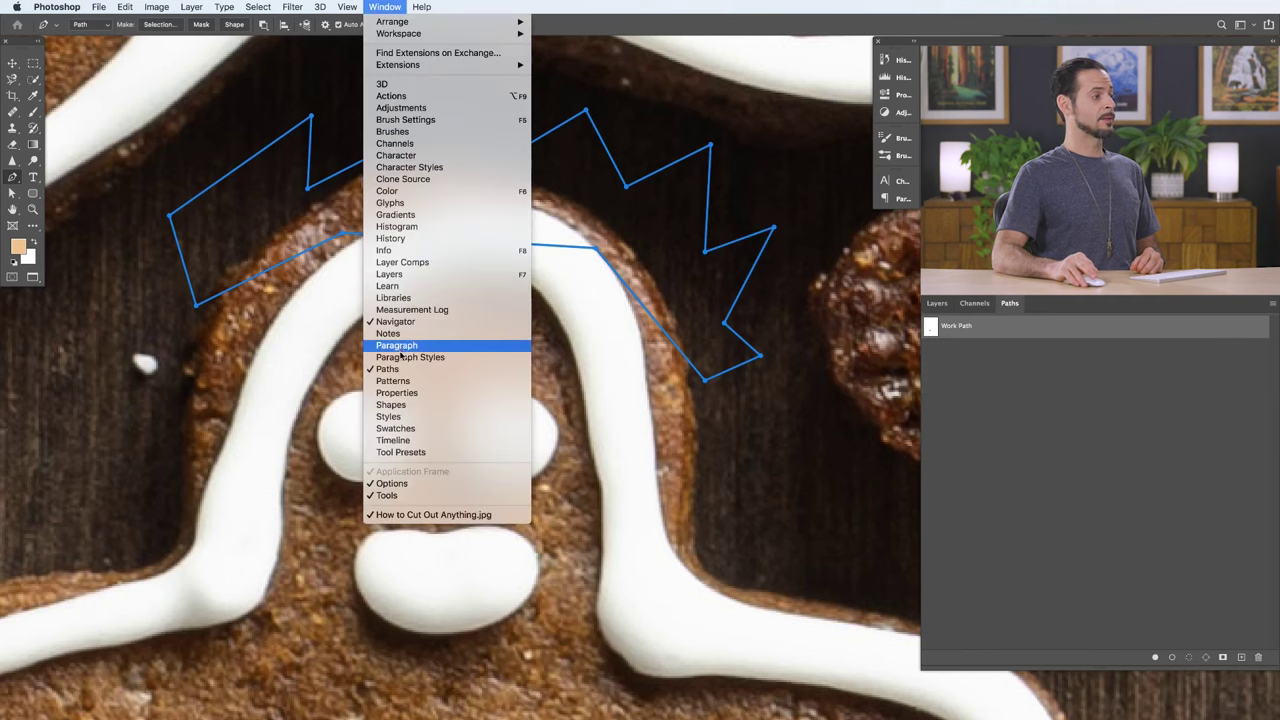
# Step: Save the temporary work path under the name "crown"
pyautogui.click(982, 347)
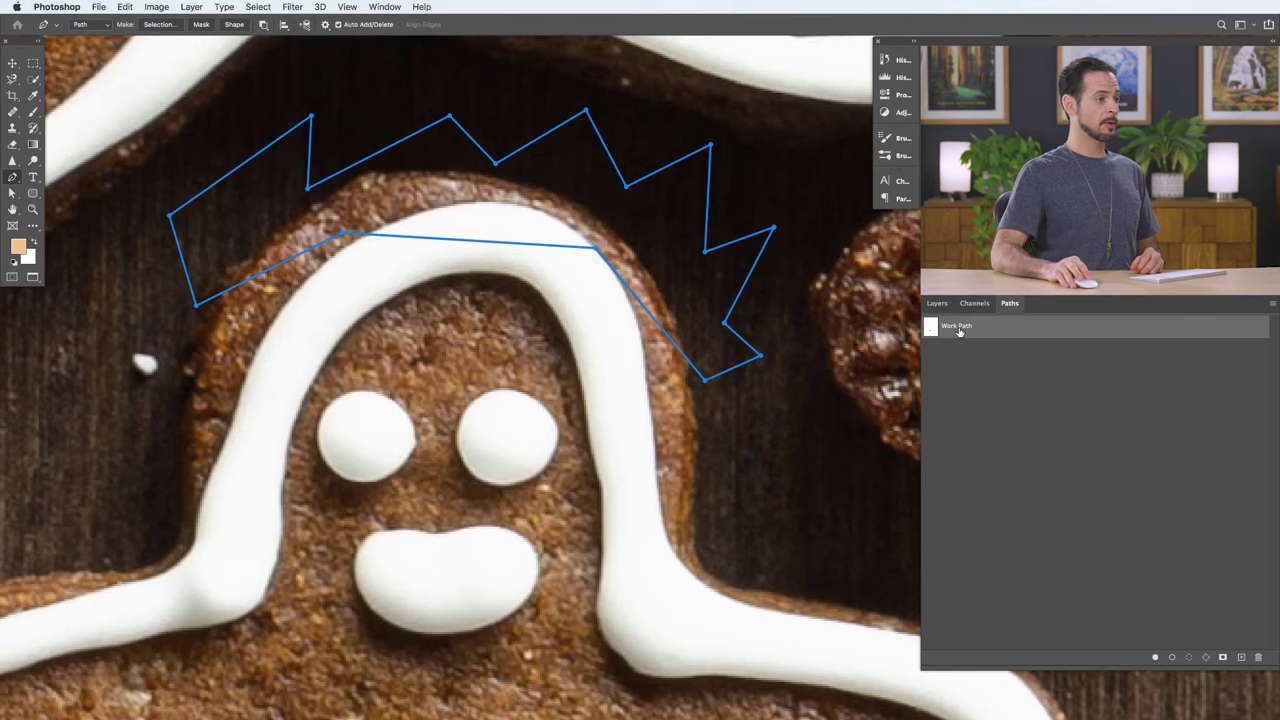
pyautogui.doubleClick(958, 331)
pyautogui.write('crown')
pyautogui.press('Return')
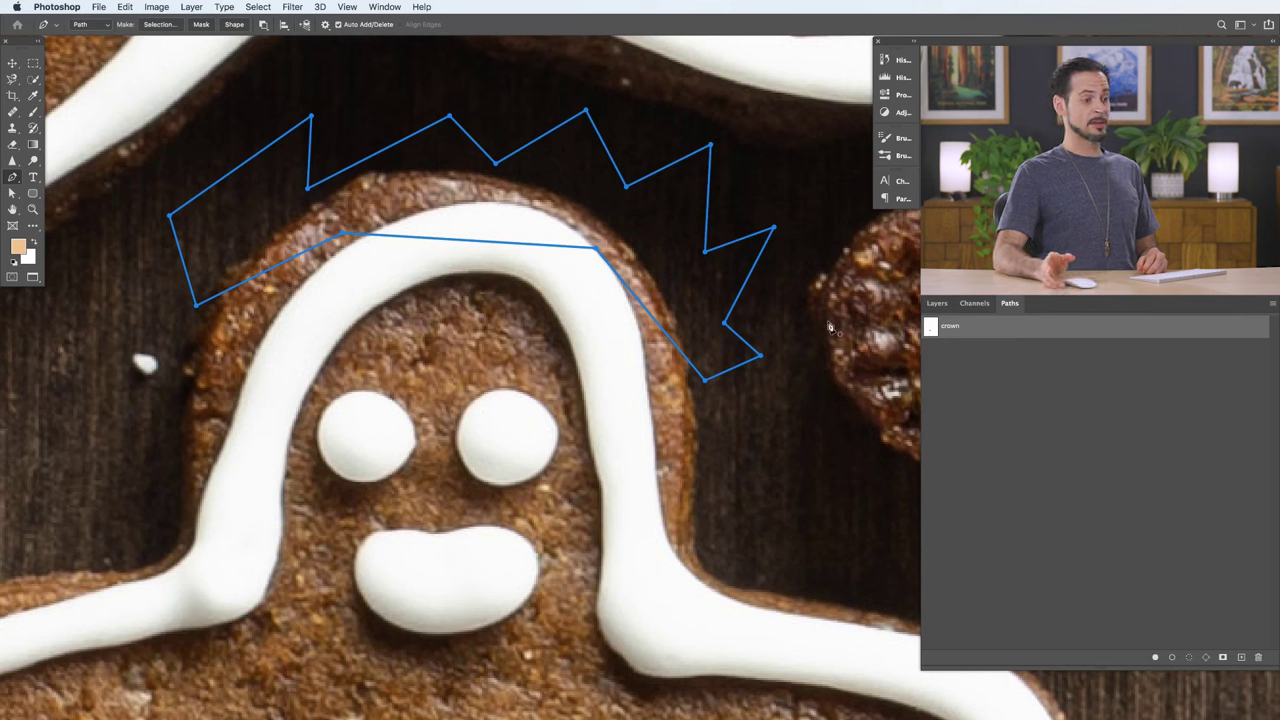
# Step: Load the crown path as a selection and deselect it again
pyautogui.keyDown('super'); pyautogui.click(931, 330); pyautogui.keyUp('super')
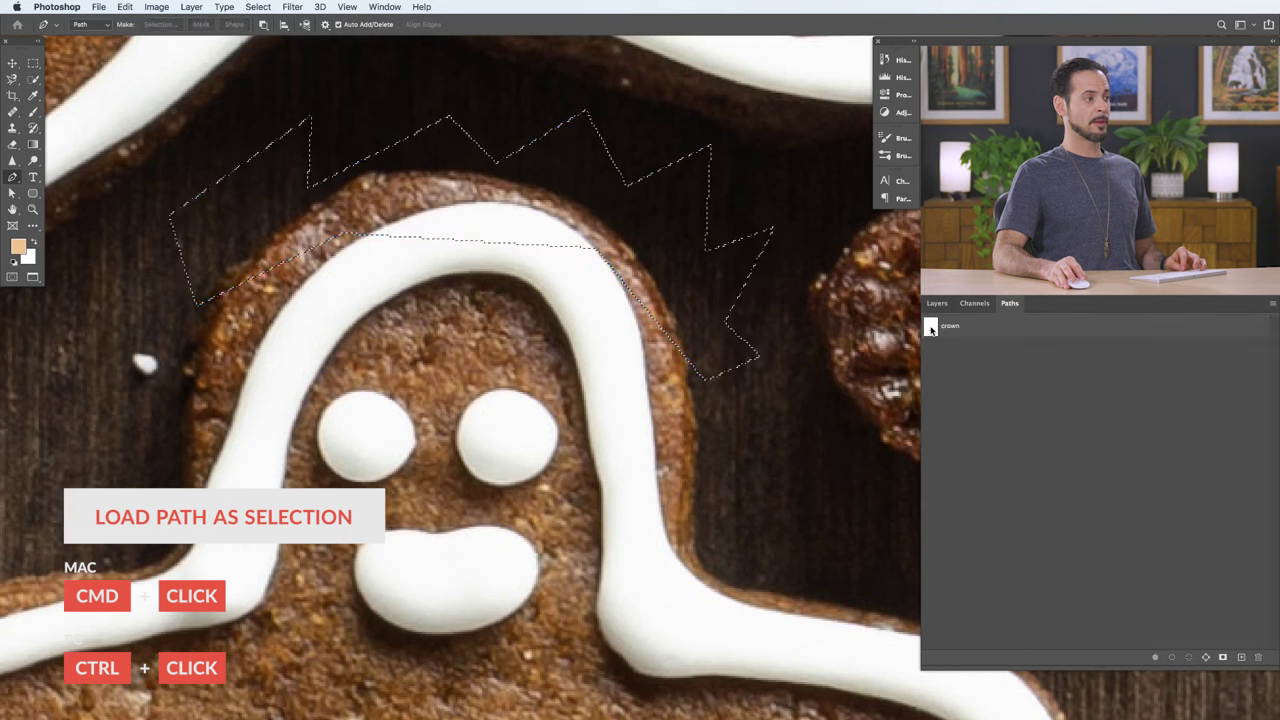
pyautogui.click(945, 328)
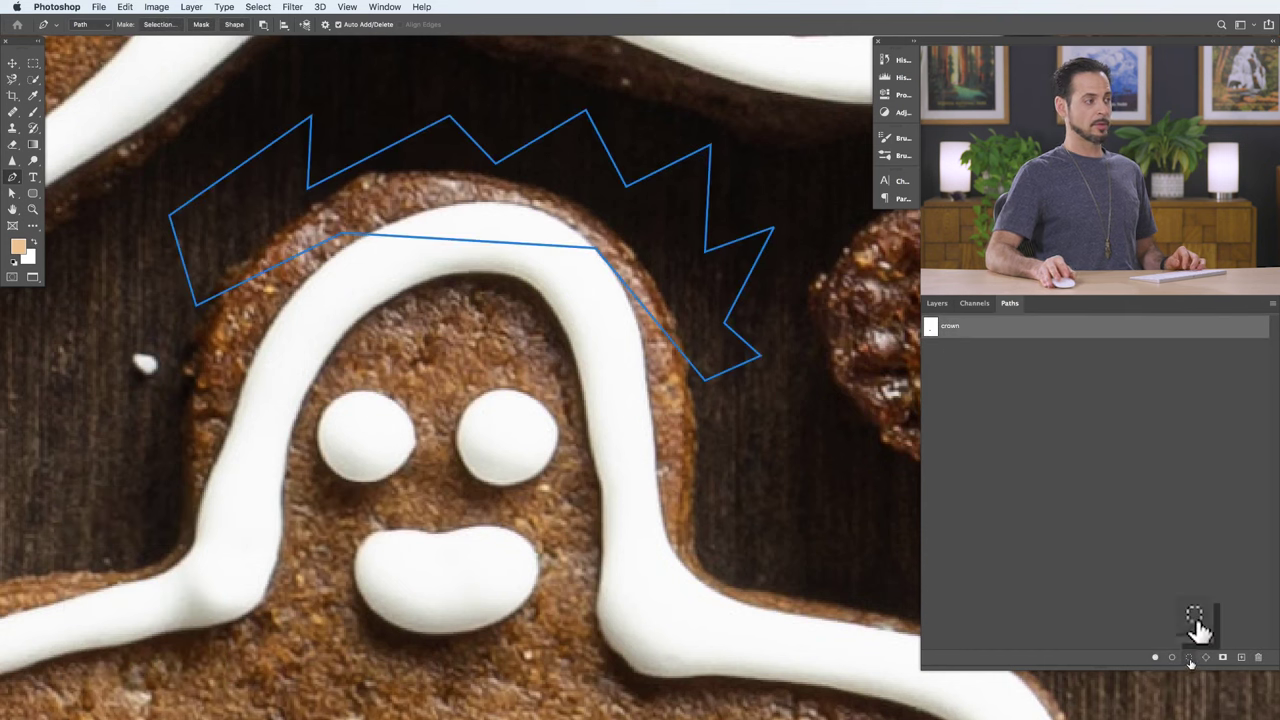
pyautogui.click(1189, 657)
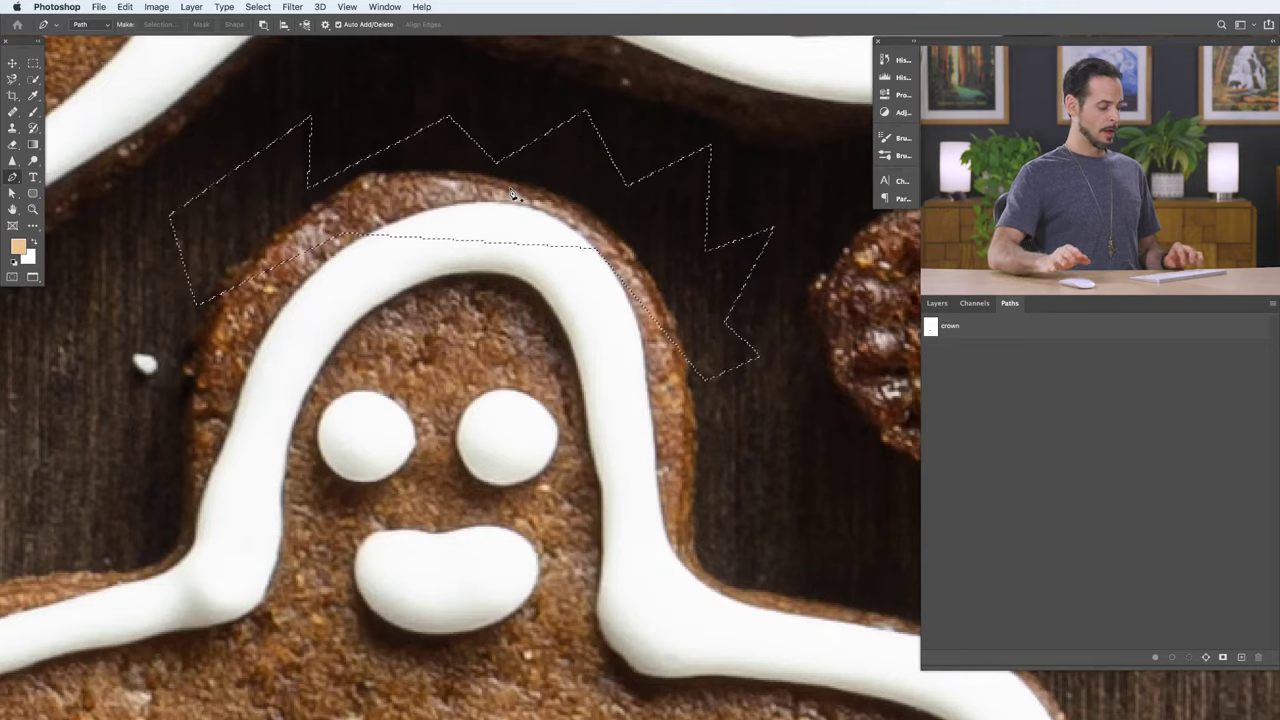
pyautogui.press('super+d')
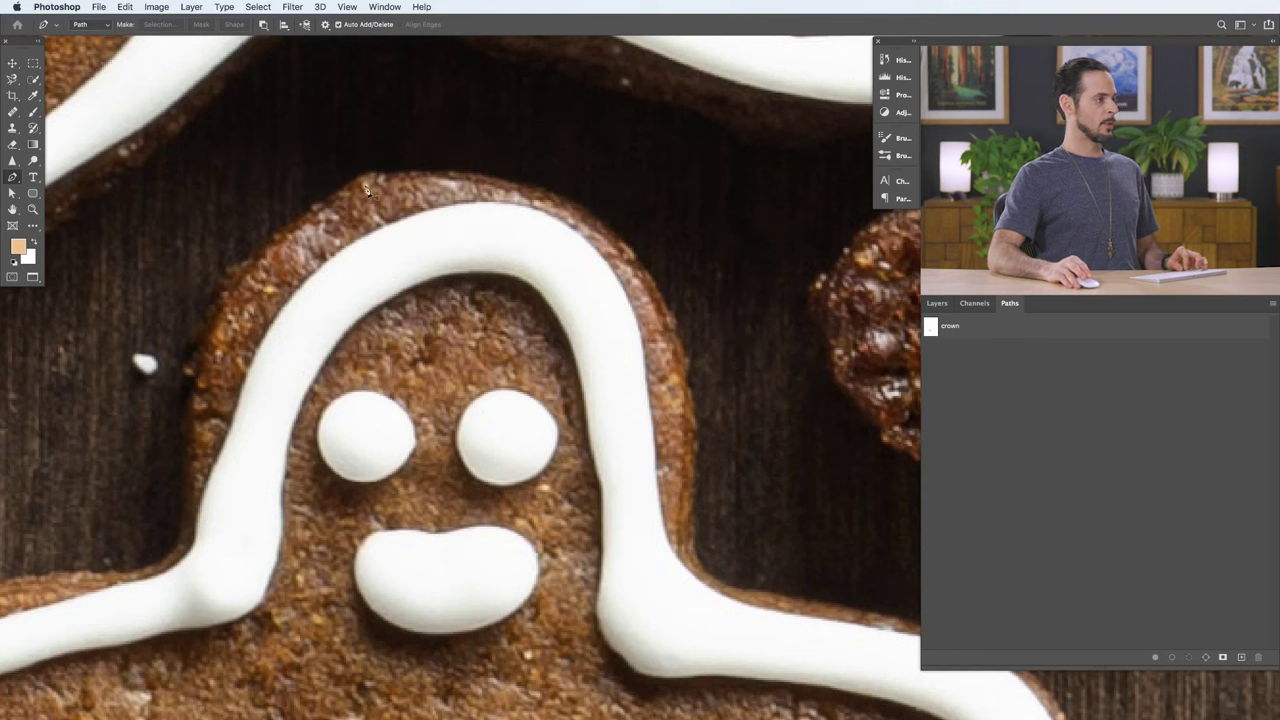
# Step: Hide the crown path, check the layer list, and show the crown path on the image again
pyautogui.click(919, 325)
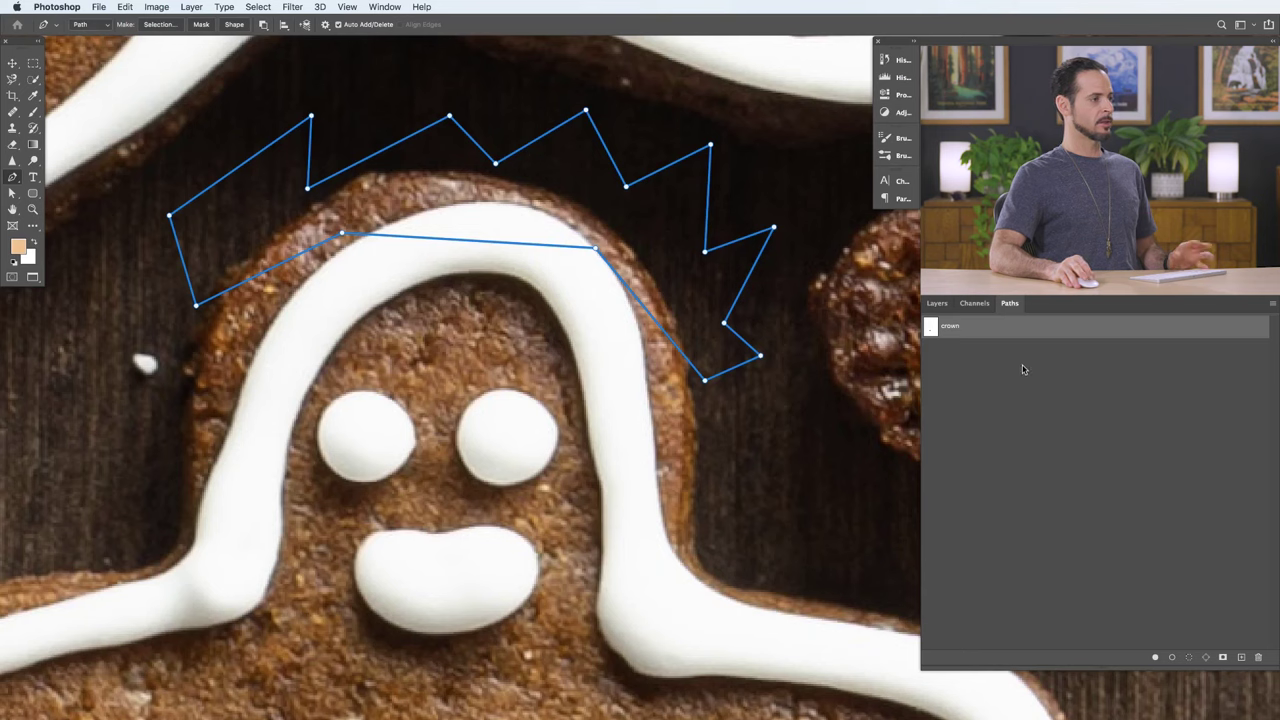
pyautogui.click(1025, 371)
pyautogui.click(930, 305)
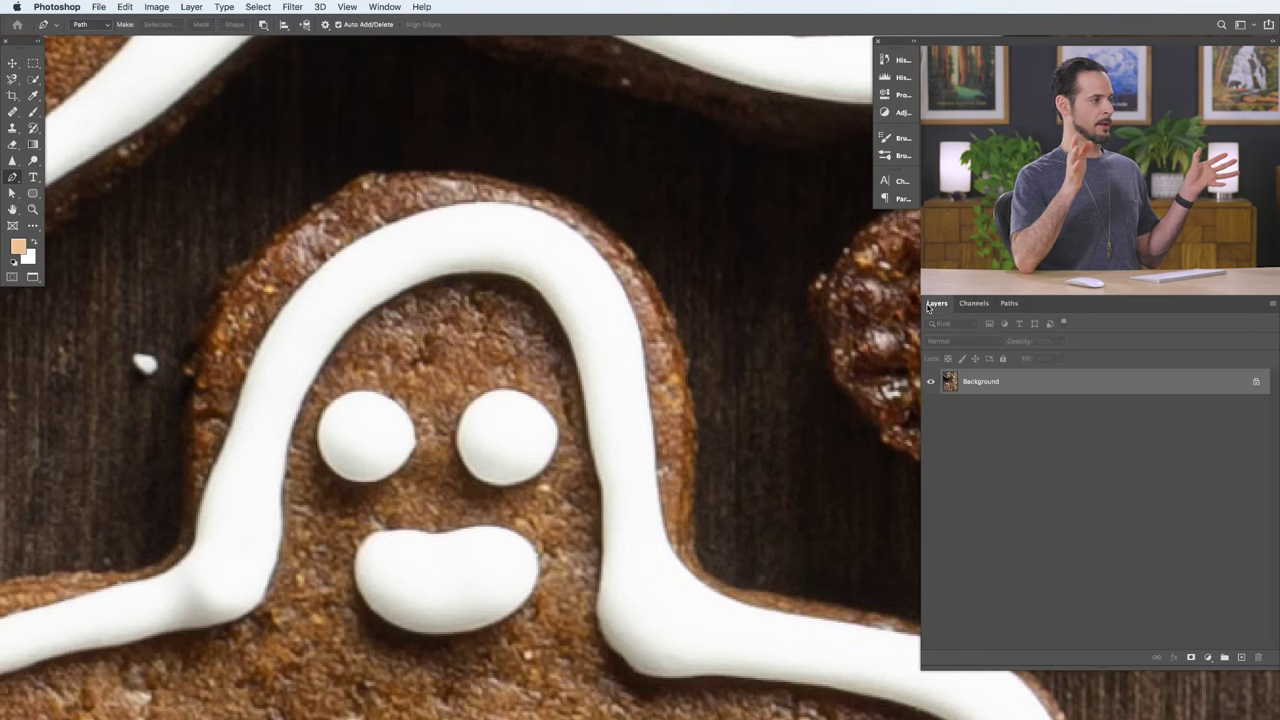
pyautogui.click(1009, 304)
pyautogui.click(1004, 325)
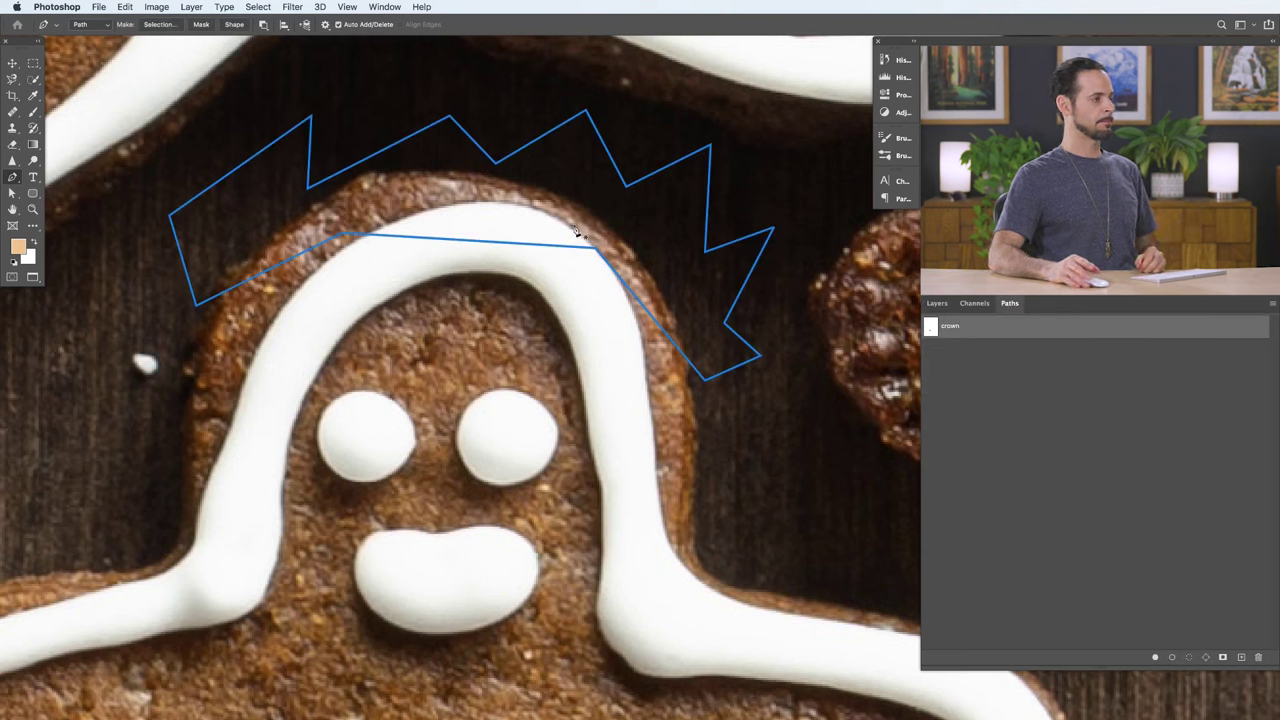
# Step: Move three of the crown path's upper peaks farther out from the gingerbread head to make taller points
pyautogui.press('super')
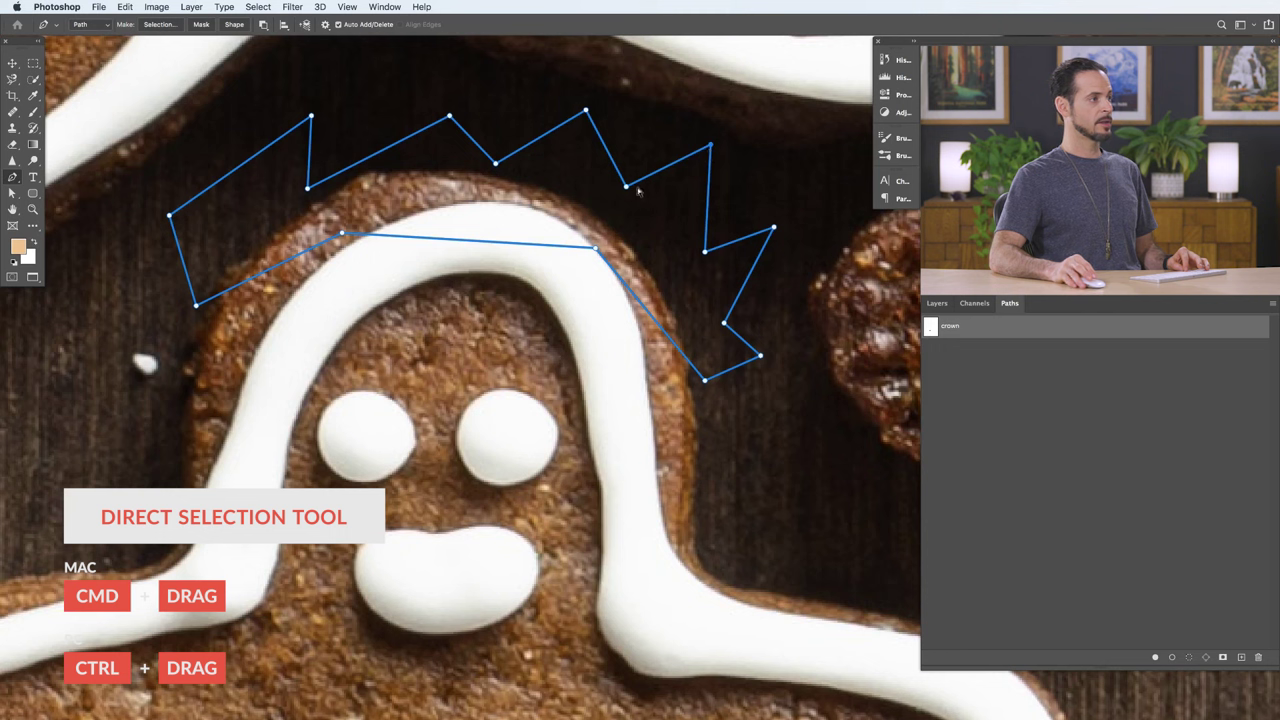
pyautogui.moveTo(588, 113); pyautogui.dragTo(582, 88)
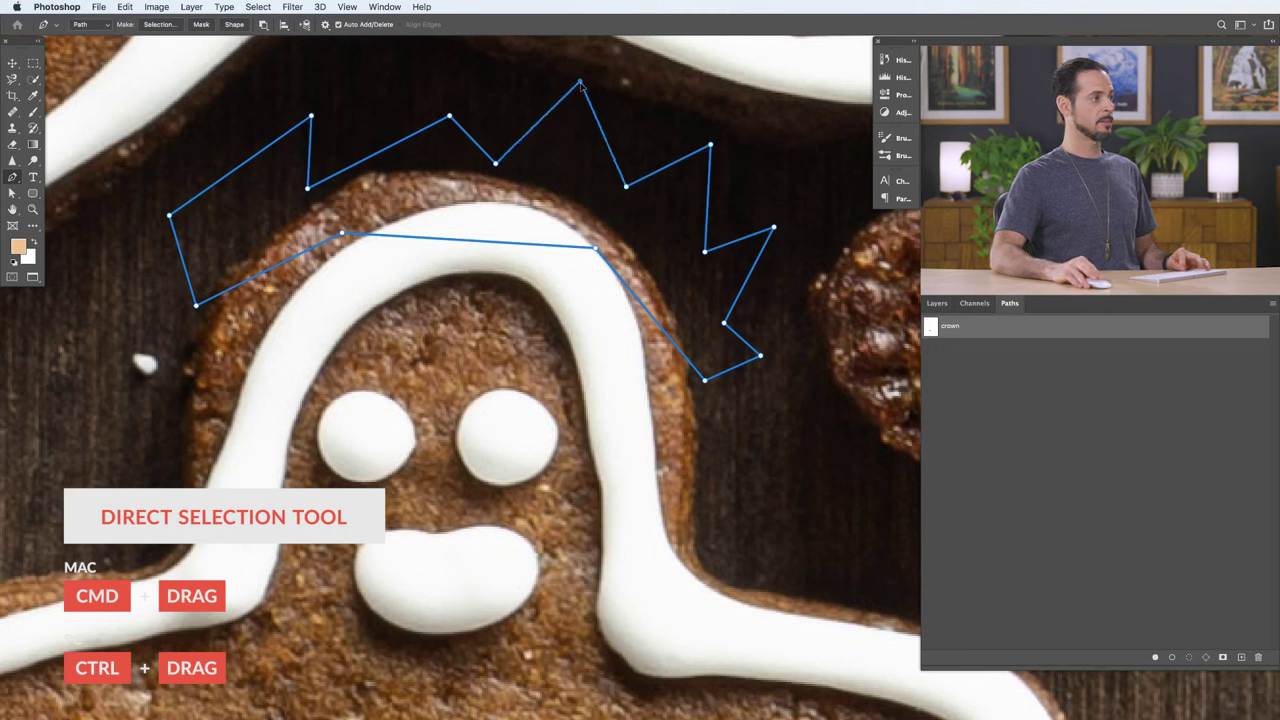
pyautogui.moveTo(452, 120); pyautogui.dragTo(413, 68)
pyautogui.moveTo(310, 117); pyautogui.dragTo(229, 96)
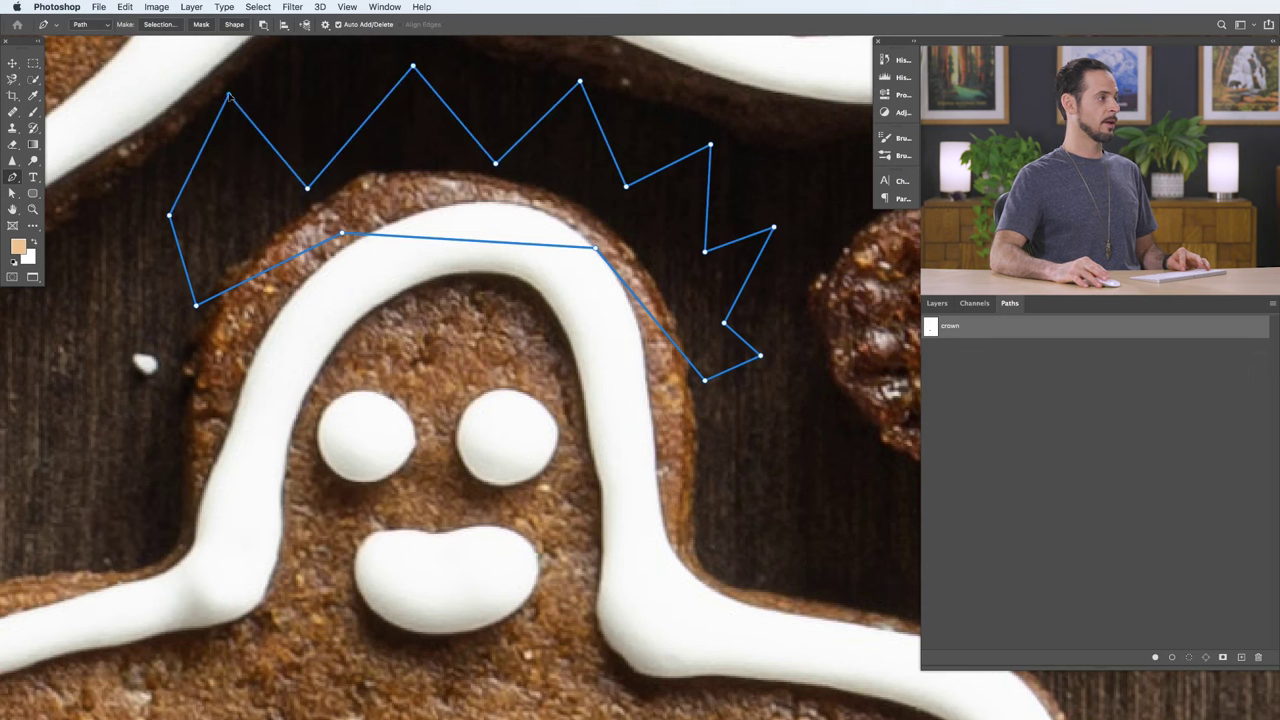
# Step: Reposition the crown path's lower anchors along the head's edge and raise the valley between its first two peaks
pyautogui.moveTo(341, 236); pyautogui.dragTo(306, 213)
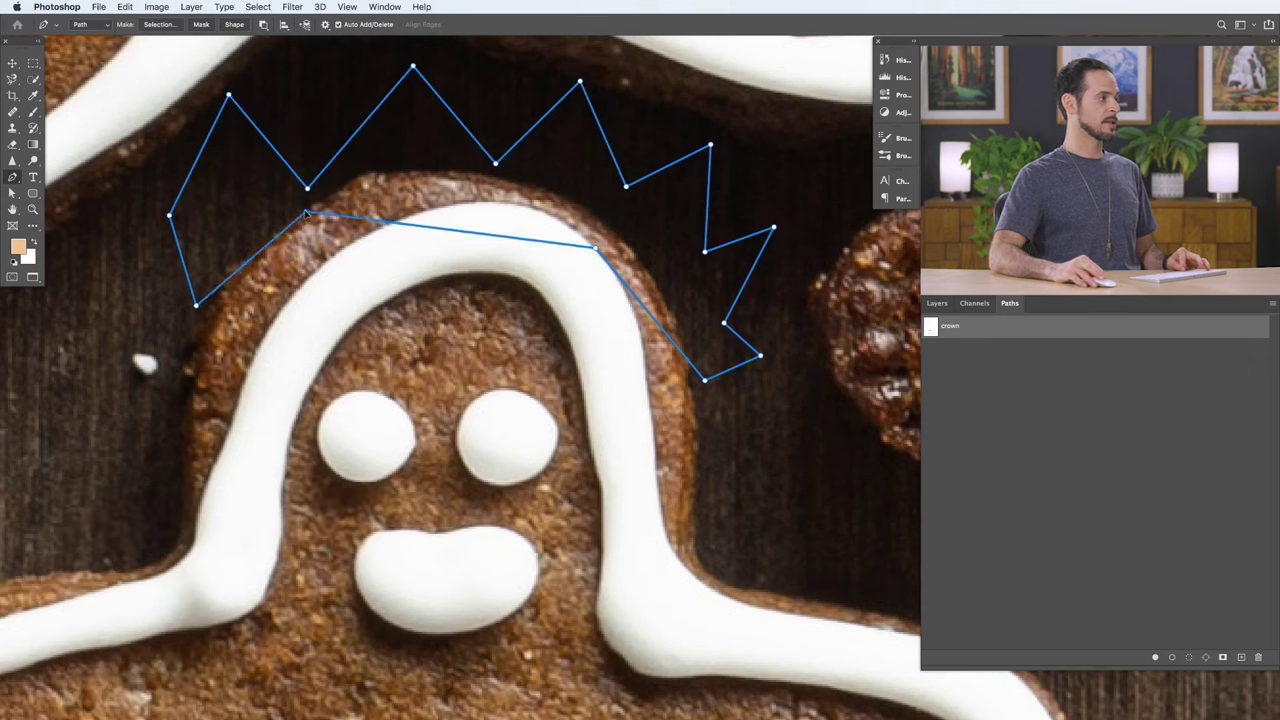
pyautogui.moveTo(196, 304); pyautogui.dragTo(208, 324)
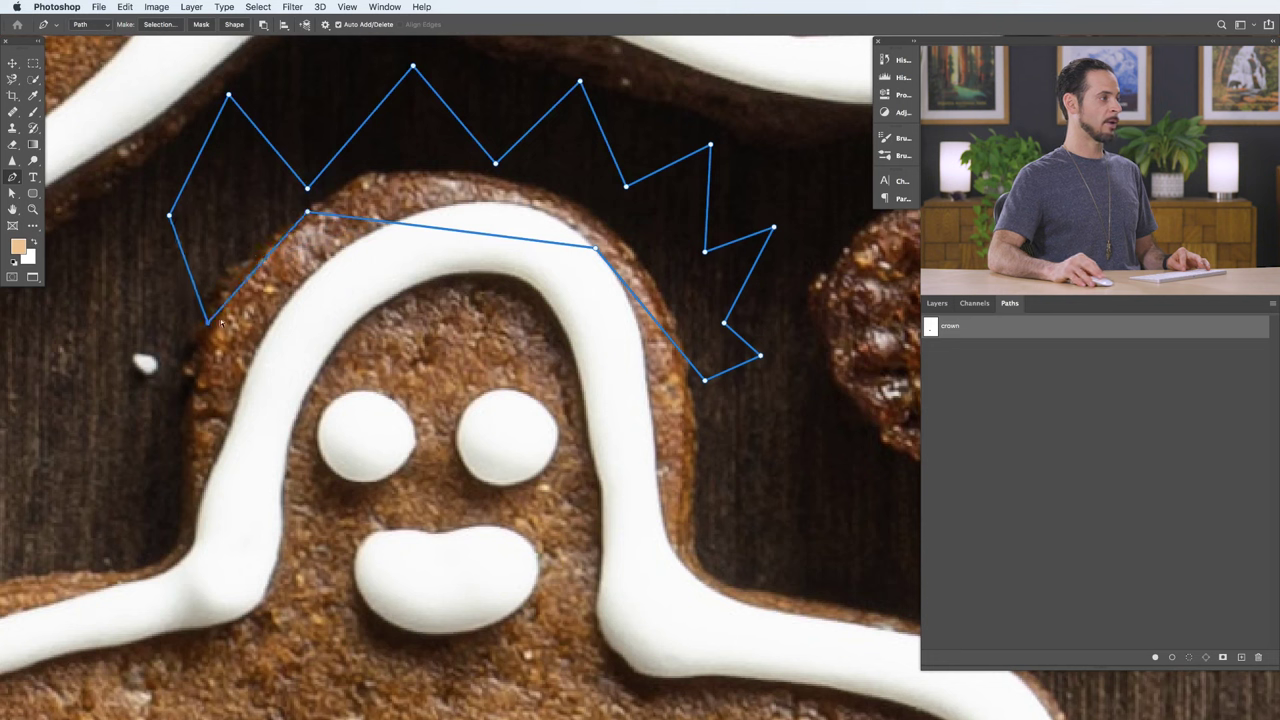
pyautogui.moveTo(598, 252); pyautogui.dragTo(604, 223)
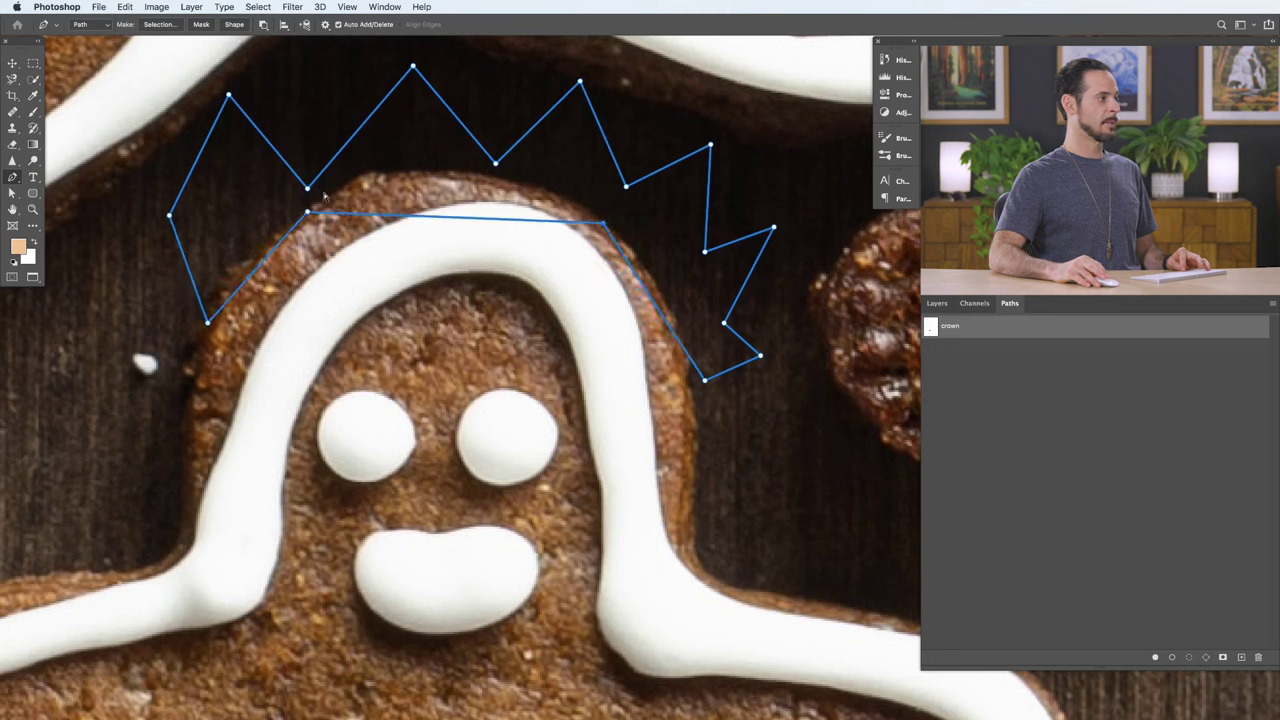
pyautogui.moveTo(311, 191); pyautogui.dragTo(316, 156)
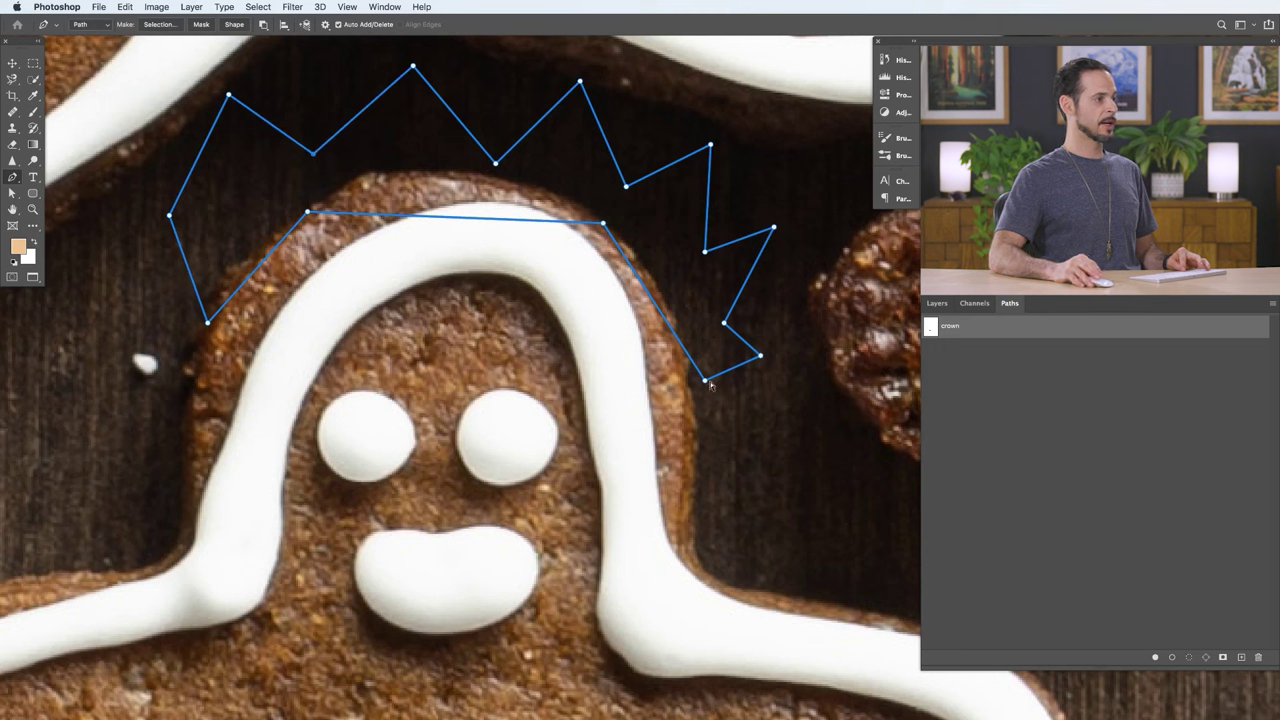
pyautogui.moveTo(701, 384); pyautogui.dragTo(695, 387)
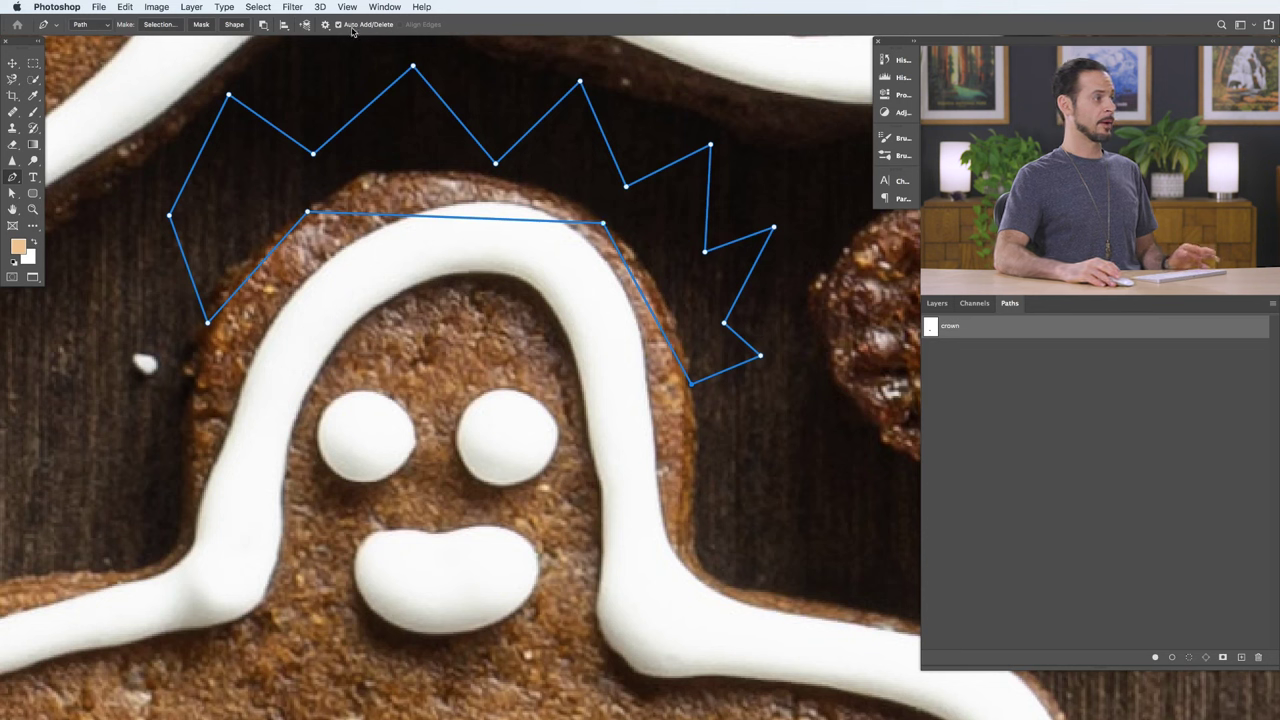
# Step: Create a new path and draw its first curved segments on the dark wood beside the gingerbread head
pyautogui.click(495, 163)
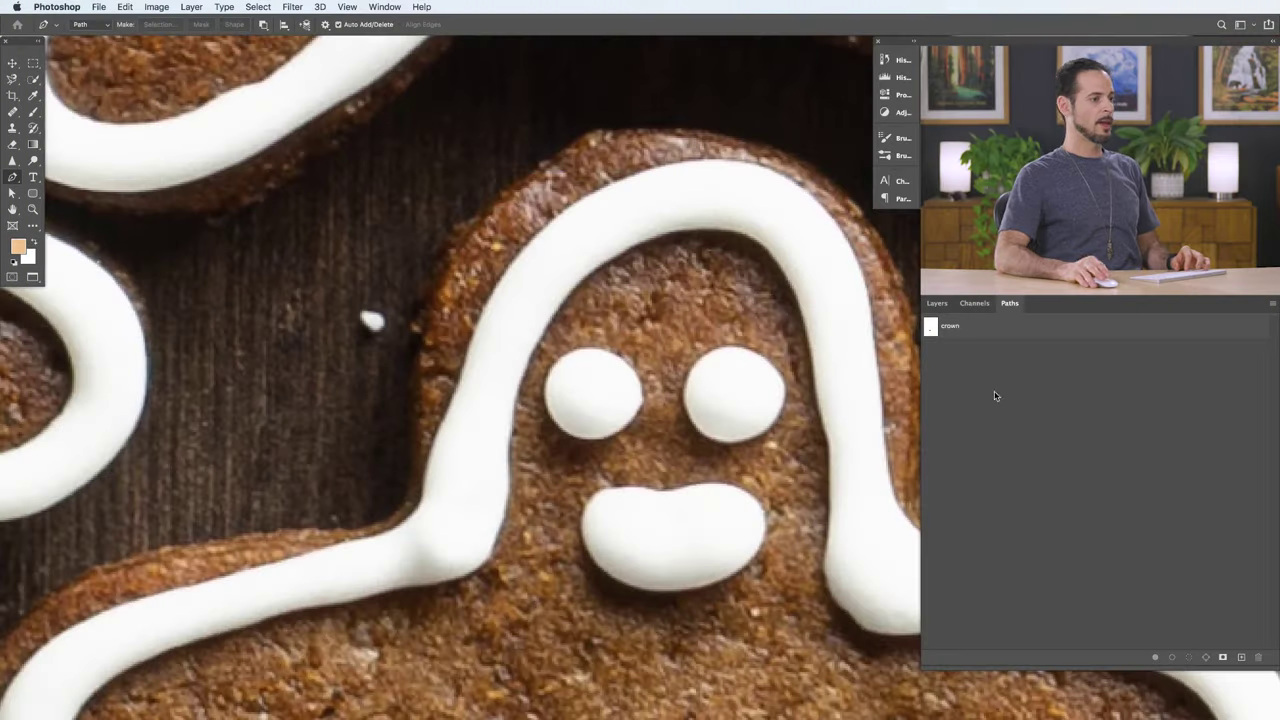
pyautogui.click(1241, 657)
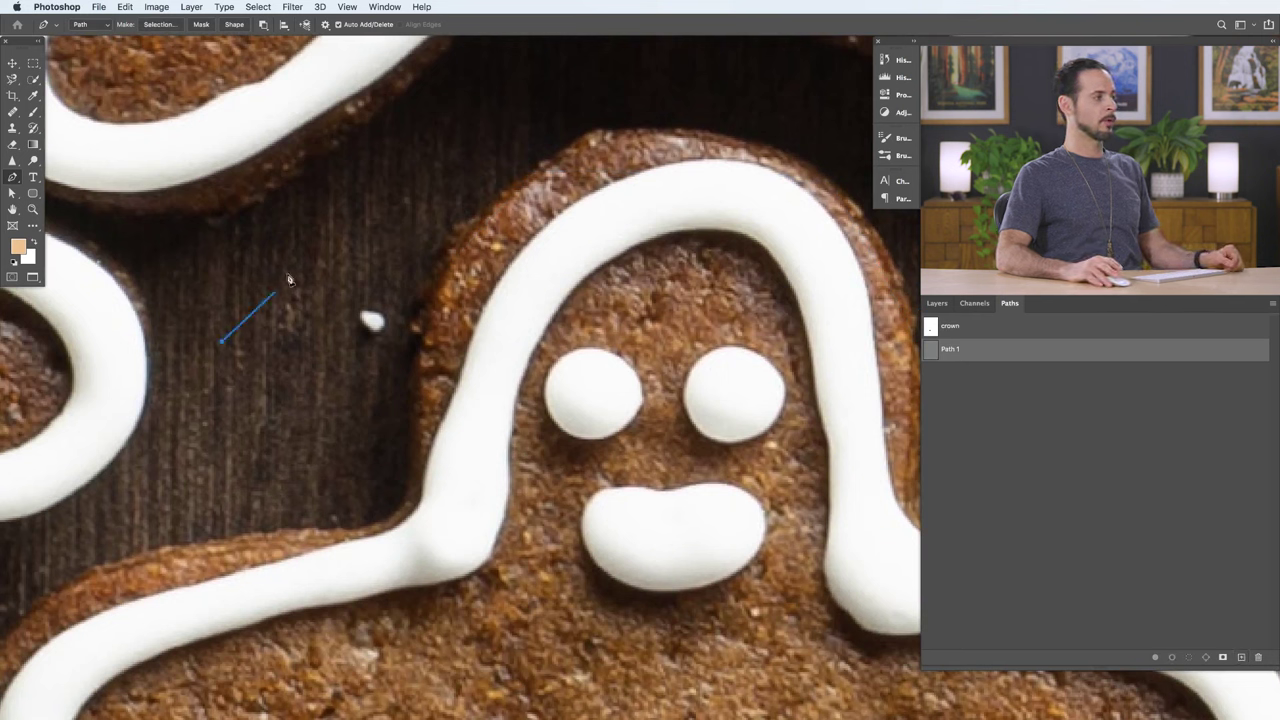
pyautogui.click(339, 387)
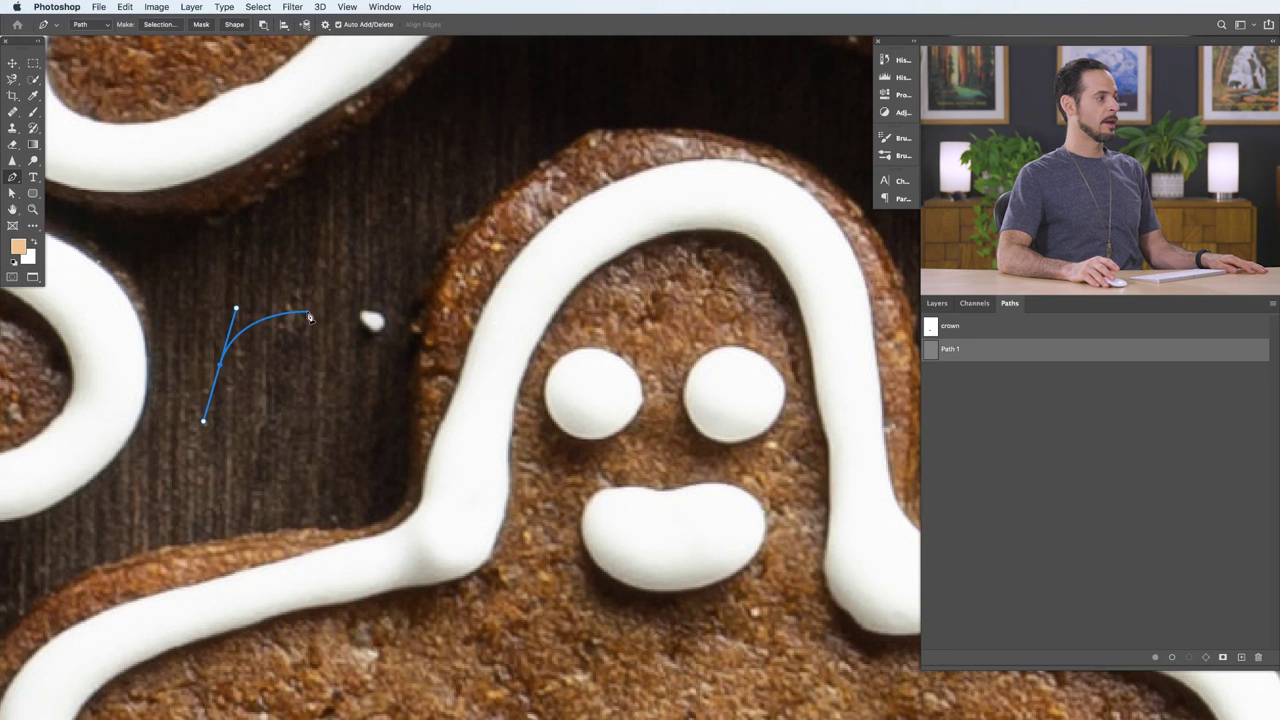
pyautogui.moveTo(312, 322); pyautogui.dragTo(330, 345)
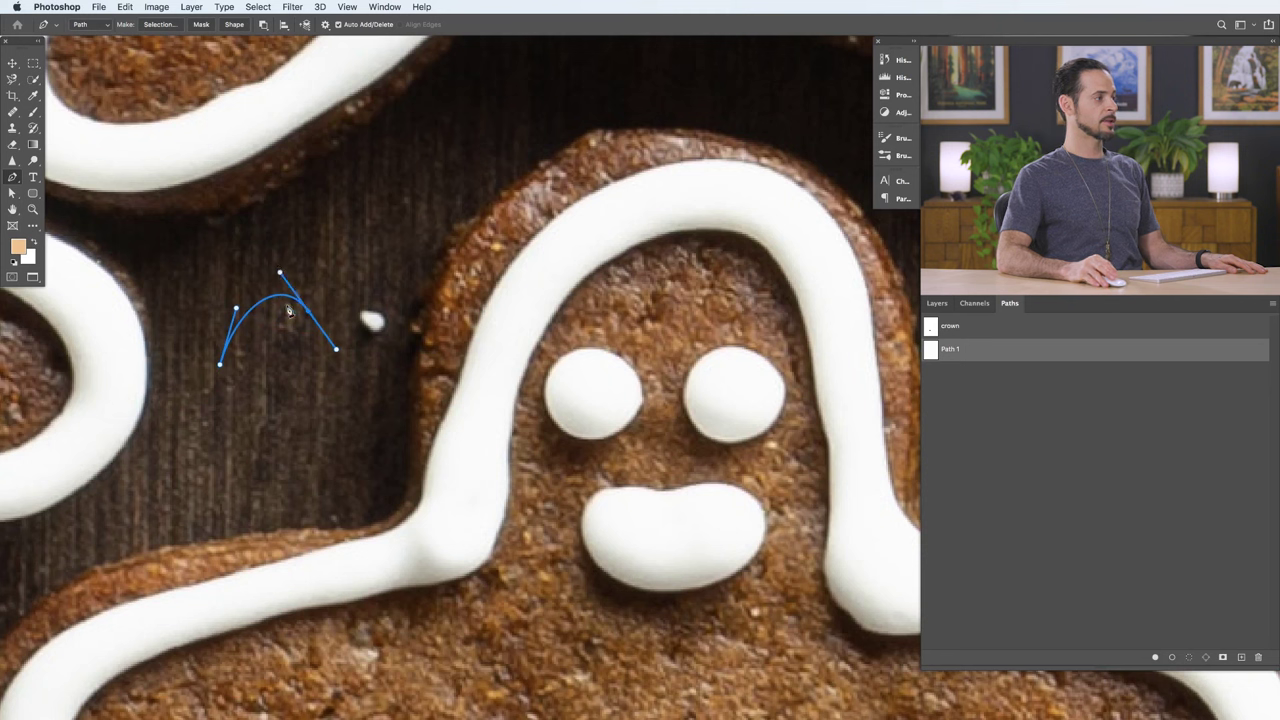
pyautogui.moveTo(316, 355); pyautogui.dragTo(355, 360)
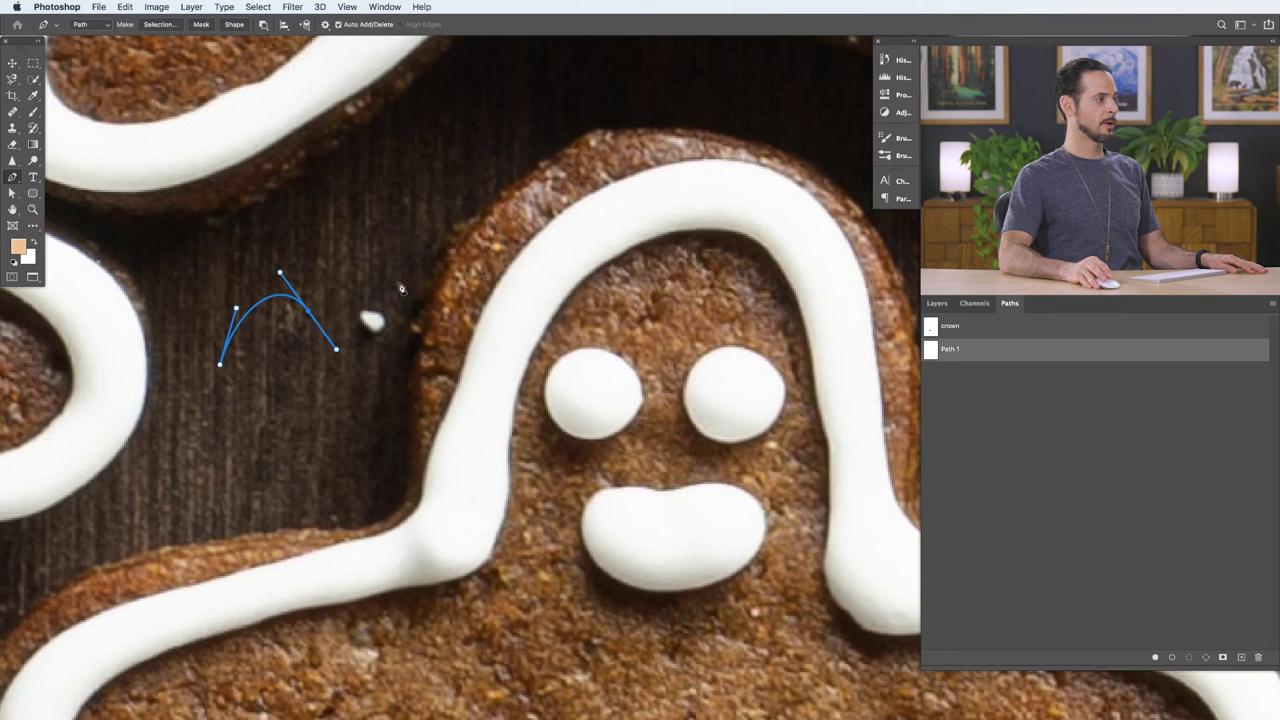
pyautogui.moveTo(399, 279); pyautogui.dragTo(376, 232)
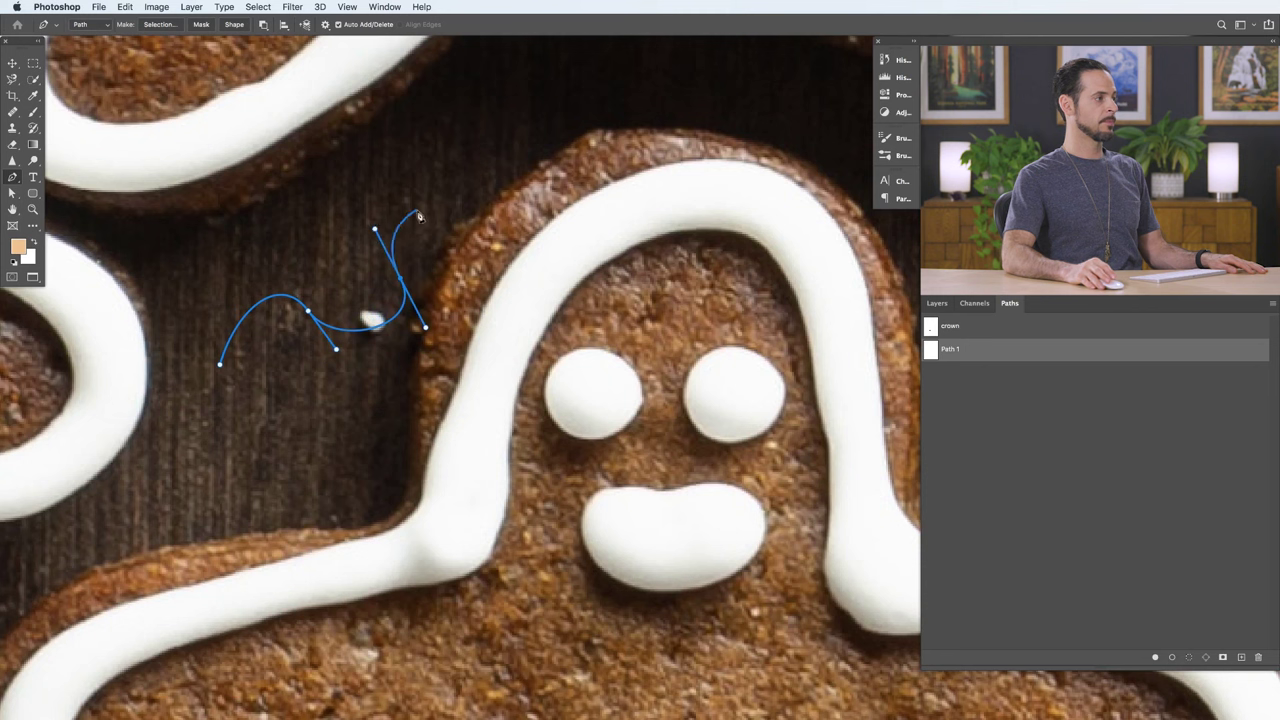
# Step: Extend the wavy path upward with smooth anchors and bring it back around toward its starting point as a closed shape
pyautogui.moveTo(432, 190); pyautogui.dragTo(496, 173)
pyautogui.moveTo(408, 126); pyautogui.dragTo(352, 155)
pyautogui.moveTo(335, 224); pyautogui.dragTo(277, 250)
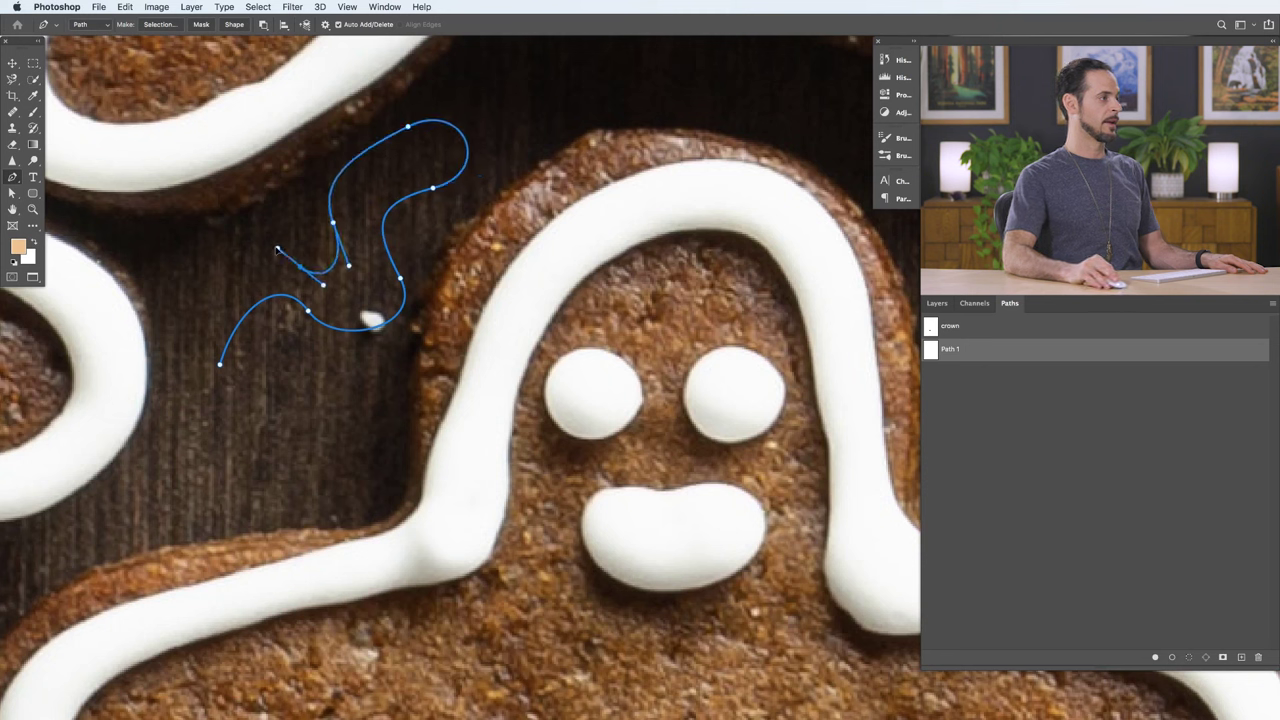
pyautogui.moveTo(208, 271); pyautogui.dragTo(195, 294)
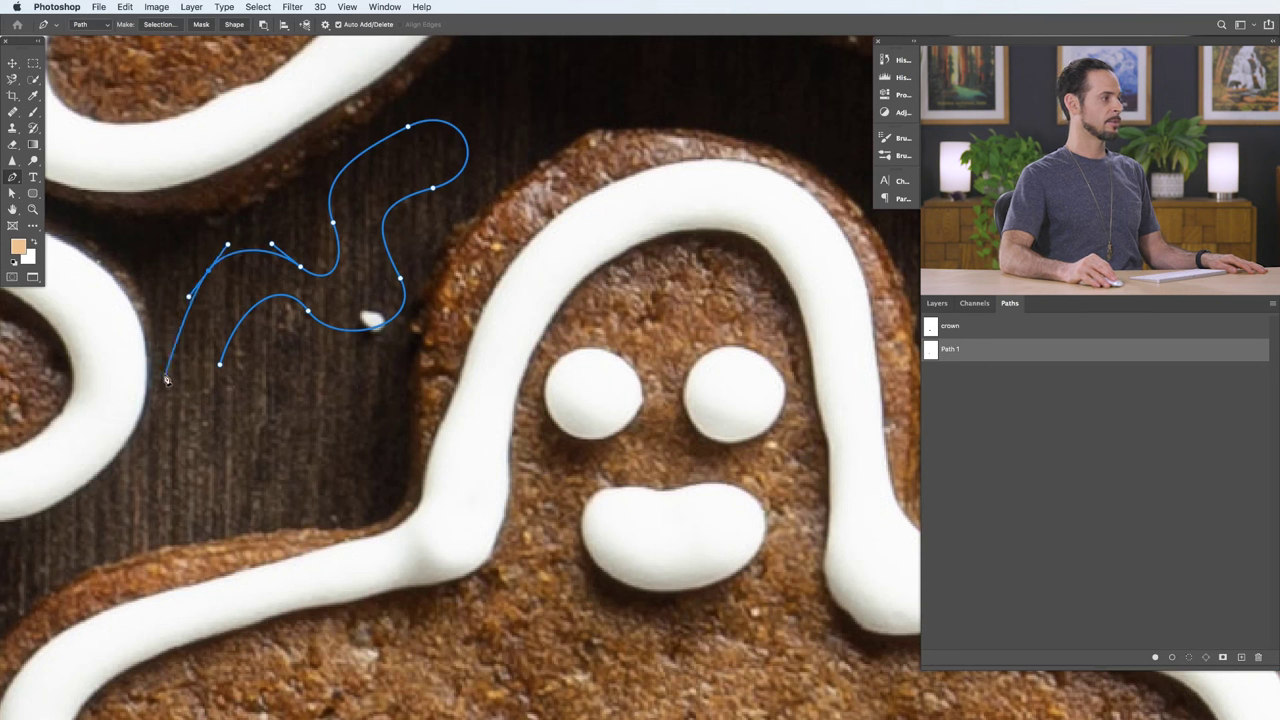
pyautogui.moveTo(161, 377); pyautogui.dragTo(179, 395)
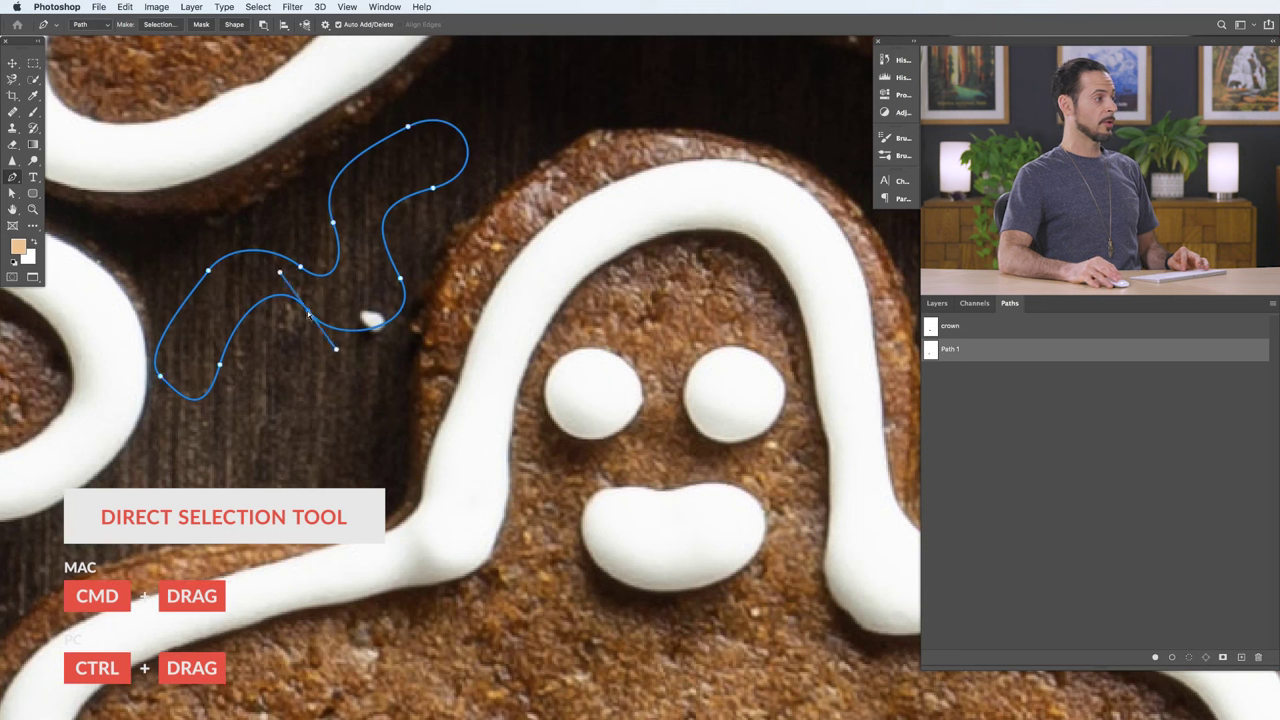
# Step: Reshape the wavy path by moving its lower and left anchors and rotating the upper-left anchor's direction handles
pyautogui.moveTo(310, 316); pyautogui.dragTo(309, 338)
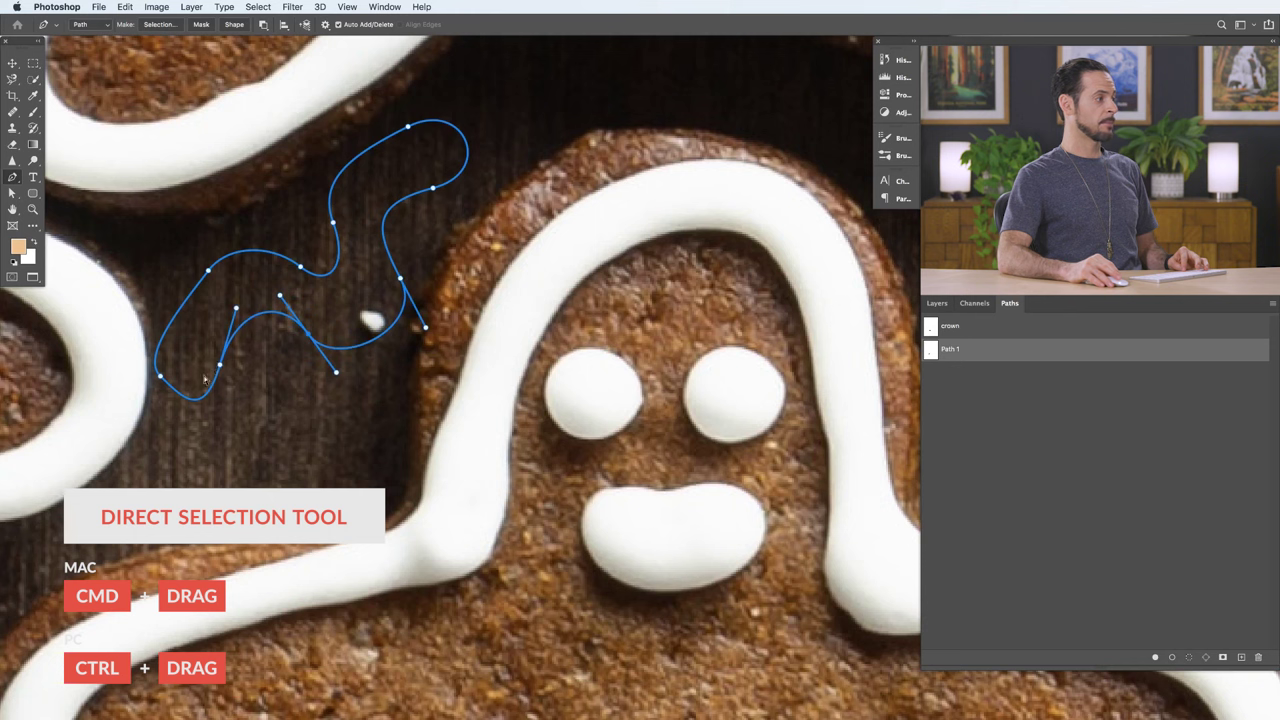
pyautogui.moveTo(161, 377)
pyautogui.mouseDown()
pyautogui.moveTo(149, 390)
pyautogui.moveTo(153, 357)
pyautogui.moveTo(151, 381)
pyautogui.mouseUp()
pyautogui.moveTo(207, 276); pyautogui.dragTo(223, 235)
pyautogui.moveTo(170, 299); pyautogui.dragTo(124, 232)
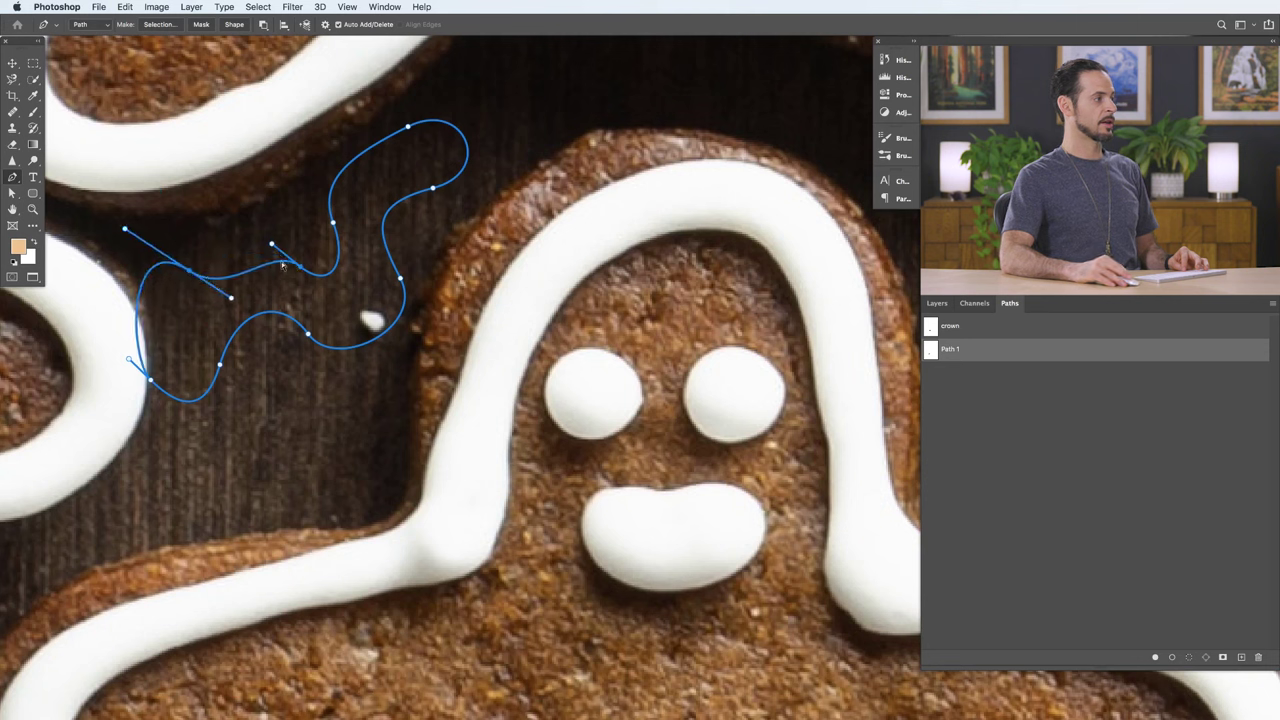
pyautogui.moveTo(229, 283); pyautogui.dragTo(240, 234)
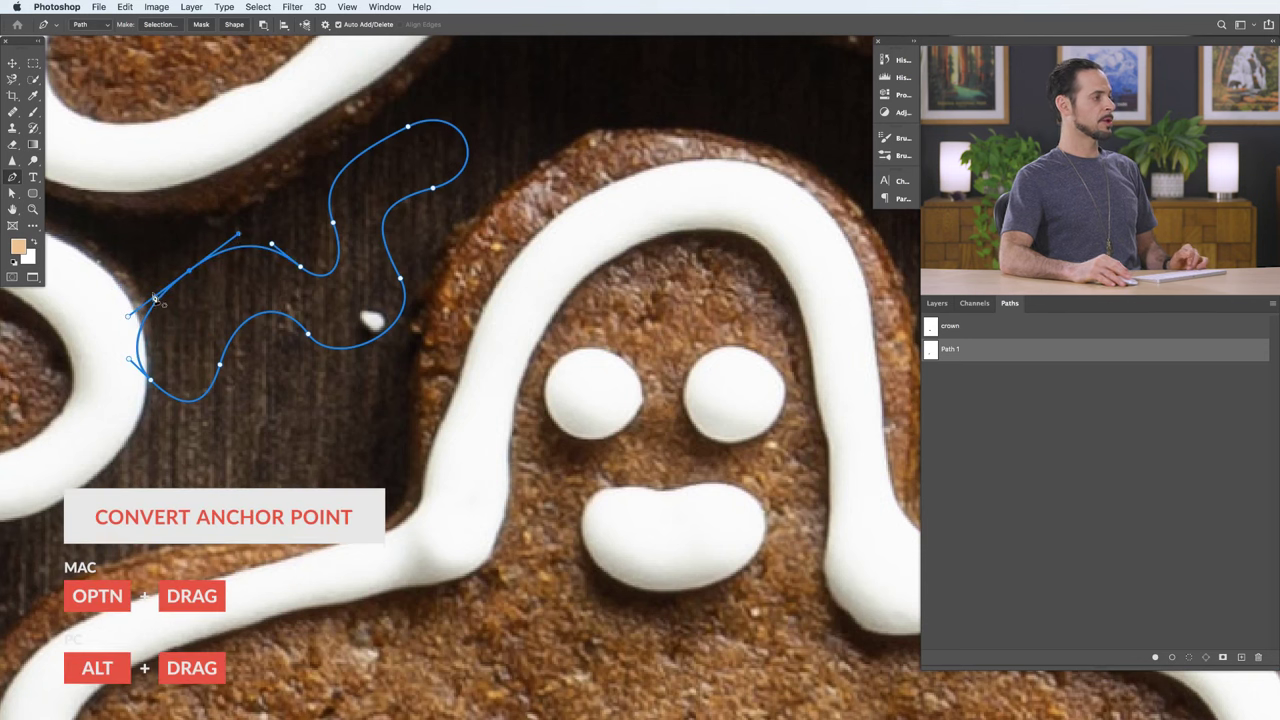
# Step: Split the handles of the wavy path's two leftmost anchors into sharp corners, and reset both anchors to smooth curves
pyautogui.moveTo(128, 318); pyautogui.dragTo(270, 262)
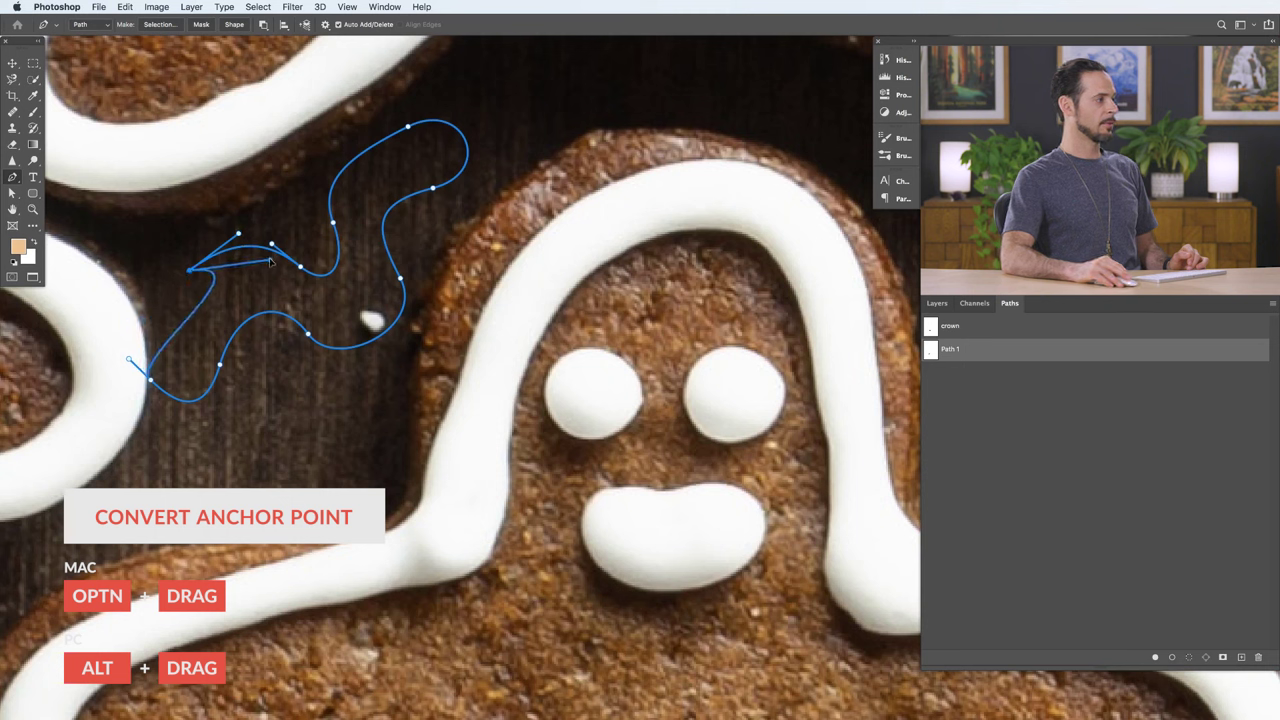
pyautogui.moveTo(149, 378); pyautogui.dragTo(194, 383)
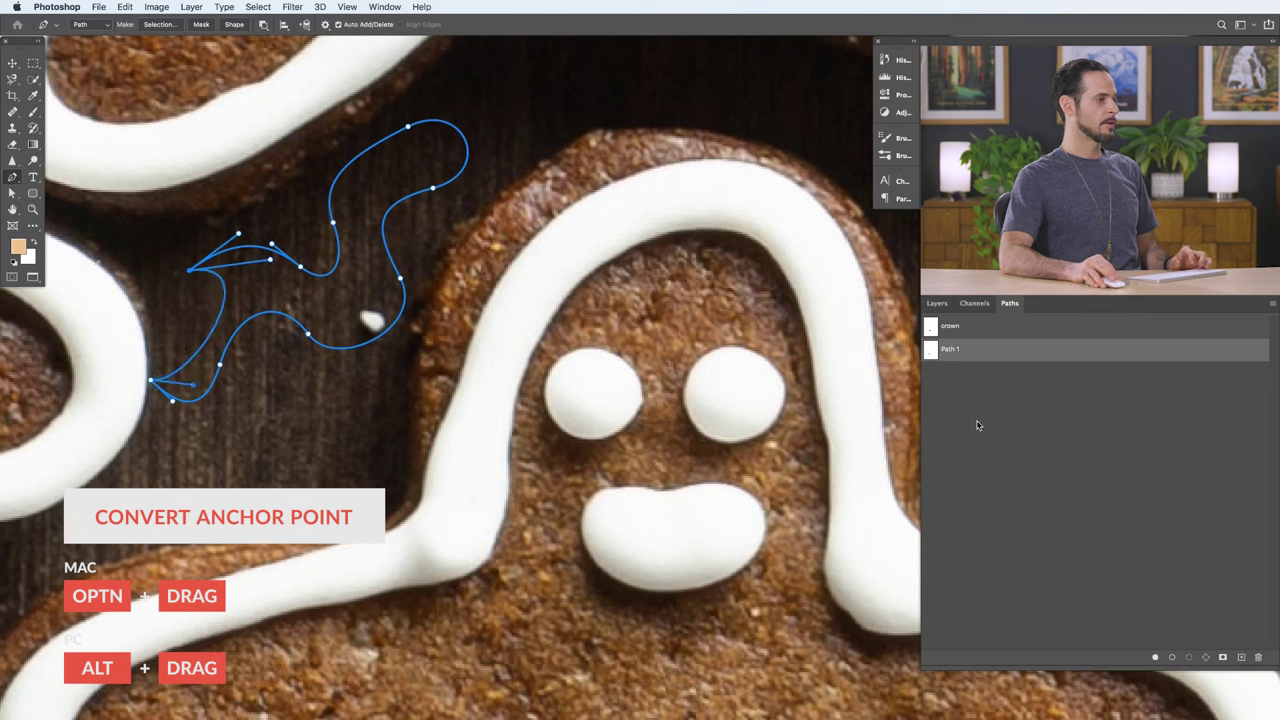
pyautogui.click(991, 387)
pyautogui.click(993, 352)
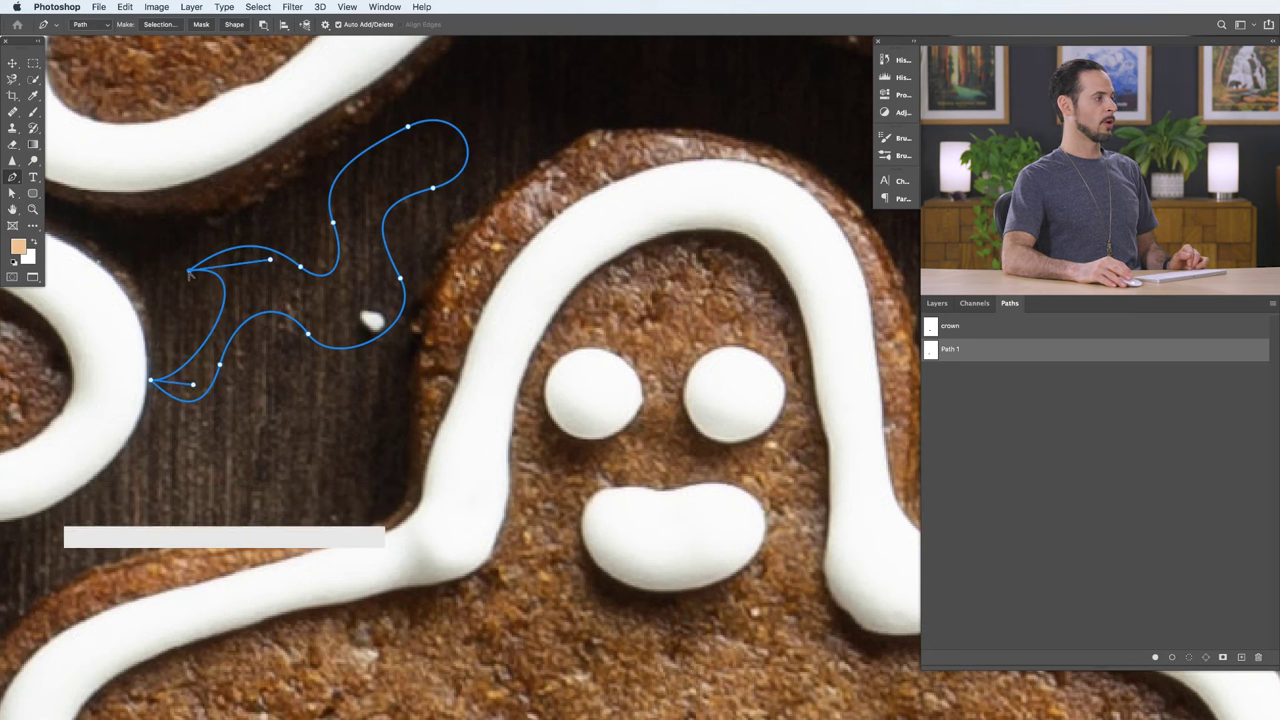
pyautogui.moveTo(189, 271); pyautogui.dragTo(130, 282)
pyautogui.moveTo(150, 381); pyautogui.dragTo(204, 421)
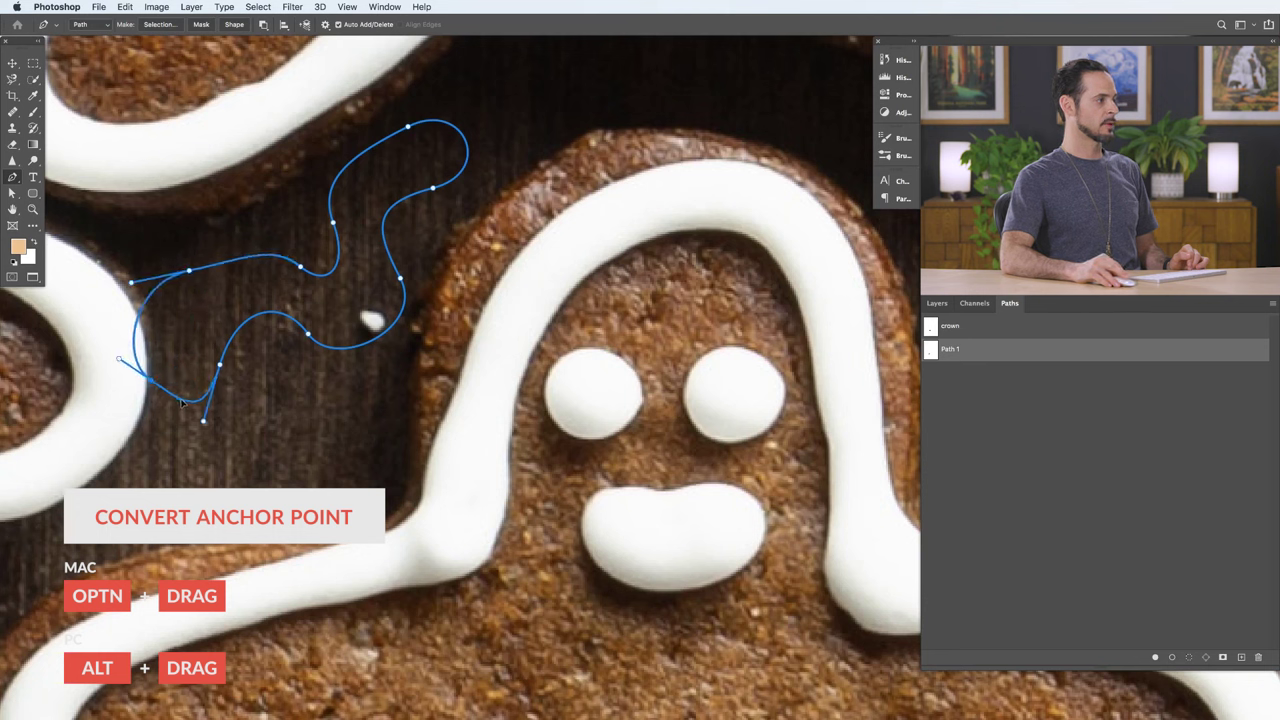
# Step: Convert the anchors all around the wavy path into corner points so its segments become straight
pyautogui.keyDown('alt'); pyautogui.click(189, 271); pyautogui.keyUp('alt')
pyautogui.moveTo(301, 270); pyautogui.dragTo(311, 270)
pyautogui.keyDown('alt'); pyautogui.click(334, 223); pyautogui.keyUp('alt')
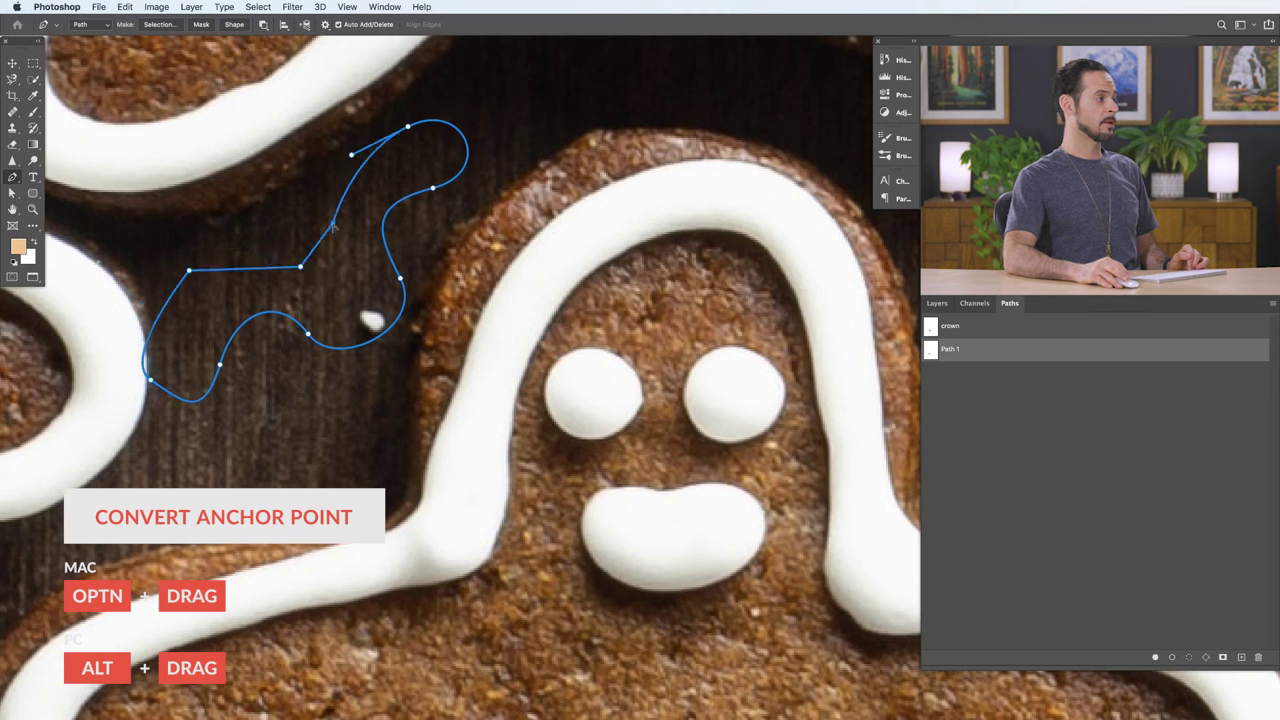
pyautogui.keyDown('alt'); pyautogui.click(408, 128); pyautogui.keyUp('alt')
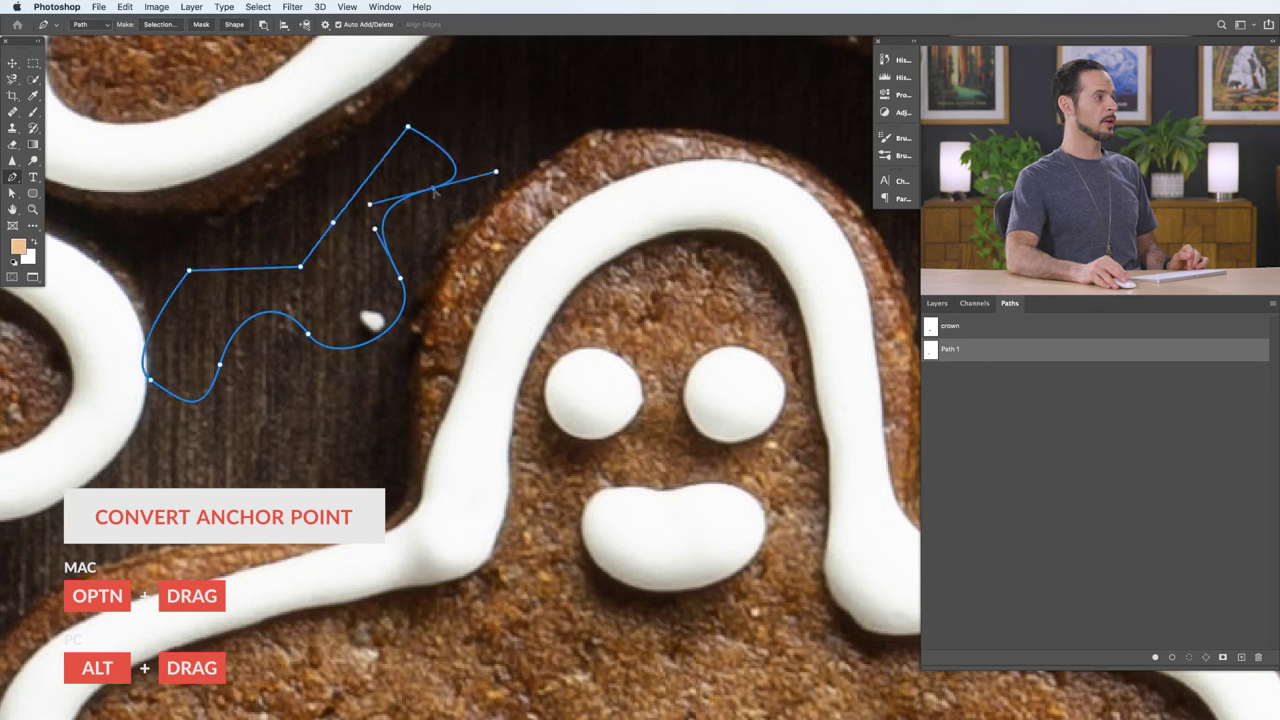
pyautogui.keyDown('alt'); pyautogui.click(433, 189); pyautogui.keyUp('alt')
pyautogui.keyDown('alt'); pyautogui.click(400, 281); pyautogui.keyUp('alt')
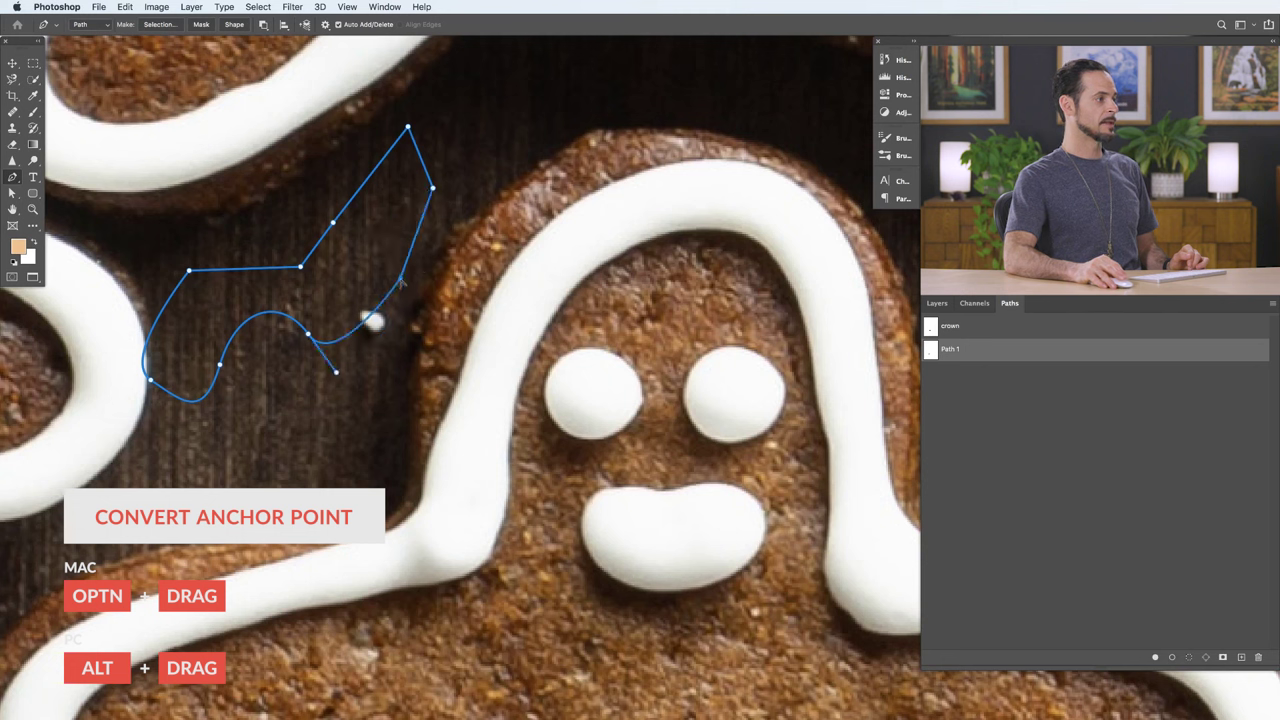
pyautogui.keyDown('alt'); pyautogui.click(309, 337); pyautogui.keyUp('alt')
pyautogui.keyDown('alt'); pyautogui.click(221, 367); pyautogui.keyUp('alt')
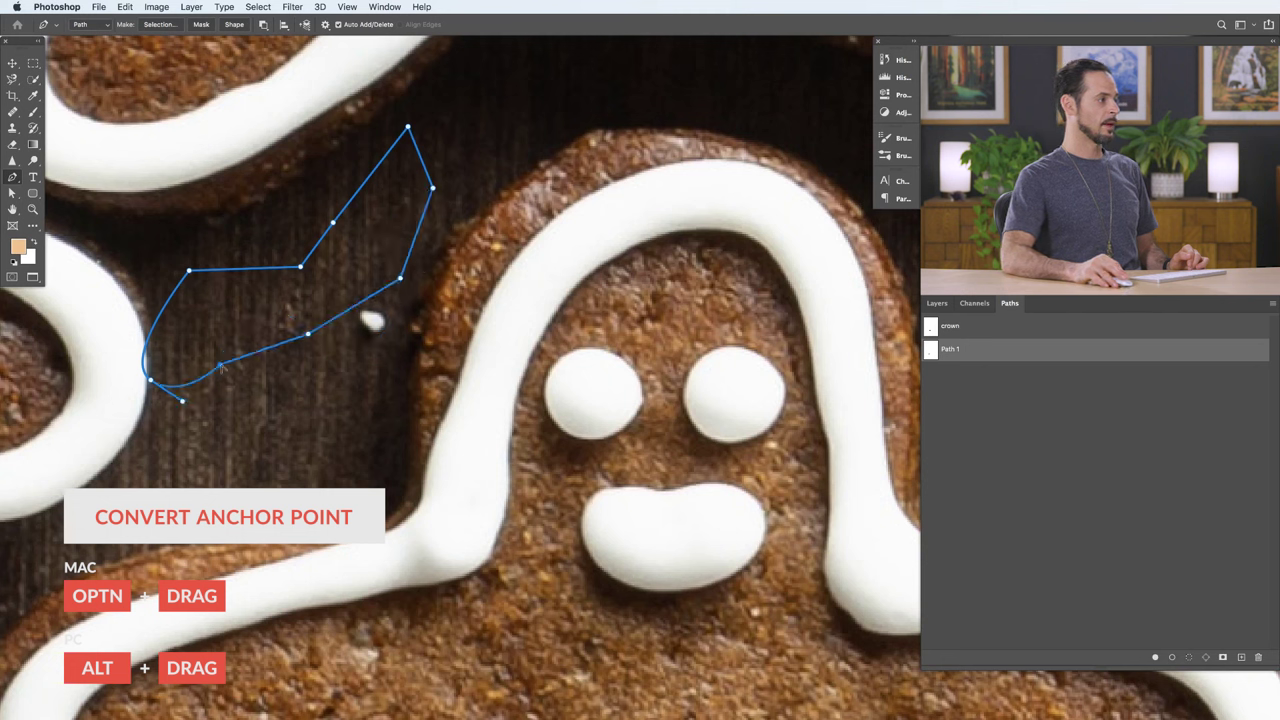
pyautogui.keyDown('alt'); pyautogui.click(150, 381); pyautogui.keyUp('alt')
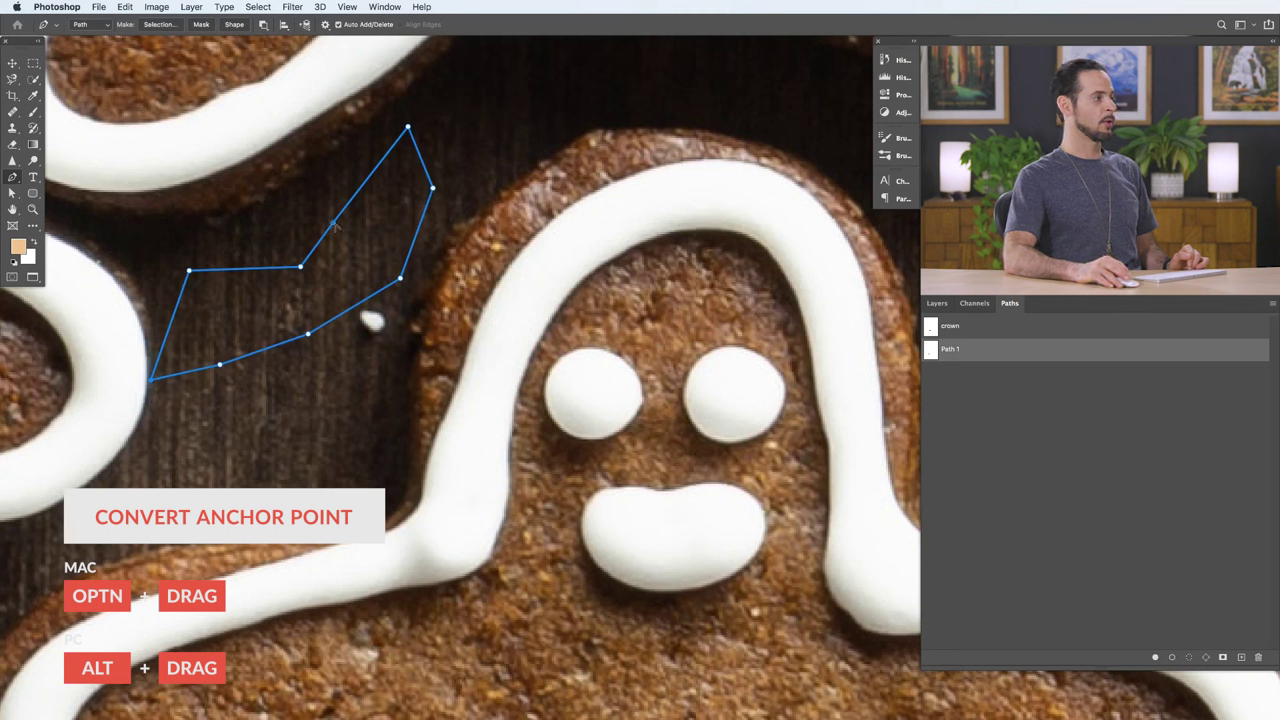
# Step: Convert the wavy path's corner anchors back to smooth curves with new handles, and move its upper-right anchor onto the gingerbread head
pyautogui.moveTo(334, 225); pyautogui.dragTo(237, 237)
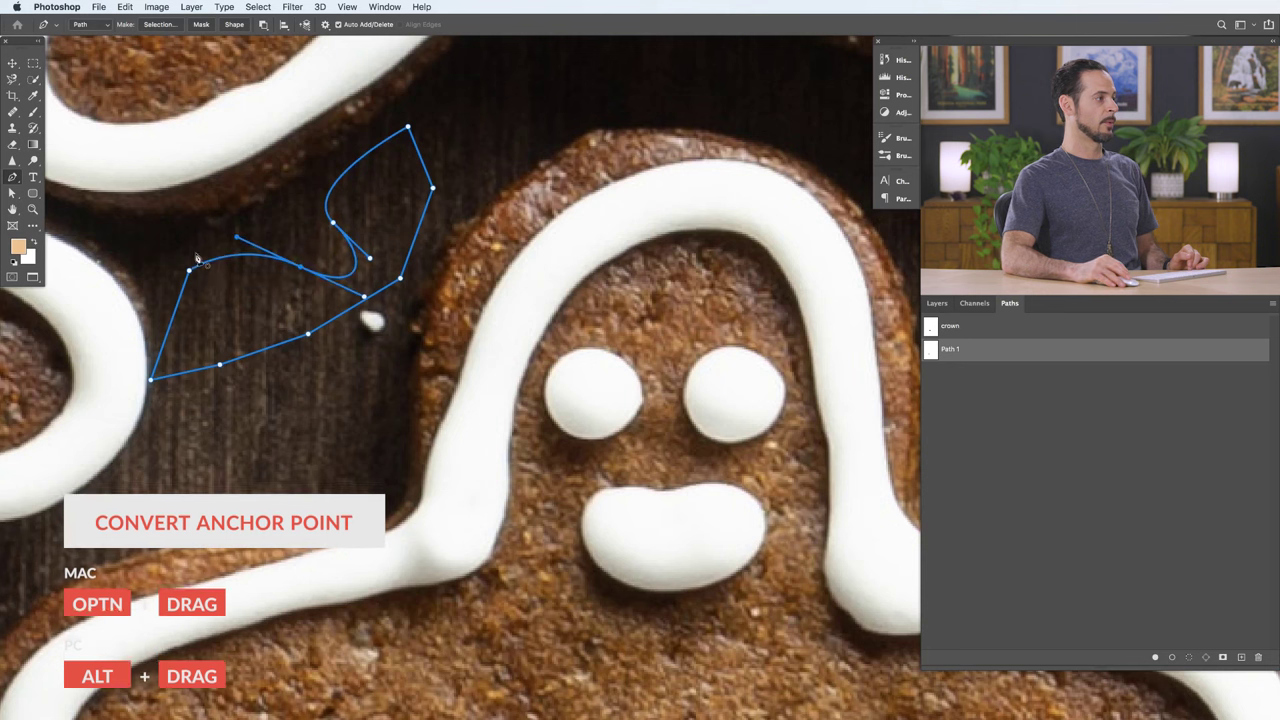
pyautogui.moveTo(190, 272); pyautogui.dragTo(241, 301)
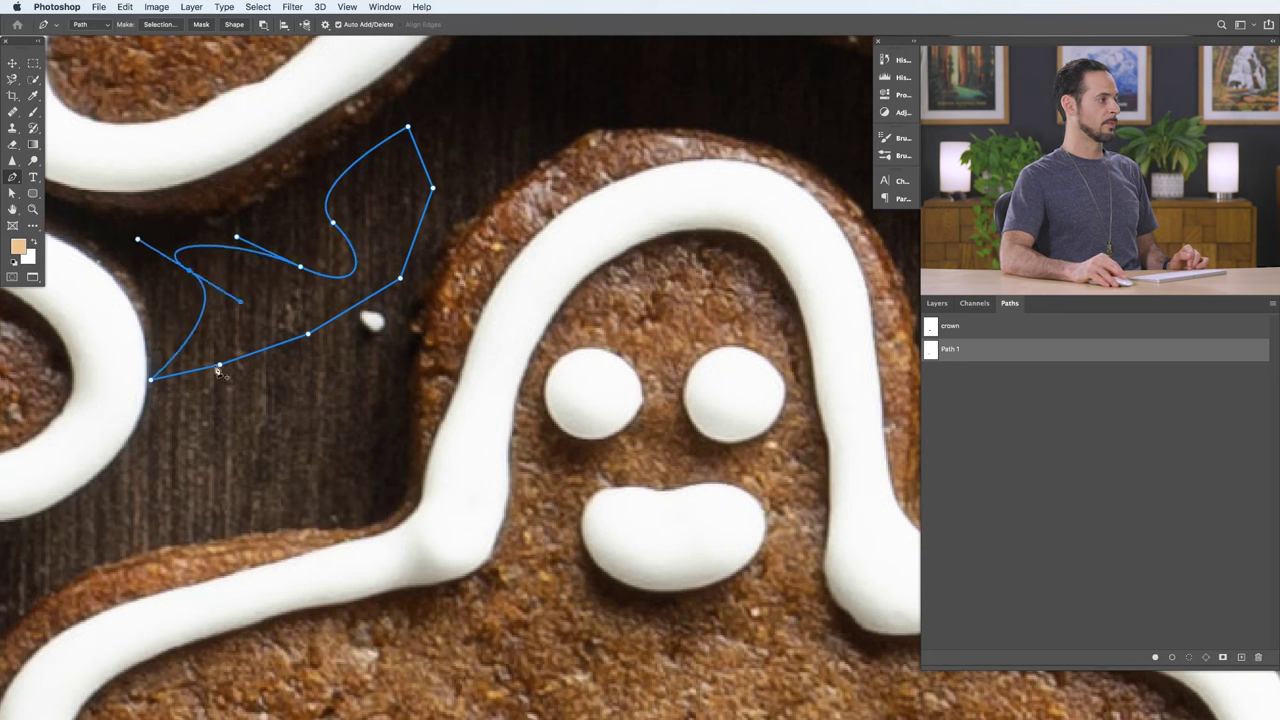
pyautogui.moveTo(220, 367); pyautogui.dragTo(229, 317)
pyautogui.moveTo(150, 381); pyautogui.dragTo(167, 415)
pyautogui.moveTo(307, 336); pyautogui.dragTo(344, 376)
pyautogui.moveTo(400, 279); pyautogui.dragTo(426, 322)
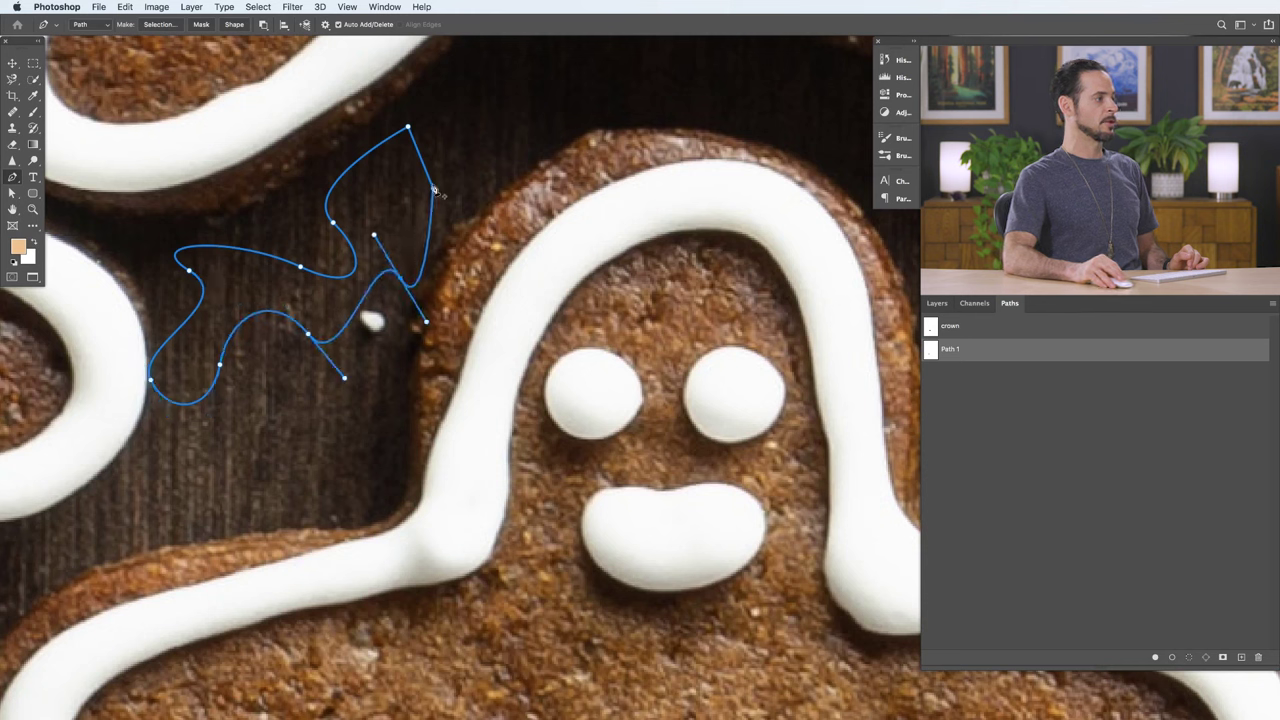
pyautogui.moveTo(433, 188); pyautogui.dragTo(482, 183)
pyautogui.moveTo(408, 127); pyautogui.dragTo(365, 153)
pyautogui.moveTo(433, 189); pyautogui.dragTo(585, 67)
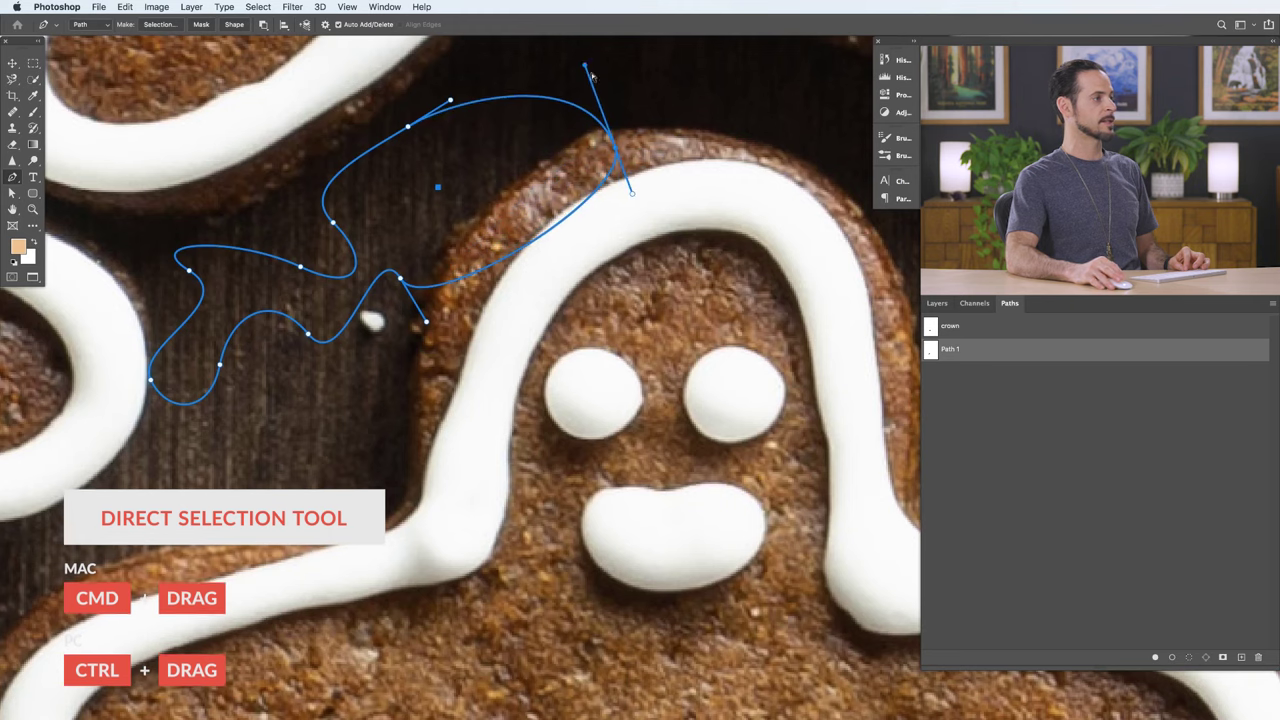
# Step: Deselect the wavy path and create a new path named GingerBread
pyautogui.moveTo(671, 257); pyautogui.dragTo(598, 292)
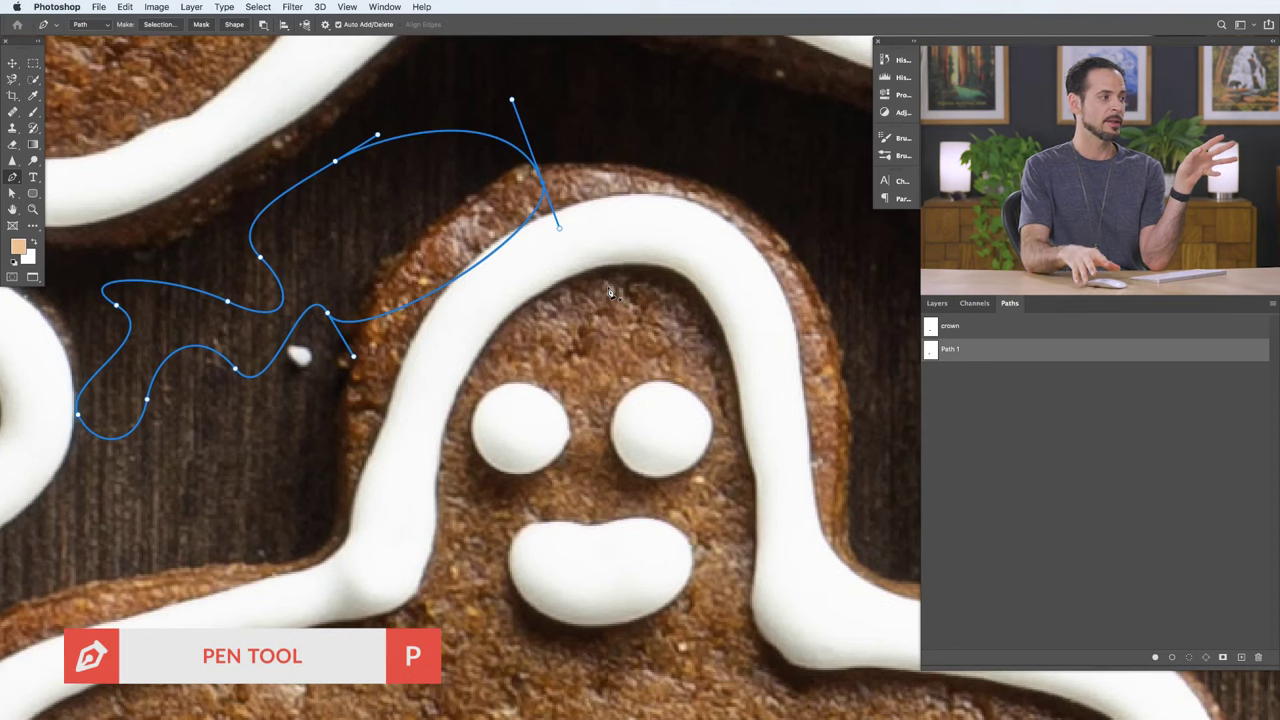
pyautogui.click(1041, 443)
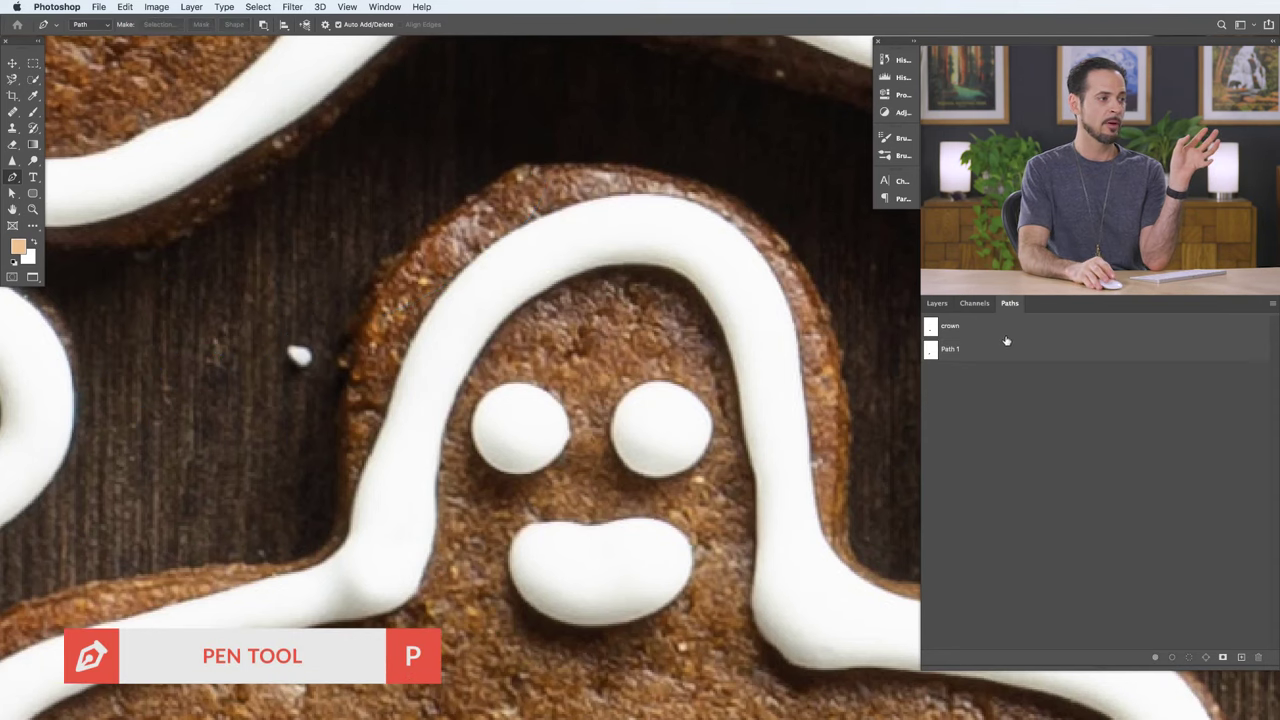
pyautogui.click(1241, 657)
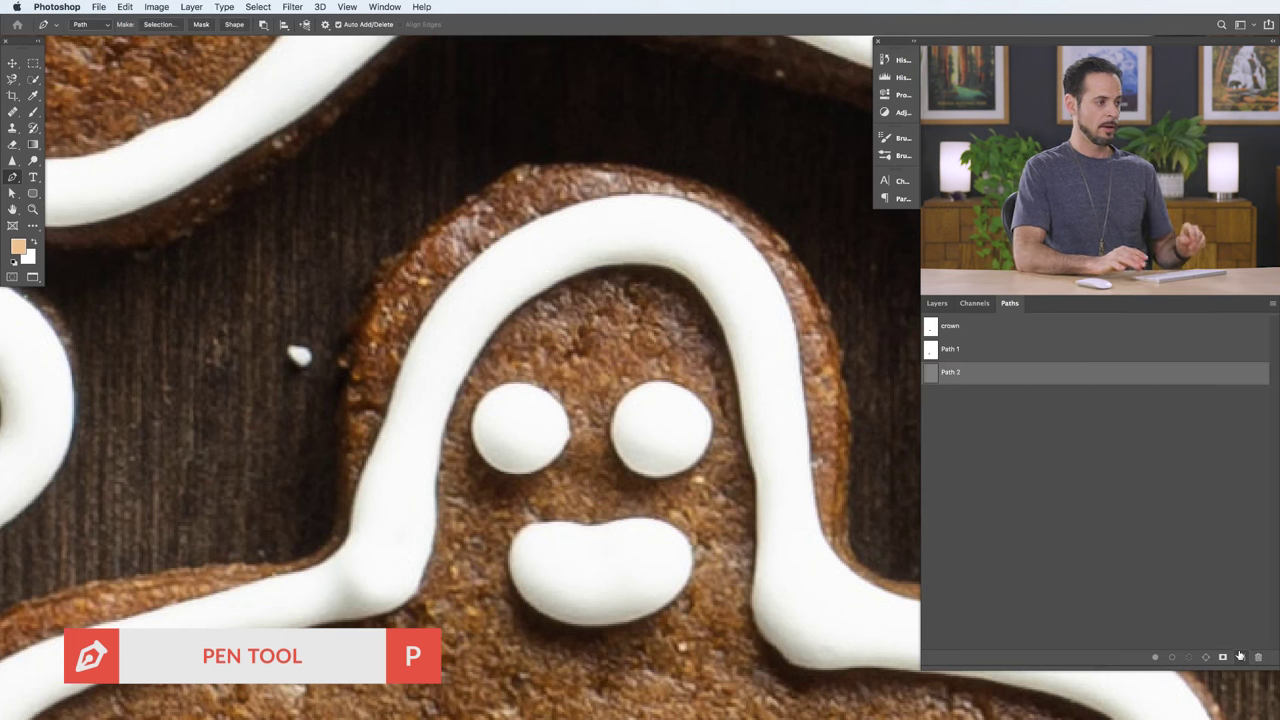
pyautogui.write('GingerBread')
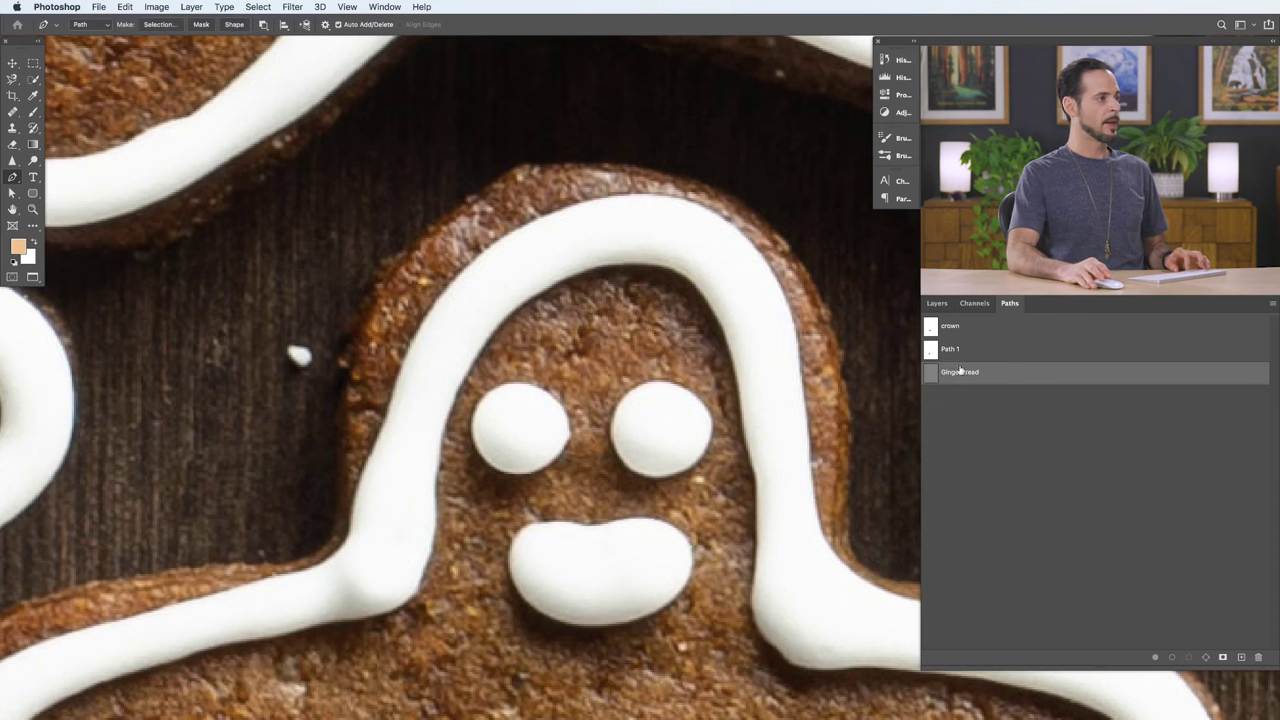
# Step: Start the gingerbread outline at the top of the head with smooth anchors curving along its upper-right edge
pyautogui.moveTo(621, 408); pyautogui.dragTo(481, 320)
pyautogui.moveTo(616, 302); pyautogui.dragTo(584, 384)
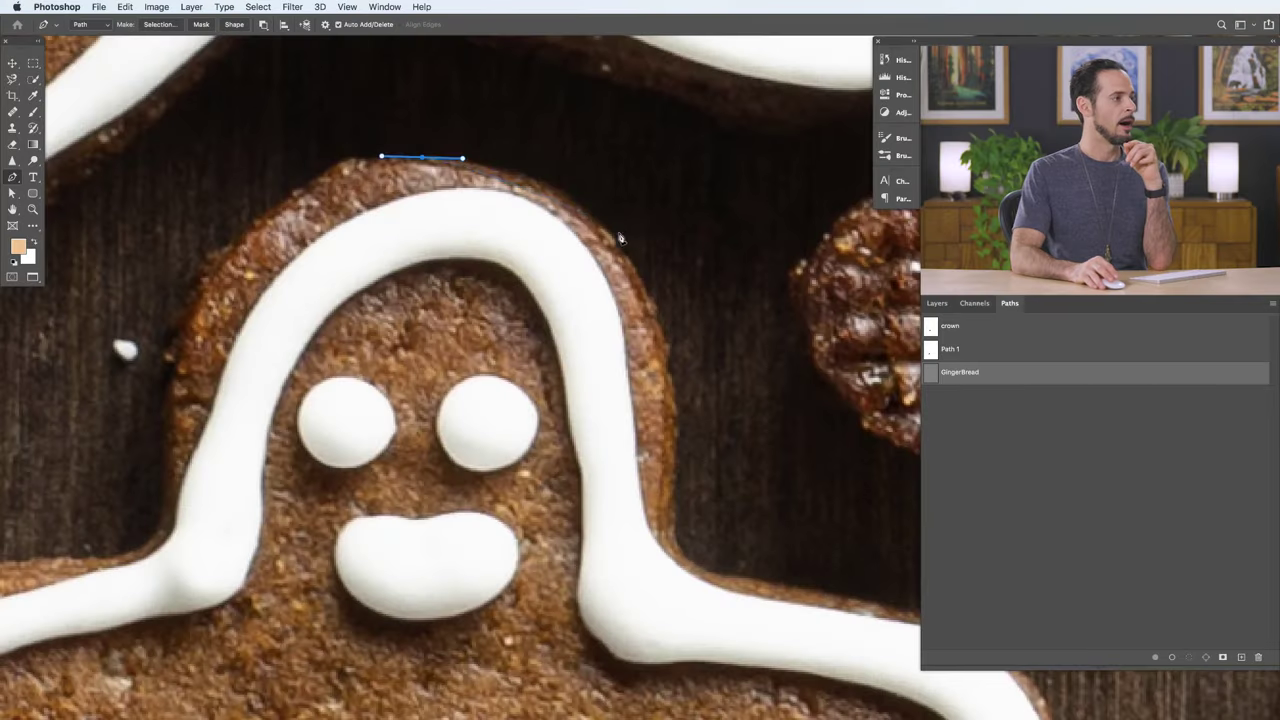
pyautogui.click(538, 180)
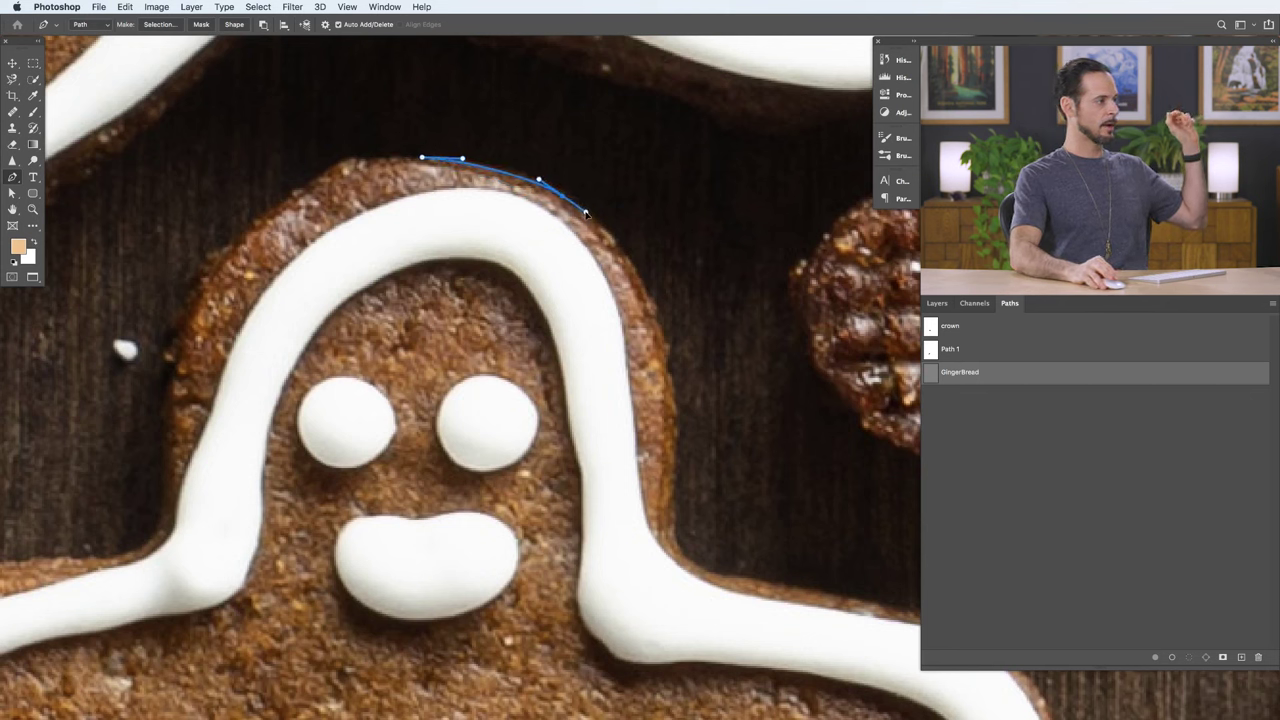
pyautogui.moveTo(590, 217); pyautogui.dragTo(657, 257)
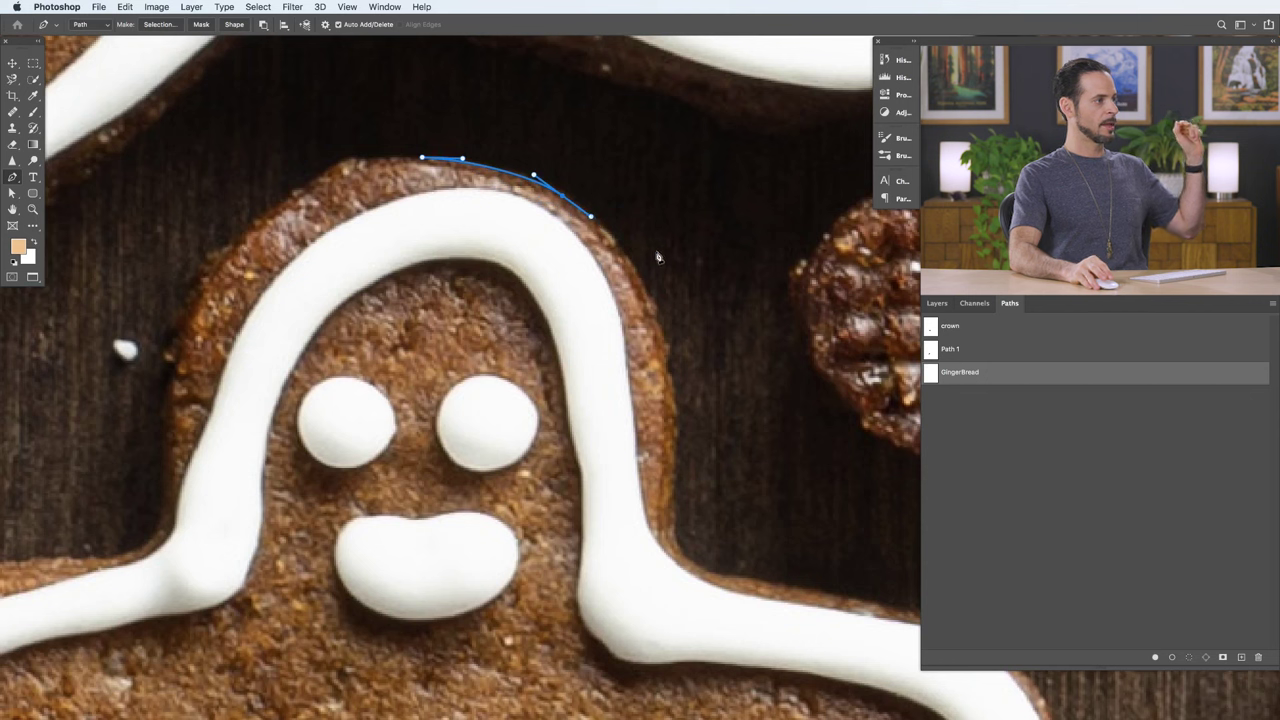
# Step: Turn on the Rubber Band preview in the Pen tool's path options
pyautogui.press('Escape')
pyautogui.click(325, 25)
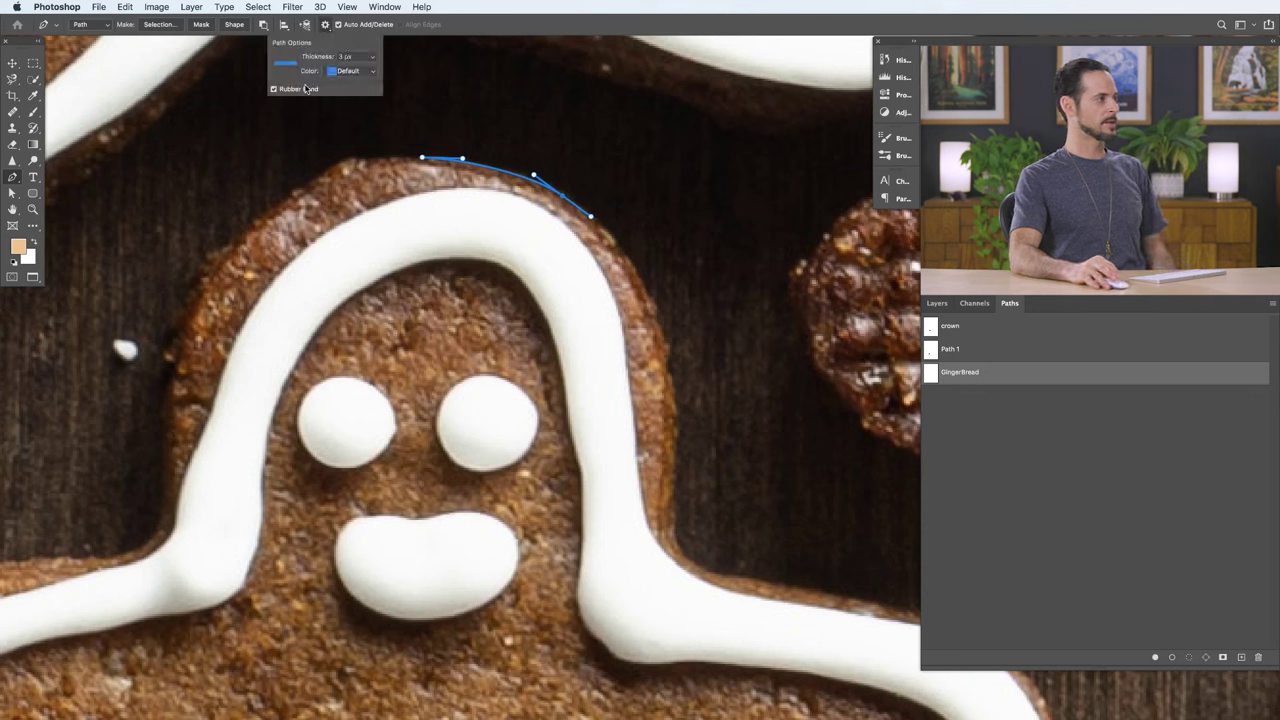
pyautogui.click(475, 27)
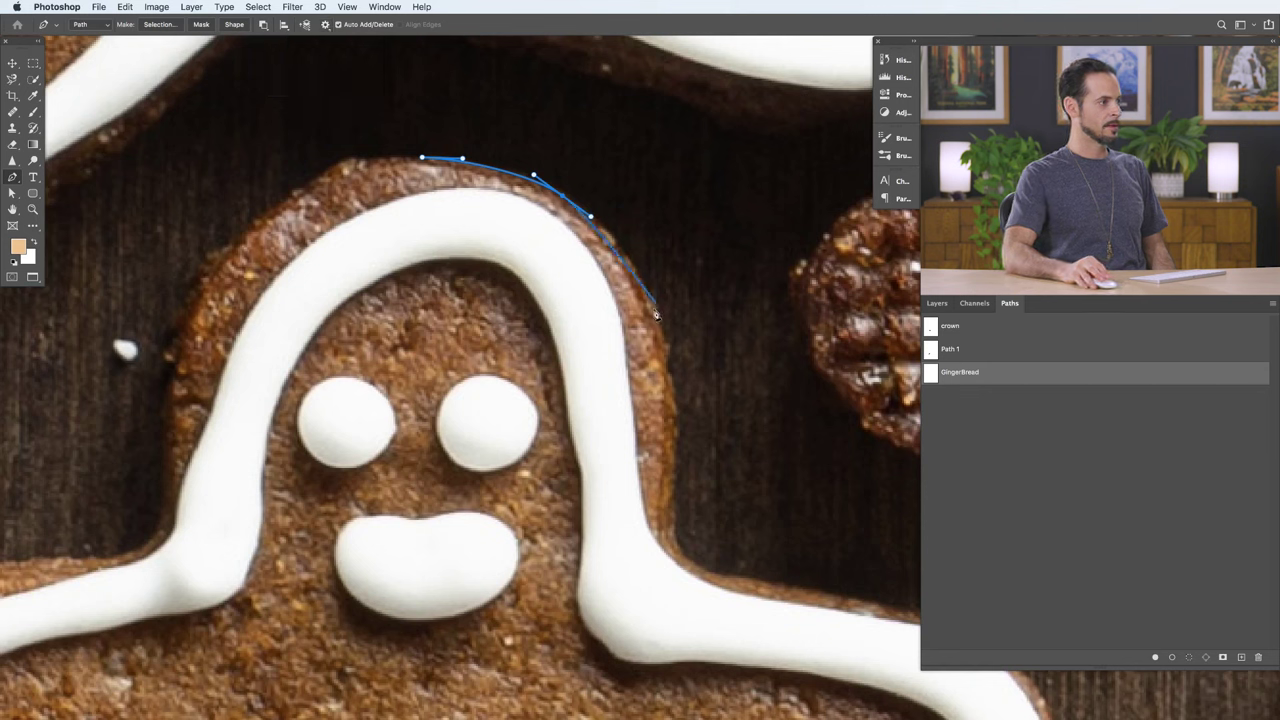
# Step: Continue the outline down the right side of the head, around the neck and along the upper edge of the arm to the hand
pyautogui.click(671, 373)
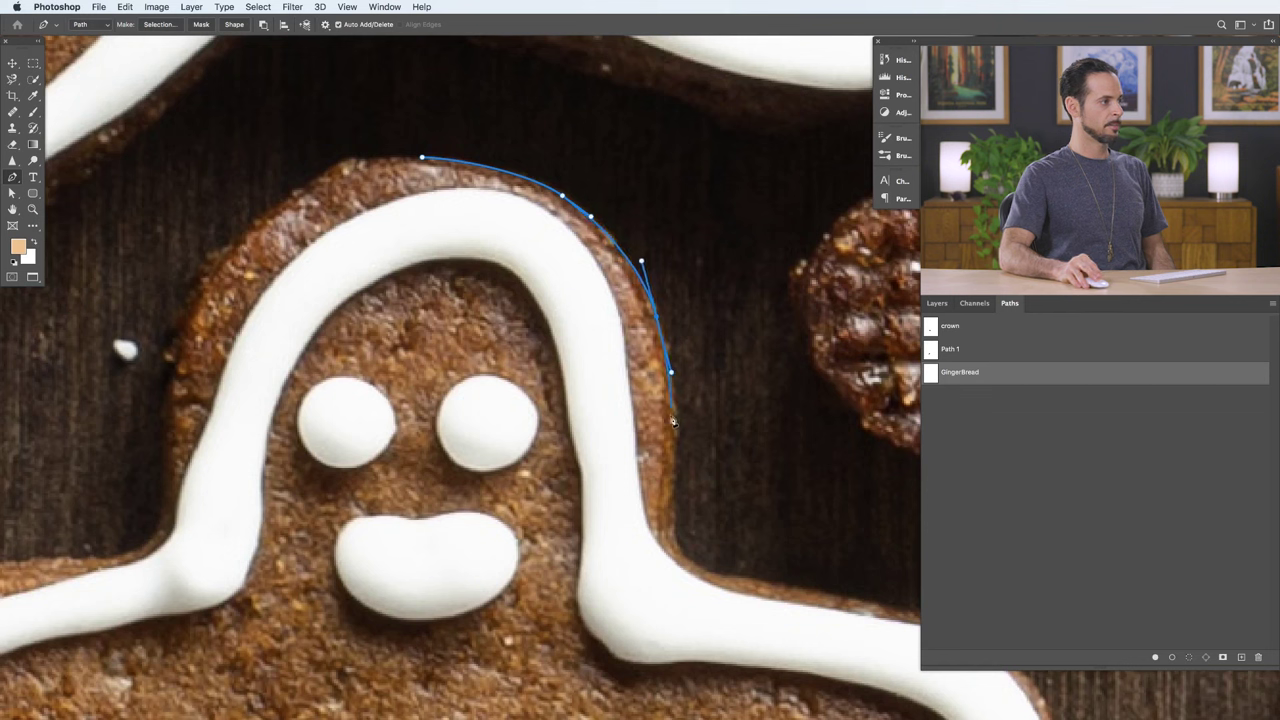
pyautogui.click(673, 484)
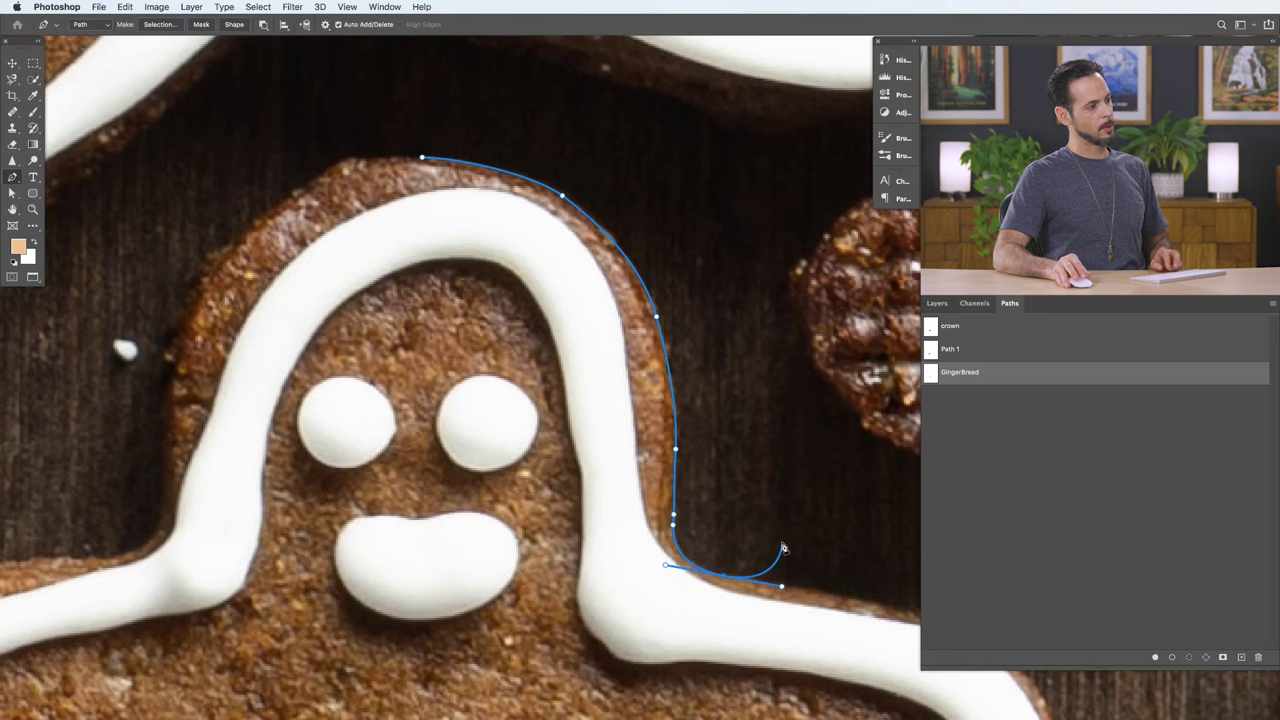
pyautogui.press('space')
pyautogui.moveTo(787, 548); pyautogui.dragTo(508, 367)
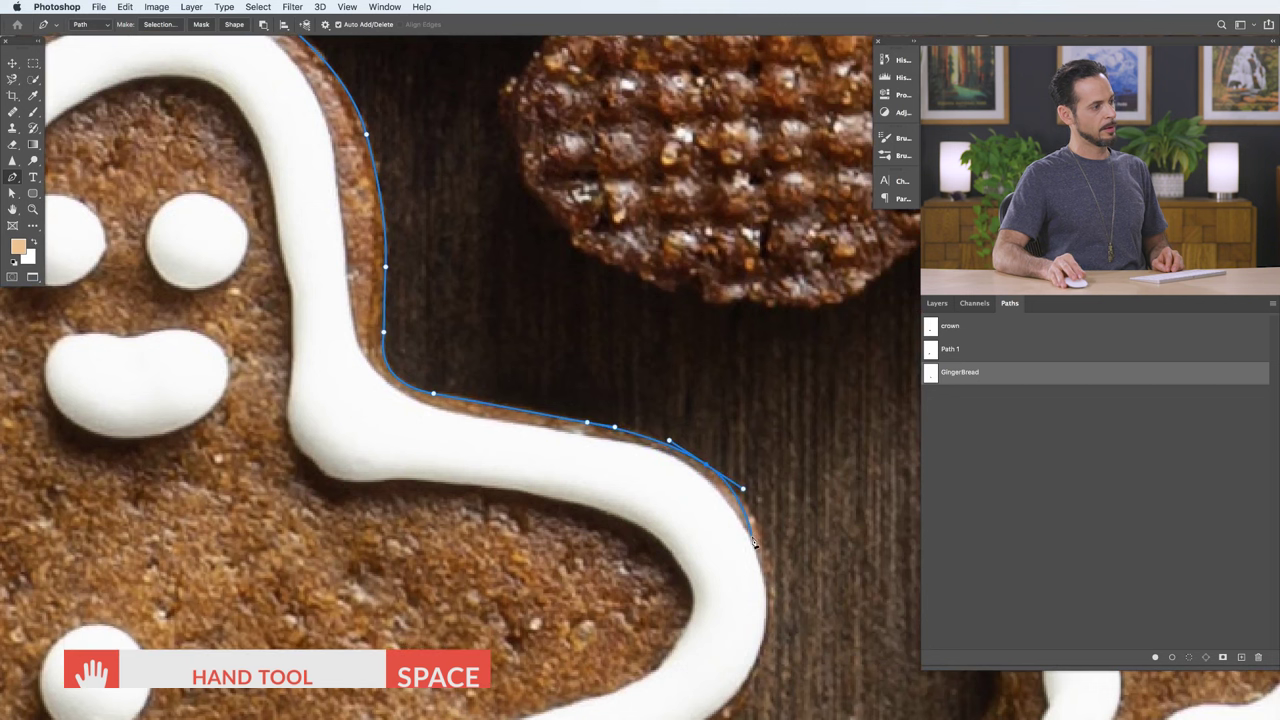
pyautogui.click(743, 490)
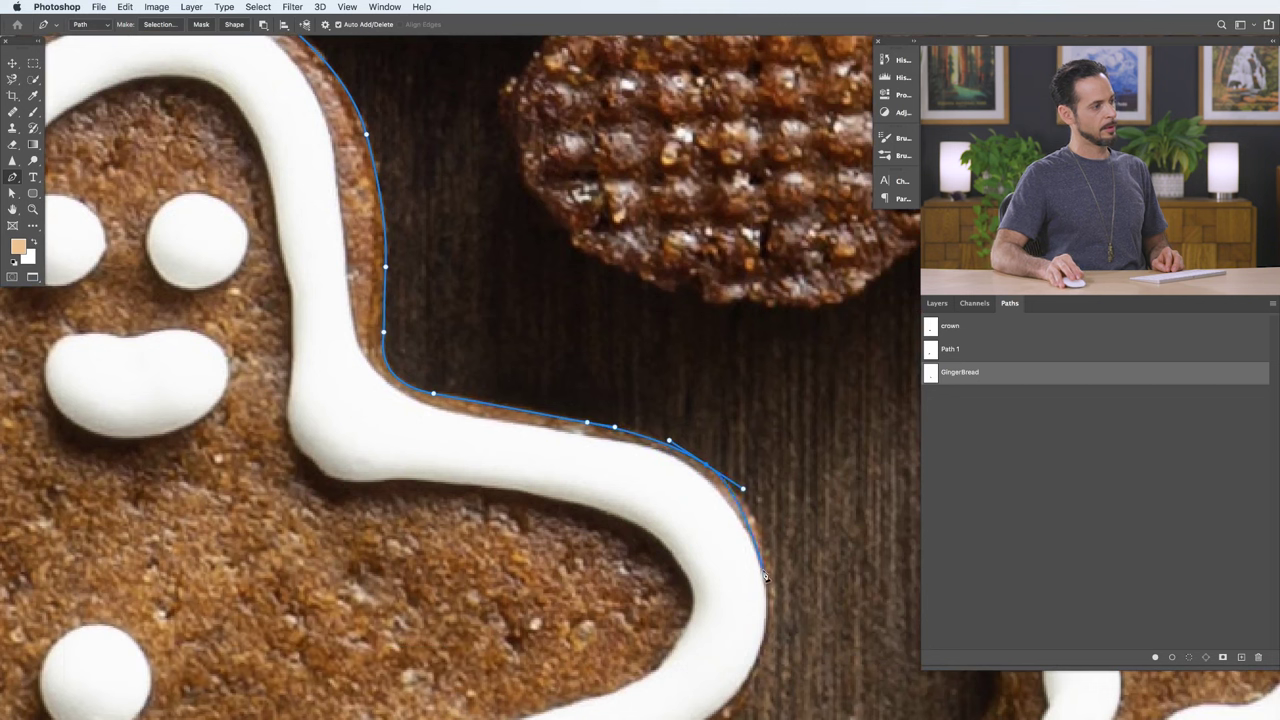
pyautogui.moveTo(763, 580); pyautogui.dragTo(760, 600)
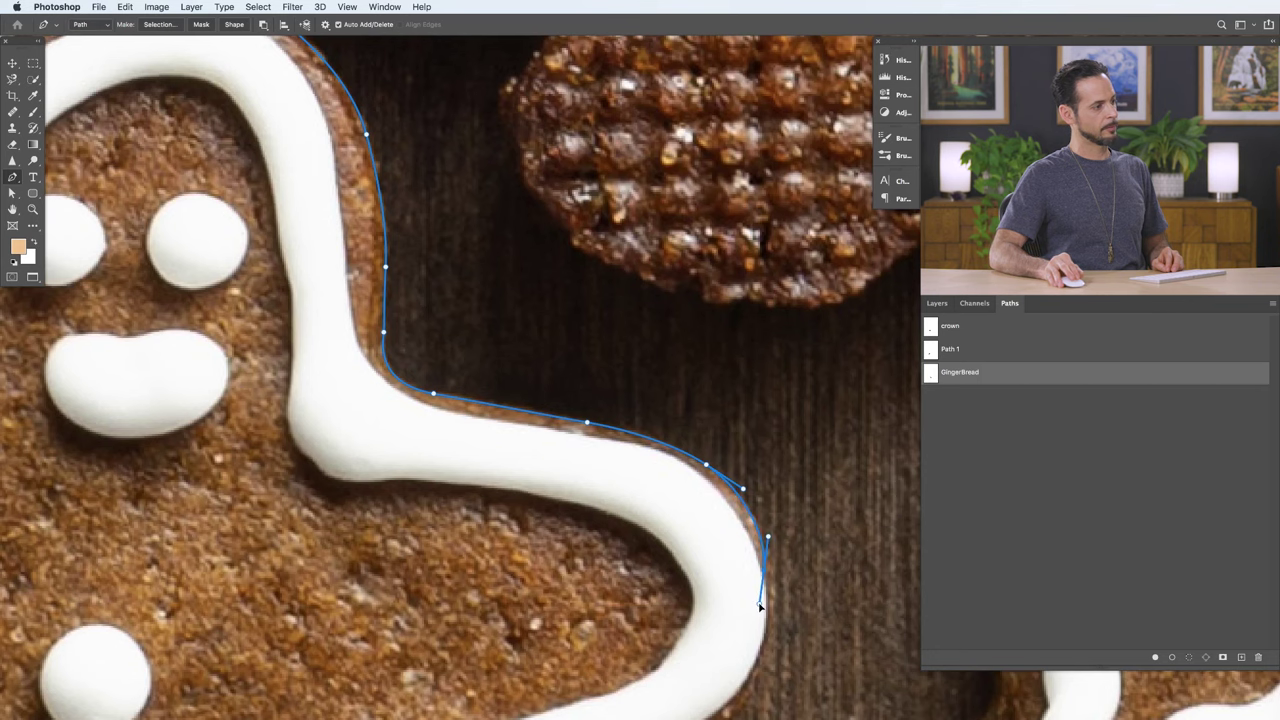
# Step: Adjust the direction handles of the newest anchor so the curve follows the rounded end of the gingerbread arm
pyautogui.moveTo(739, 578); pyautogui.dragTo(697, 485)
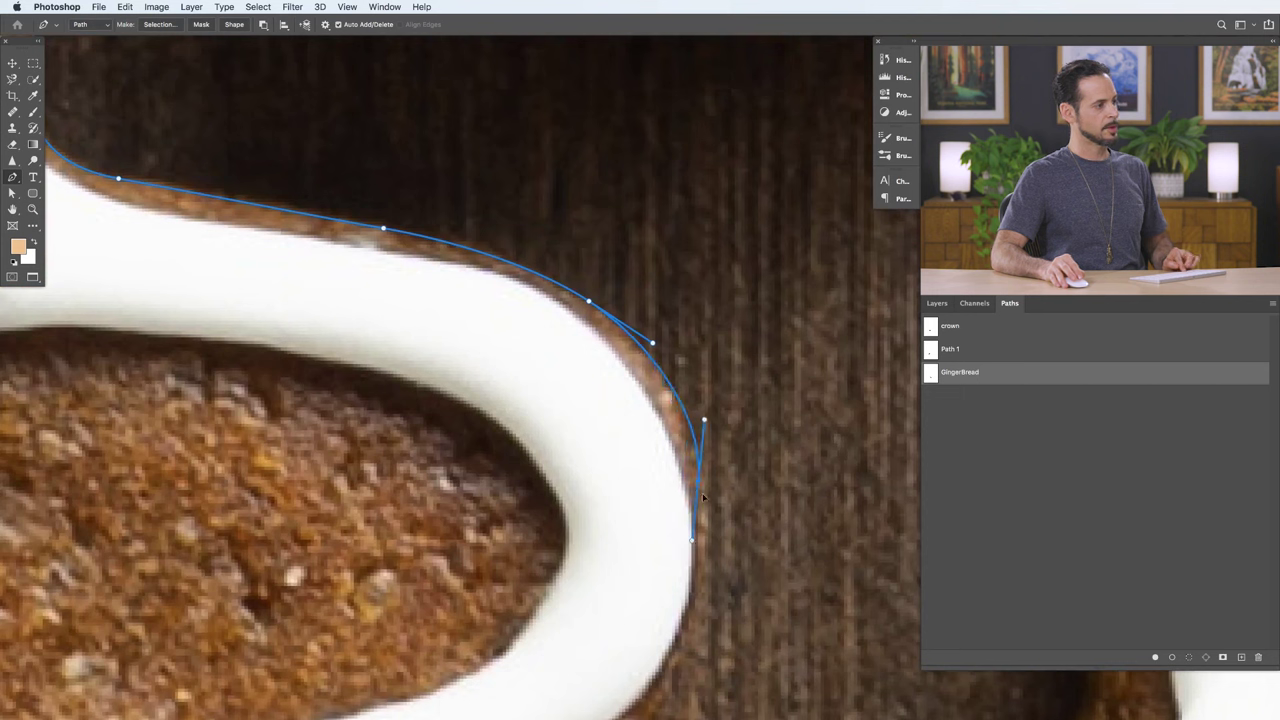
pyautogui.moveTo(693, 543); pyautogui.dragTo(711, 543)
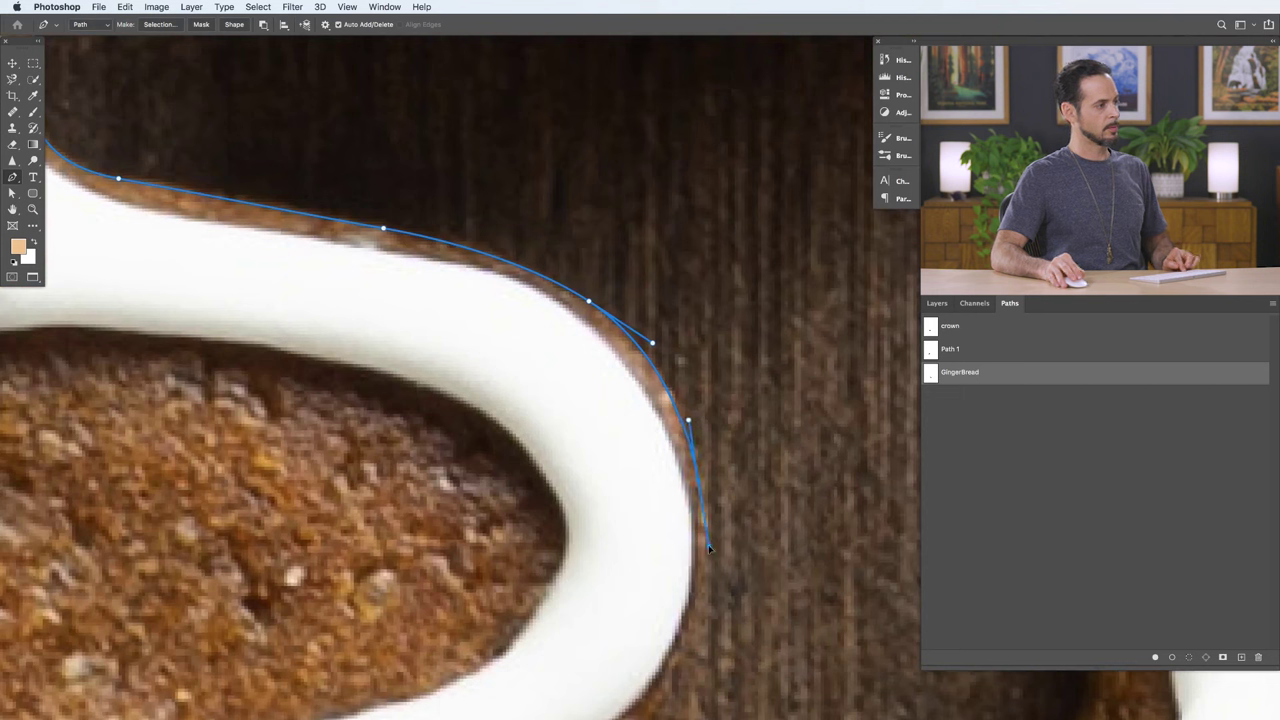
pyautogui.moveTo(710, 552); pyautogui.dragTo(689, 553)
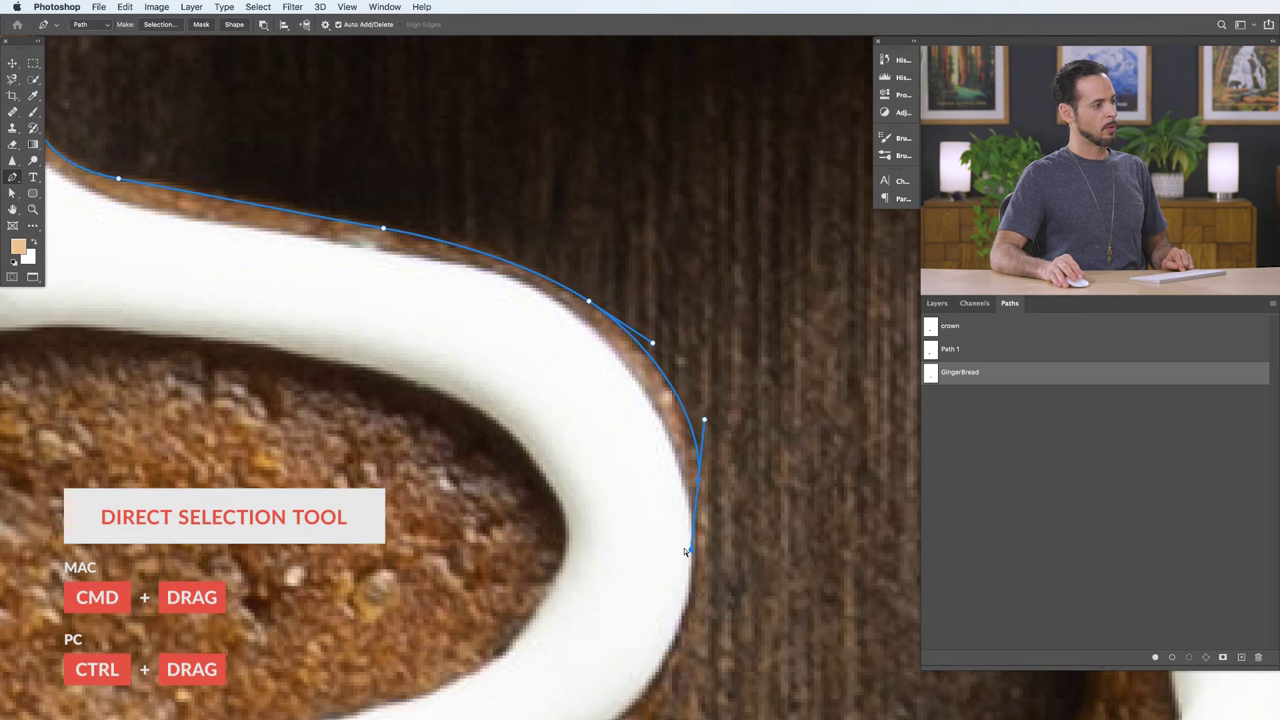
pyautogui.moveTo(690, 552); pyautogui.dragTo(665, 392)
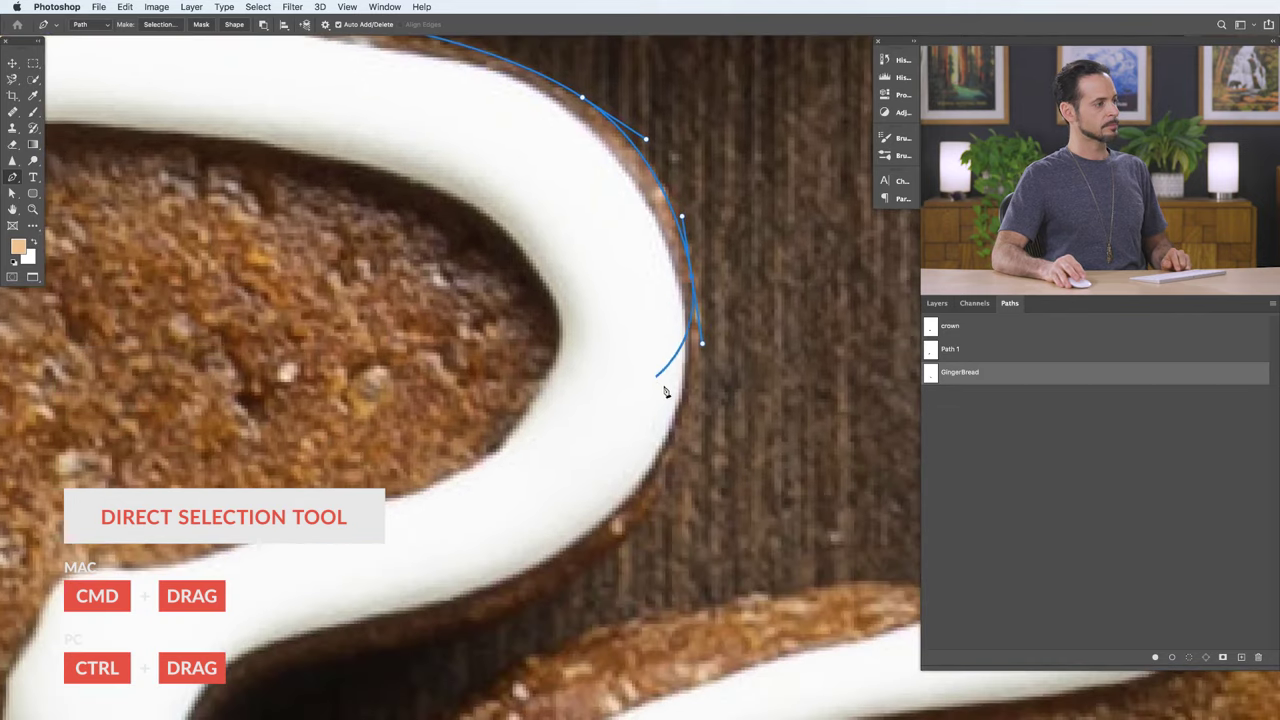
# Step: Trace the outline around the end of the hand and along the underside of the arm into the armpit
pyautogui.moveTo(670, 484); pyautogui.dragTo(636, 540)
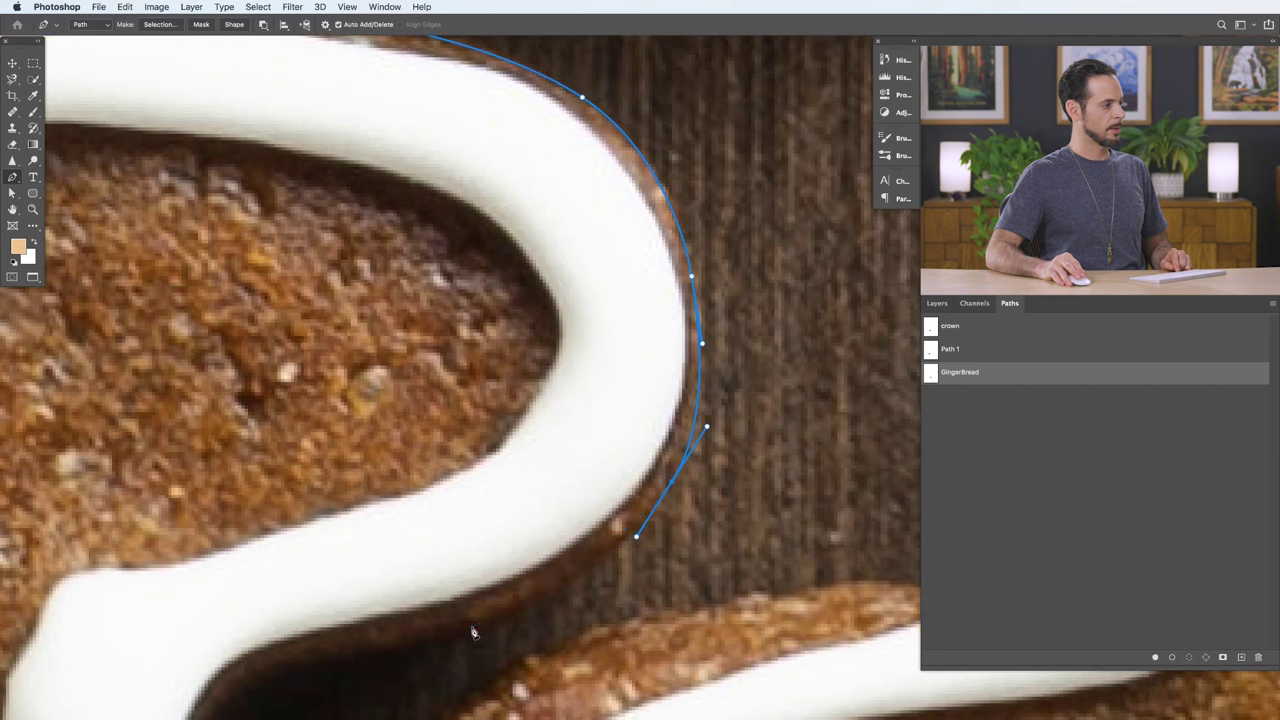
pyautogui.moveTo(462, 624); pyautogui.dragTo(381, 638)
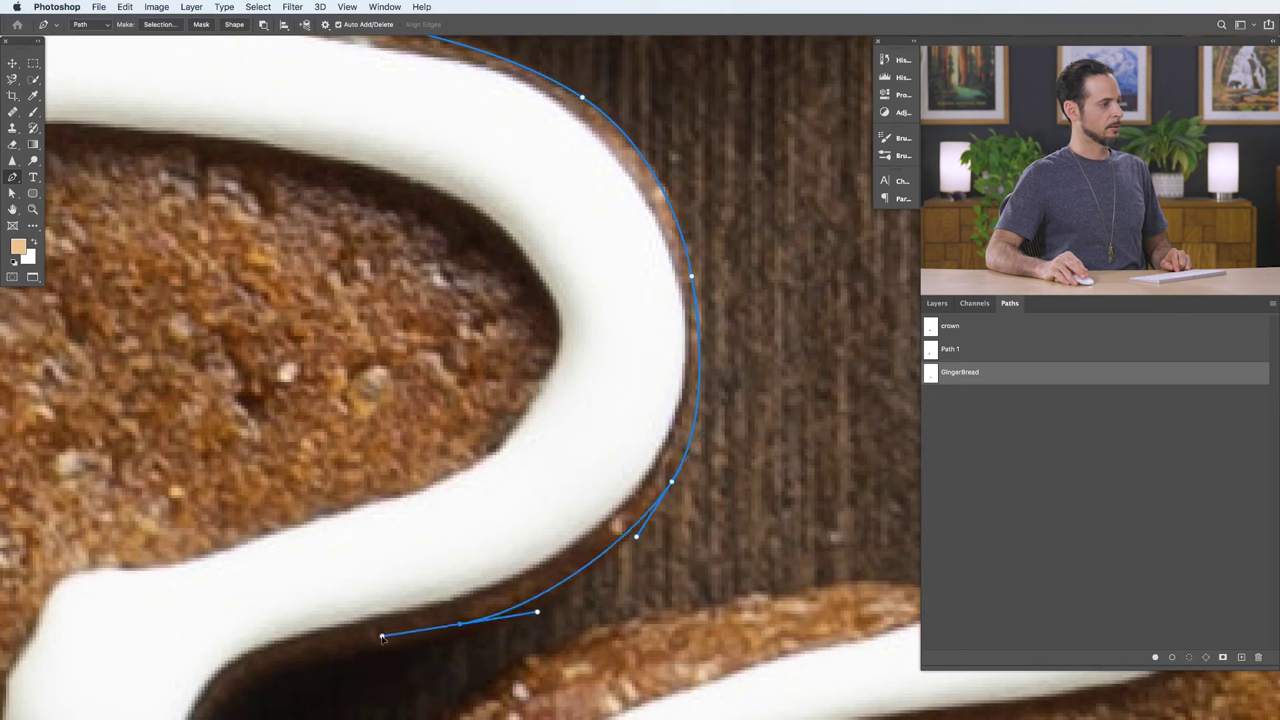
pyautogui.press('space')
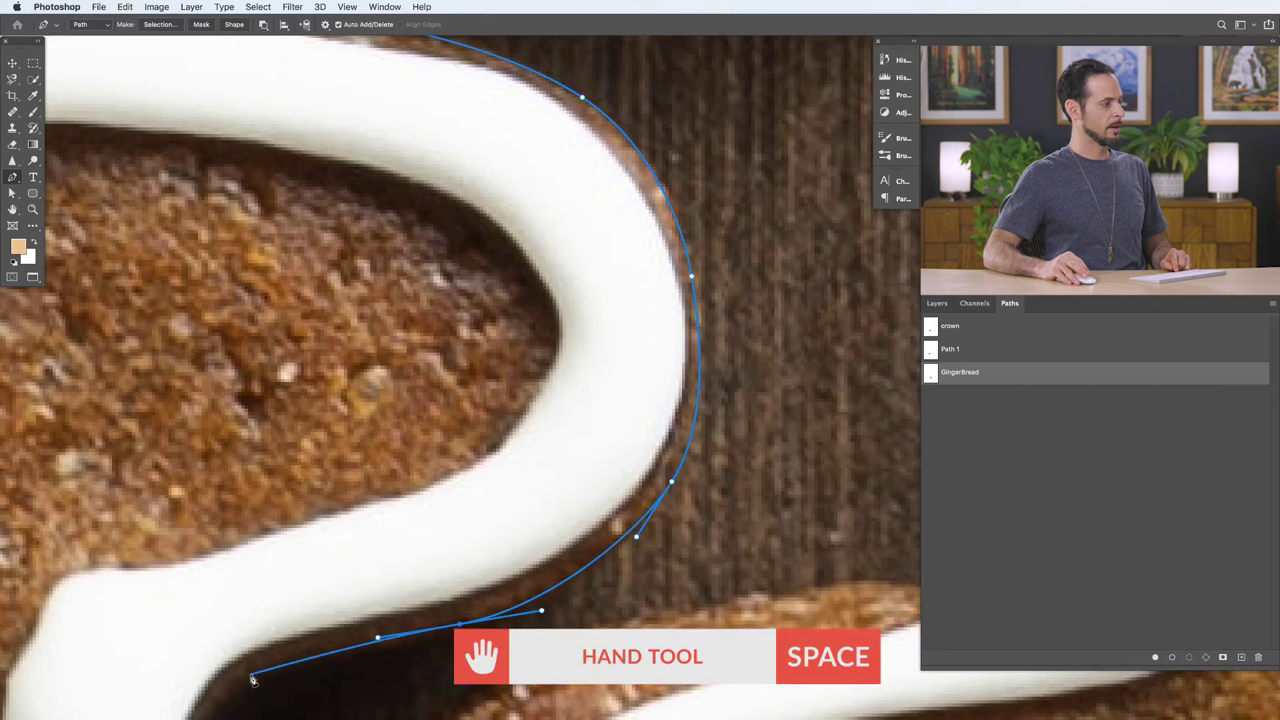
pyautogui.moveTo(250, 674); pyautogui.dragTo(261, 387)
pyautogui.moveTo(384, 346); pyautogui.dragTo(349, 378)
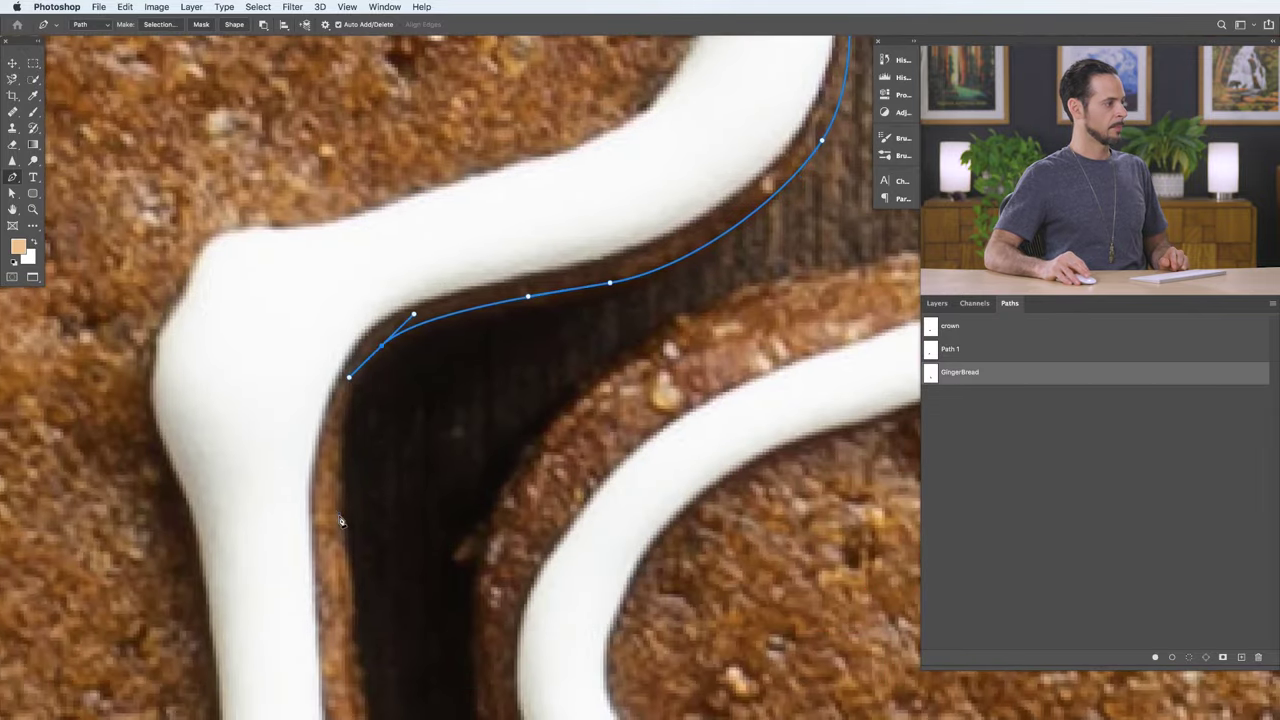
# Step: Continue the outline from the armpit down the side of the body to the hip, following the small notch
pyautogui.moveTo(342, 517); pyautogui.dragTo(330, 252)
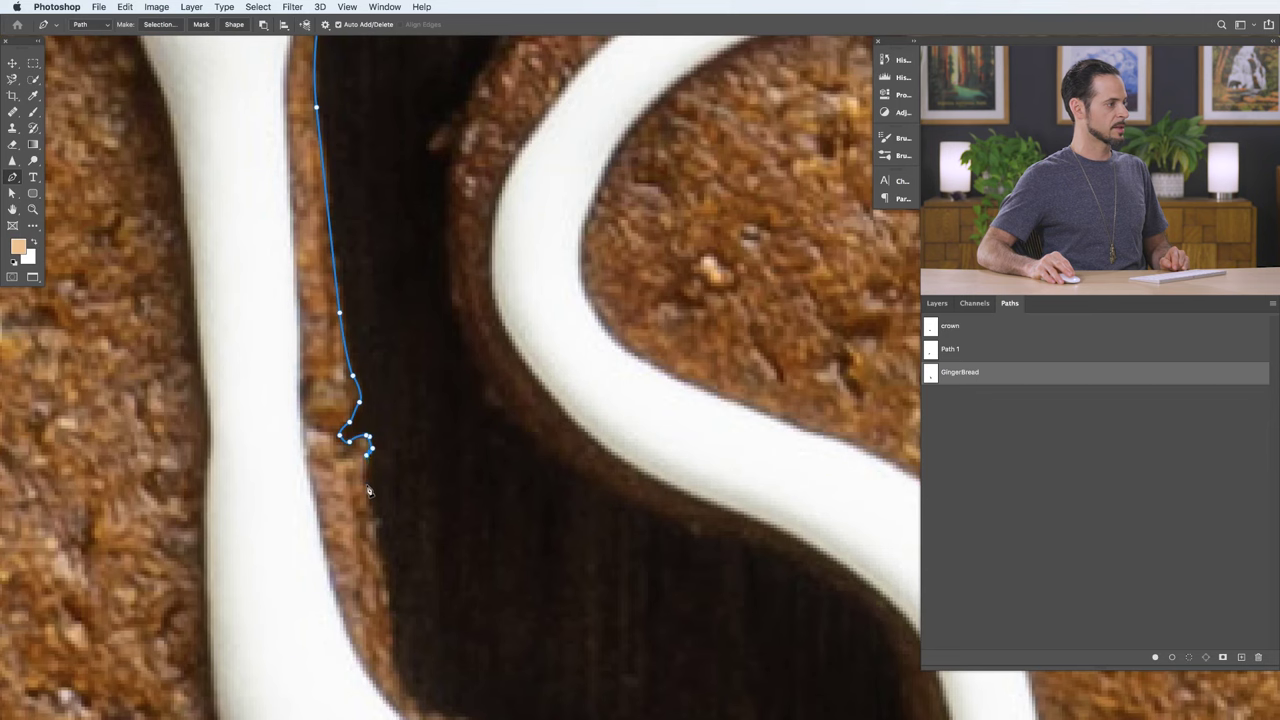
pyautogui.press('space')
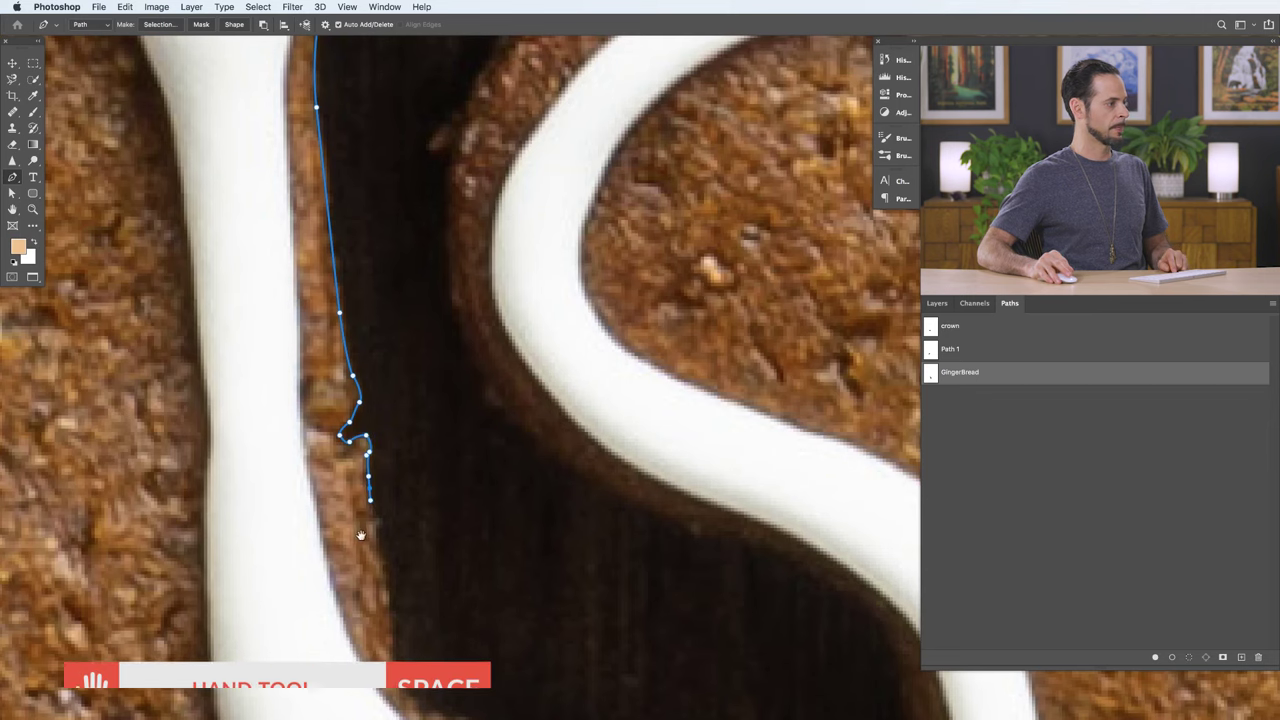
pyautogui.moveTo(371, 507); pyautogui.dragTo(325, 298)
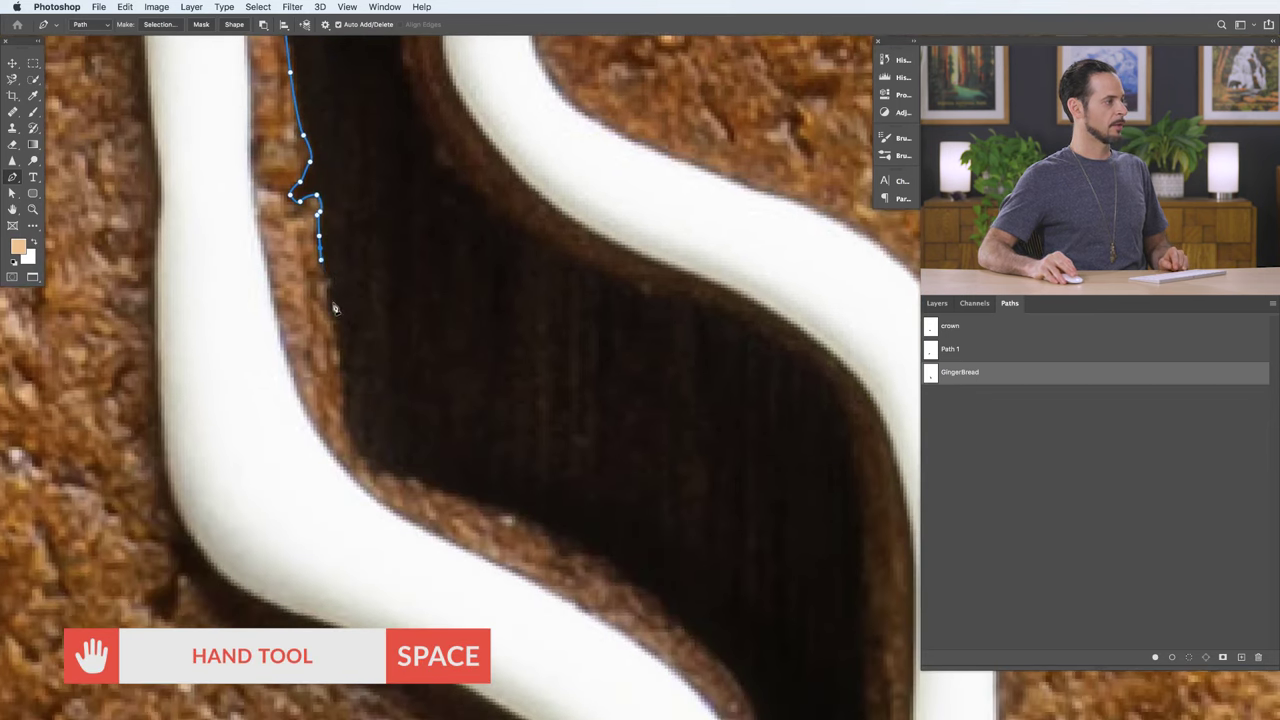
pyautogui.moveTo(343, 423)
pyautogui.mouseDown()
pyautogui.moveTo(351, 445)
pyautogui.moveTo(347, 434)
pyautogui.mouseUp()
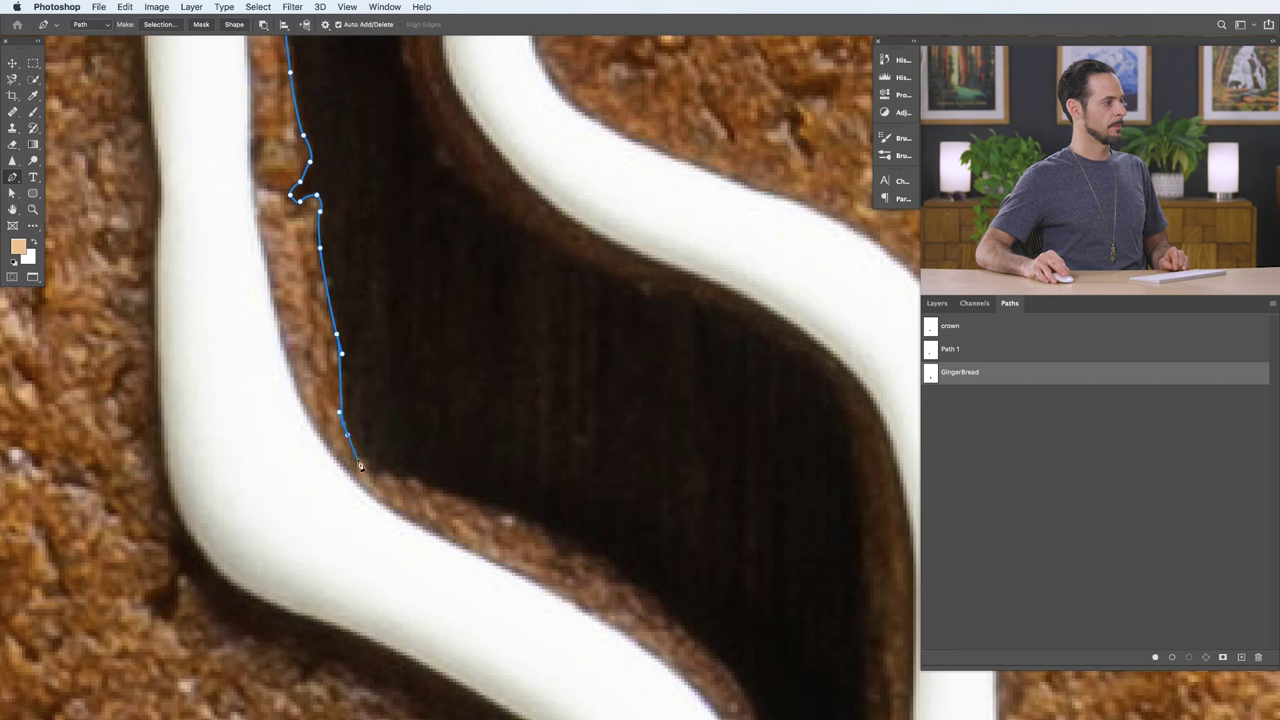
pyautogui.click(376, 470)
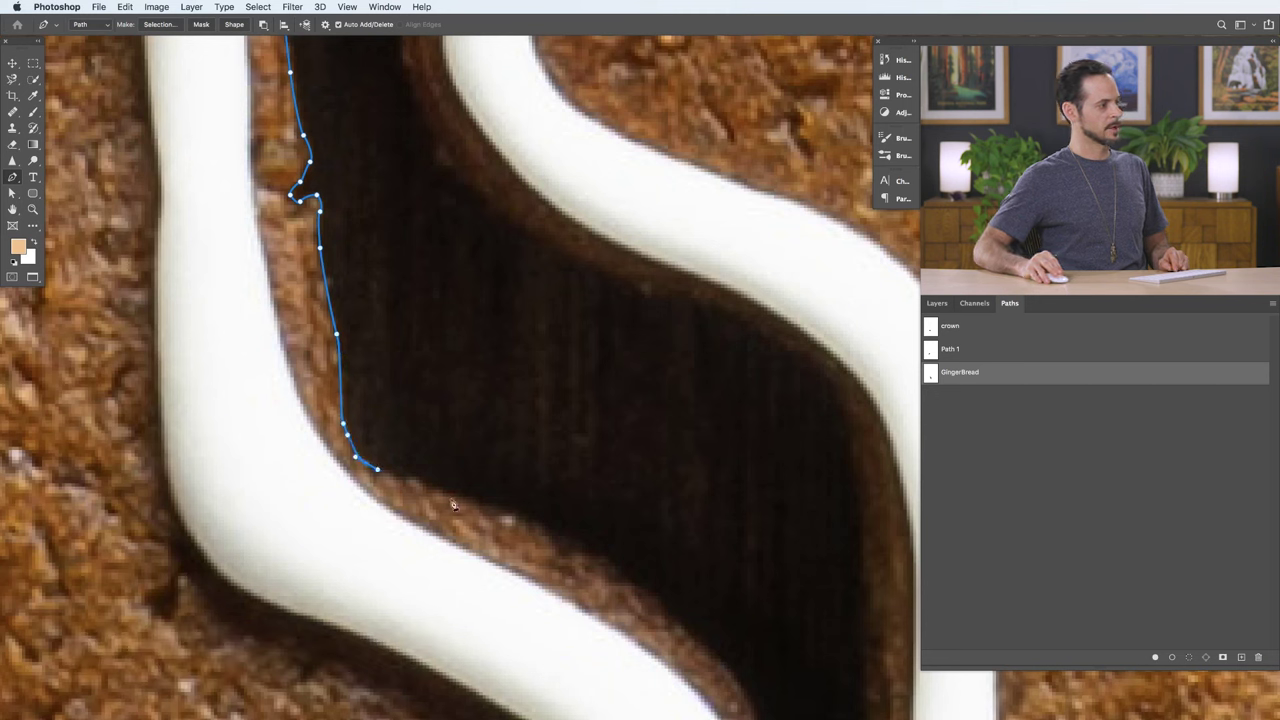
# Step: Trace the outline along the outer edge of the leg and move the newest anchor back onto the cookie's edge
pyautogui.moveTo(519, 574); pyautogui.dragTo(348, 402)
pyautogui.moveTo(486, 435); pyautogui.dragTo(526, 466)
pyautogui.click(529, 468)
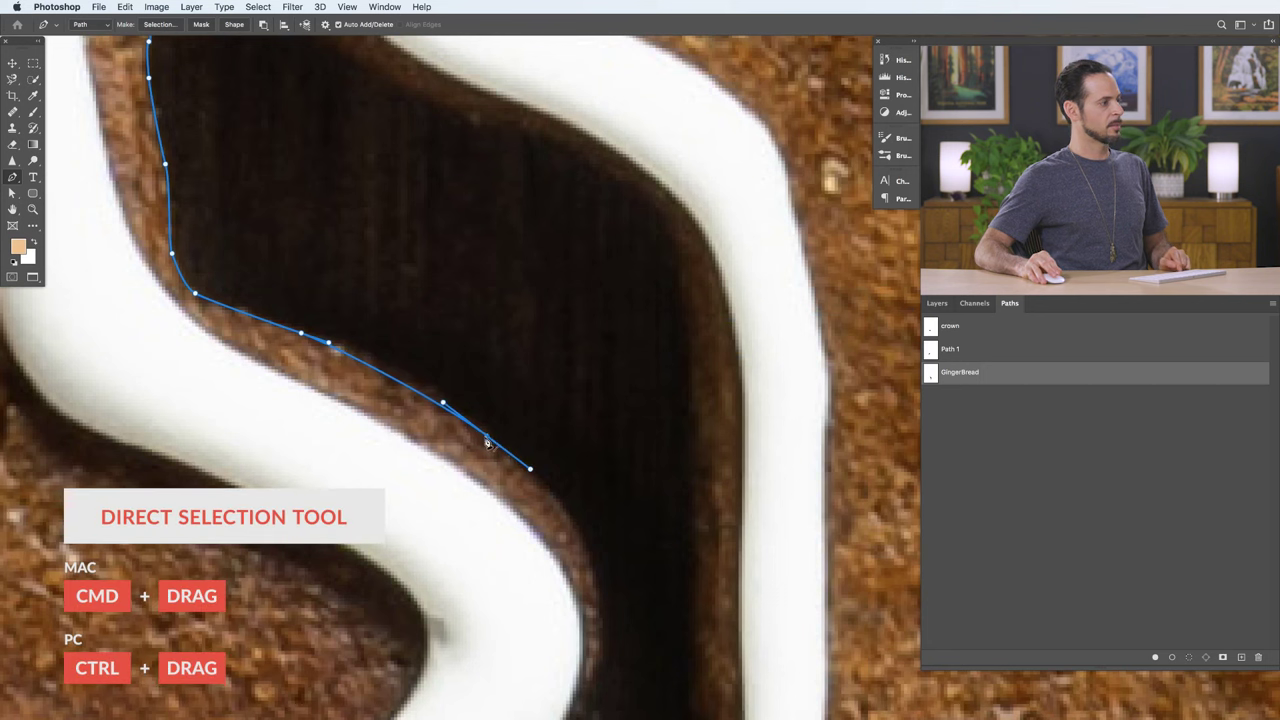
pyautogui.moveTo(488, 439); pyautogui.dragTo(466, 422)
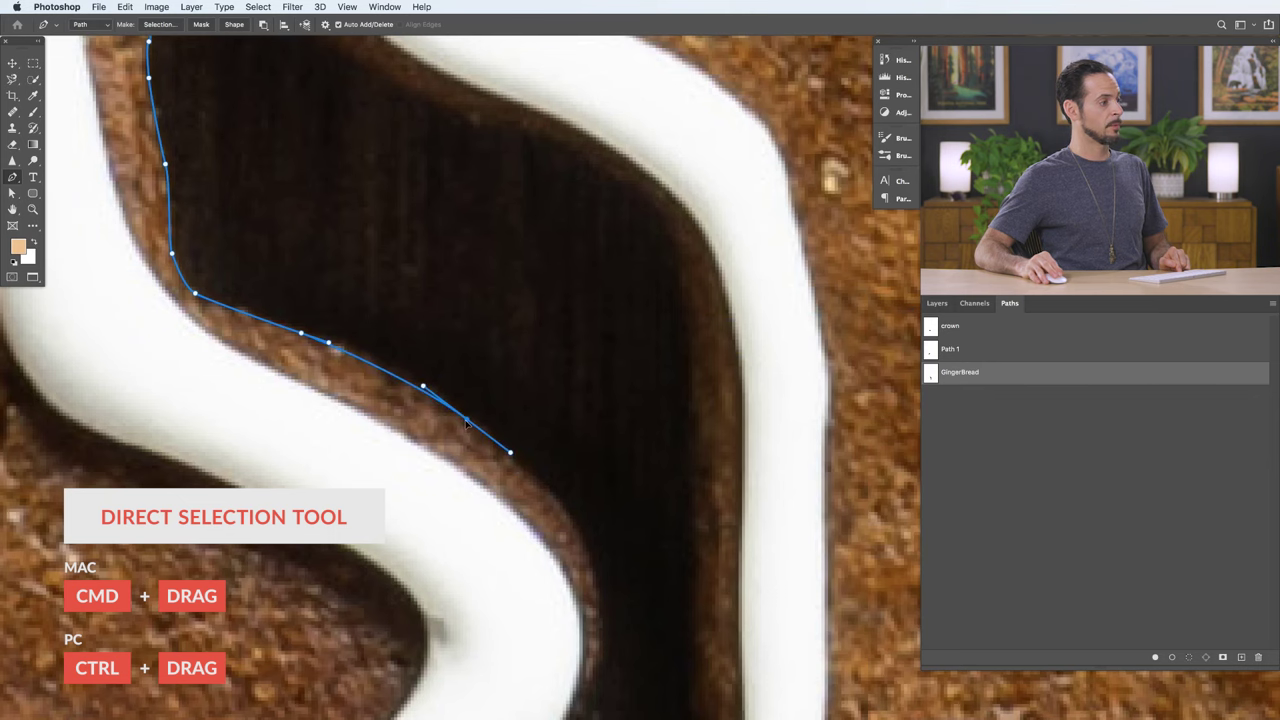
# Step: Trace the outline around the rounded end of the foot and back along the underside of the leg
pyautogui.moveTo(543, 505); pyautogui.dragTo(480, 321)
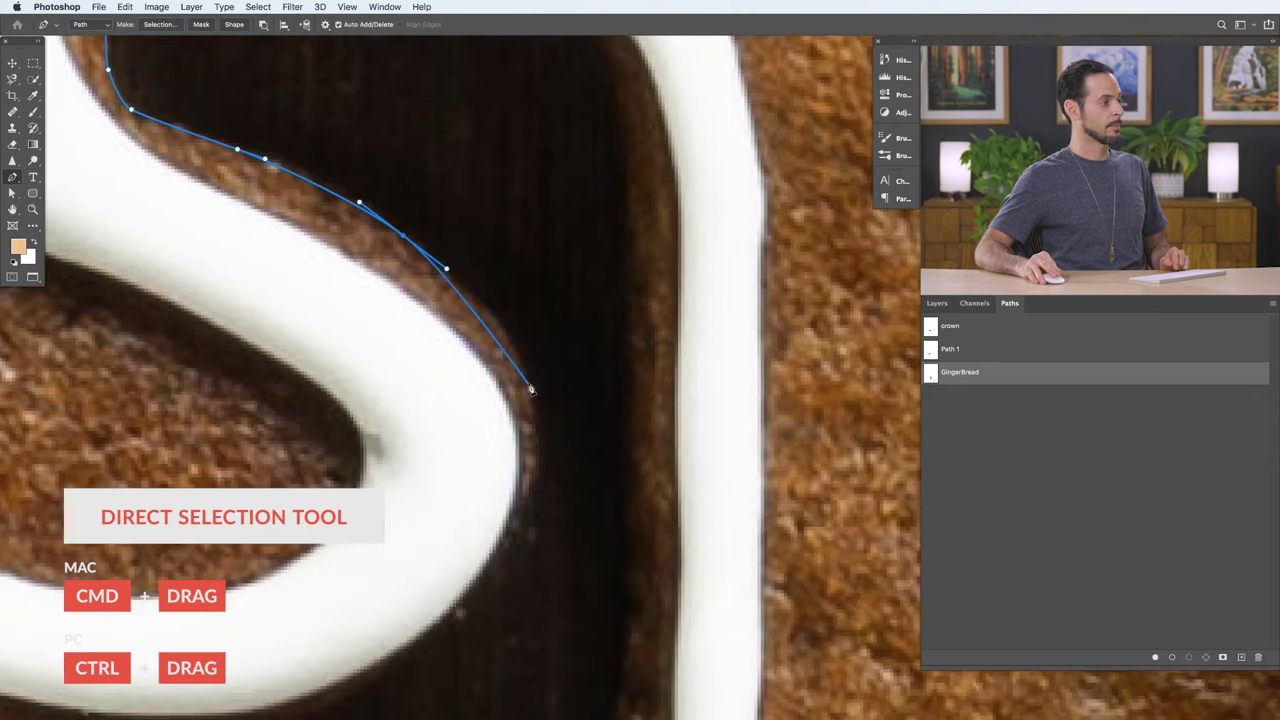
pyautogui.moveTo(532, 389); pyautogui.dragTo(535, 435)
pyautogui.moveTo(501, 558); pyautogui.dragTo(560, 334)
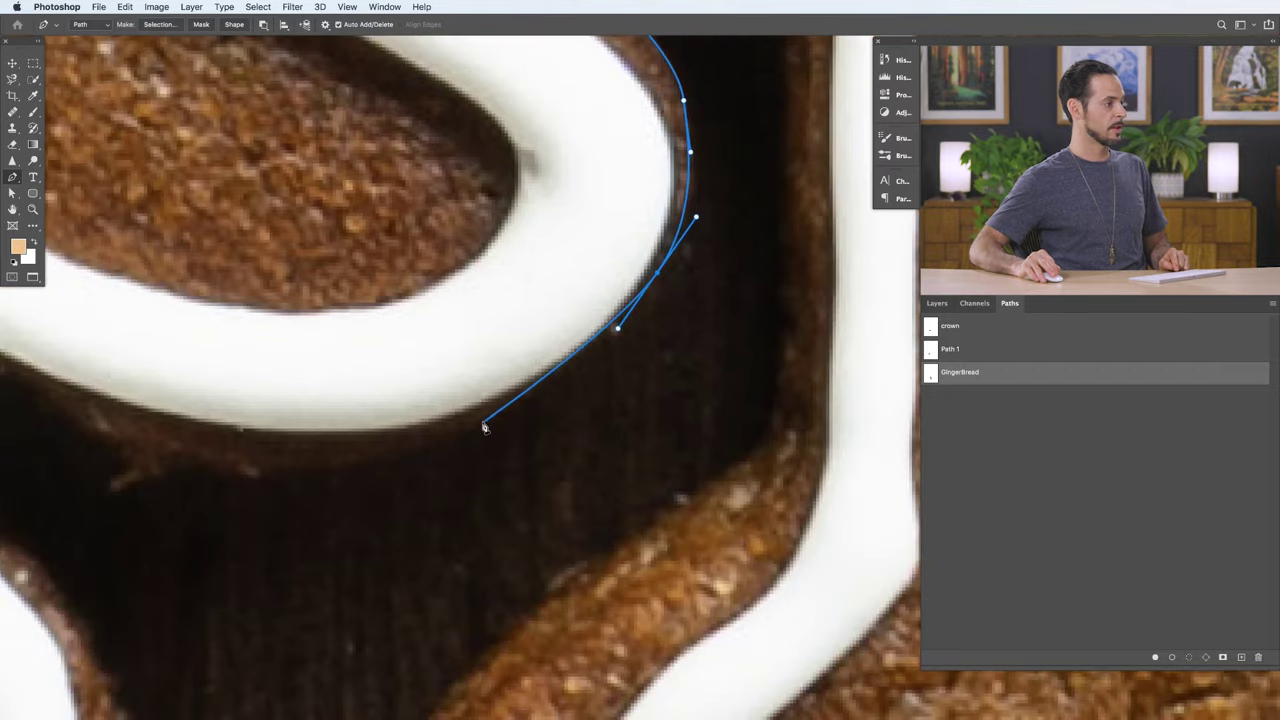
pyautogui.moveTo(484, 427); pyautogui.dragTo(409, 446)
pyautogui.moveTo(328, 417); pyautogui.dragTo(643, 423)
pyautogui.moveTo(484, 462); pyautogui.dragTo(387, 428)
pyautogui.moveTo(322, 378); pyautogui.dragTo(545, 484)
pyautogui.moveTo(418, 440); pyautogui.dragTo(554, 484)
# Step: Place several stray anchors off the leg's inner edge and step back through the history to remove them
pyautogui.click(357, 471)
pyautogui.click(307, 391)
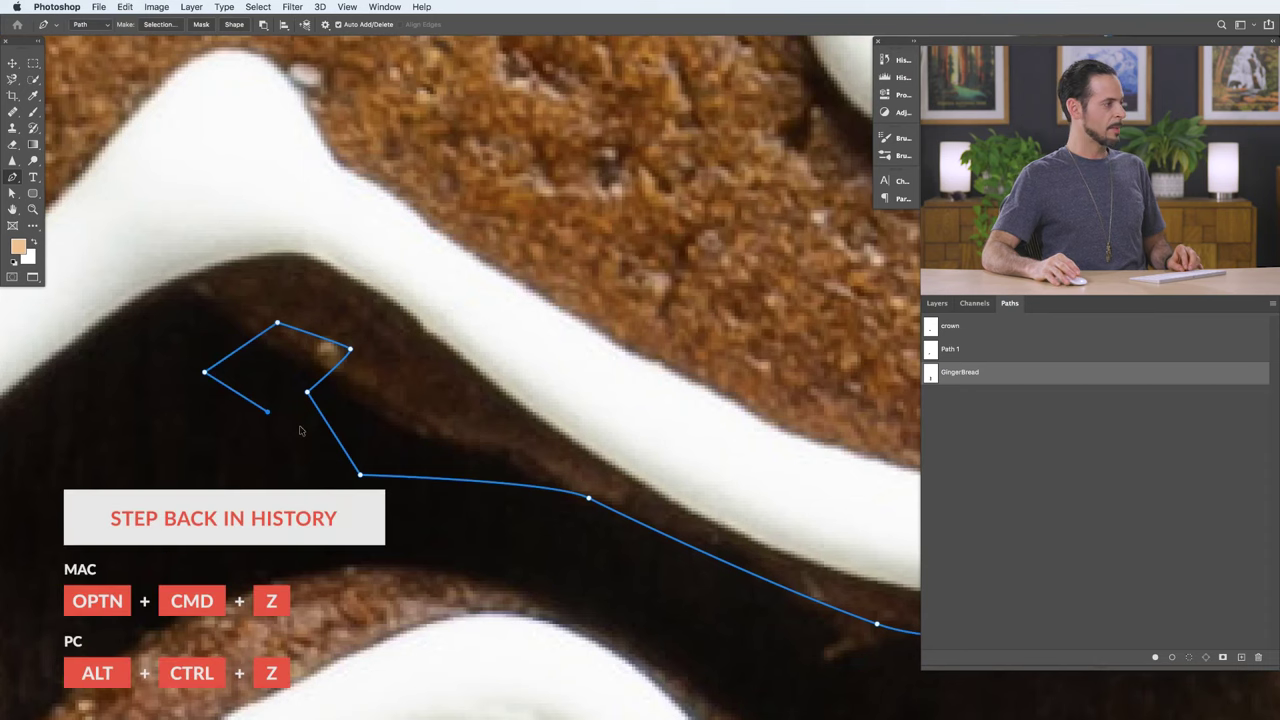
pyautogui.press('alt+super+z')
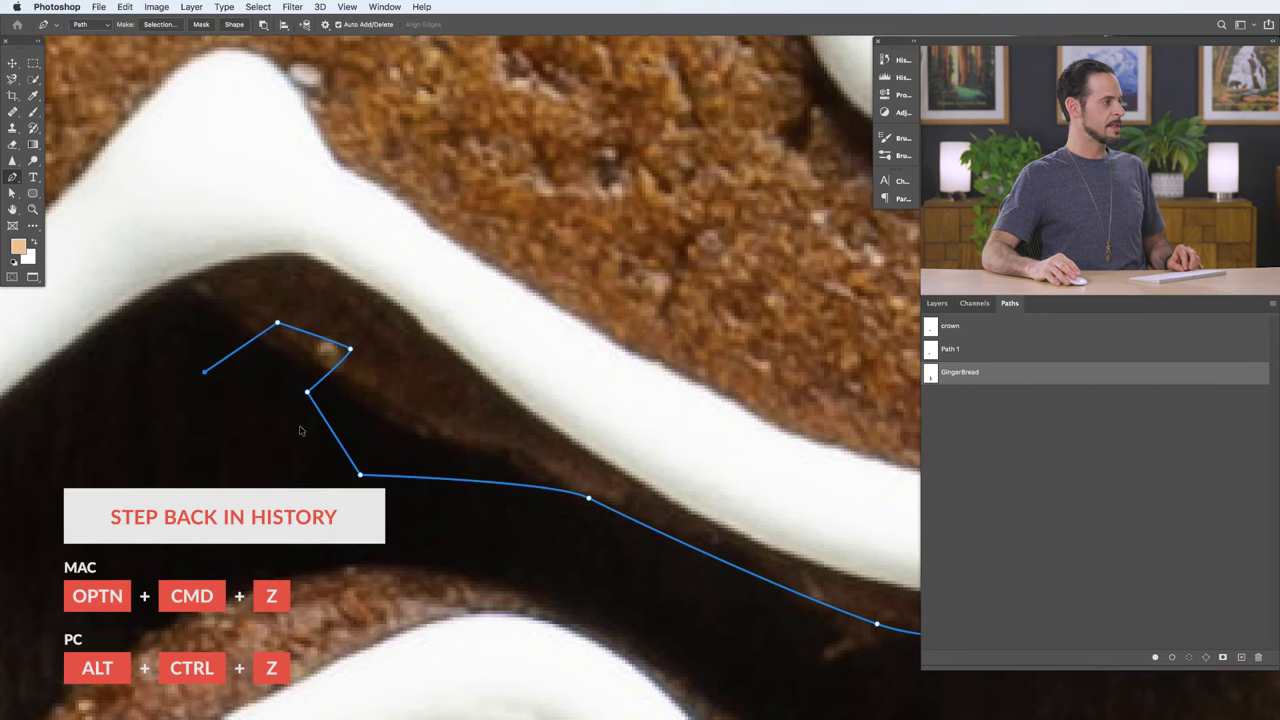
pyautogui.press('alt+super+z')
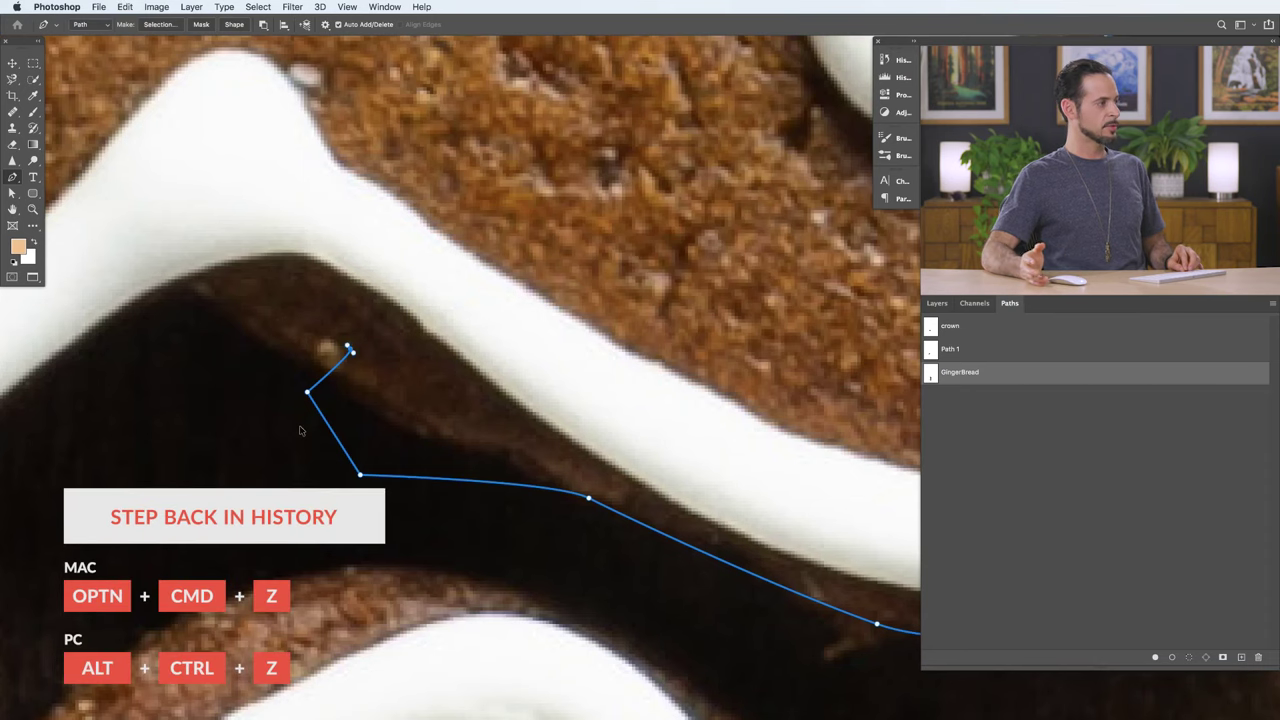
pyautogui.press('alt+super+z')
pyautogui.press('alt+super+z')
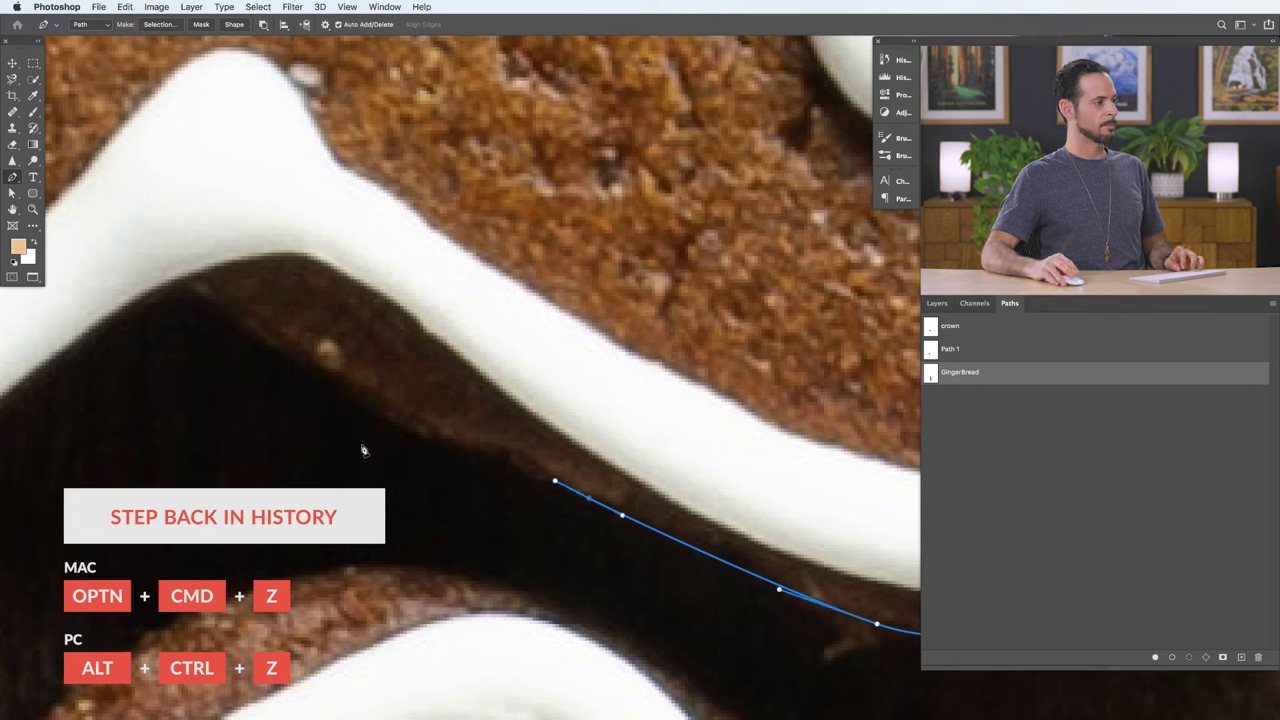
# Step: Extend the path with two anchors along the leg's inner edge, and move and reshape the middle anchor to follow the edge
pyautogui.click(342, 434)
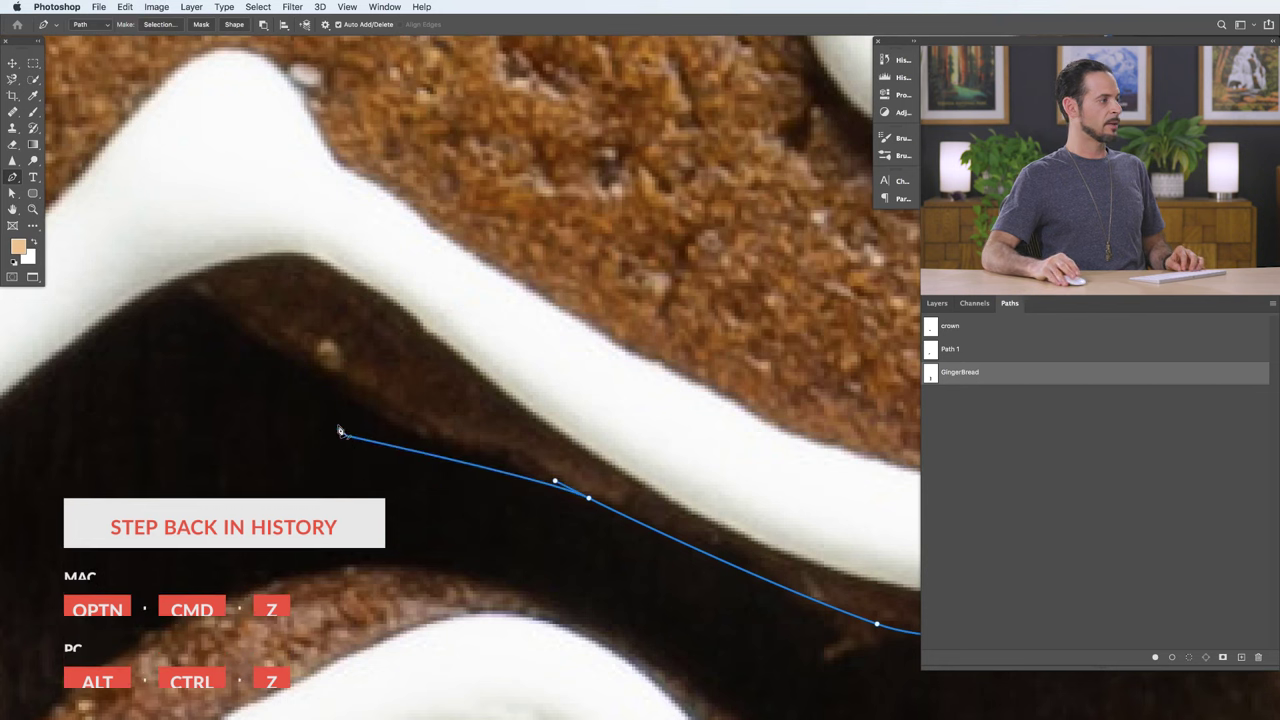
pyautogui.moveTo(257, 339); pyautogui.dragTo(232, 319)
pyautogui.moveTo(319, 383); pyautogui.dragTo(182, 487)
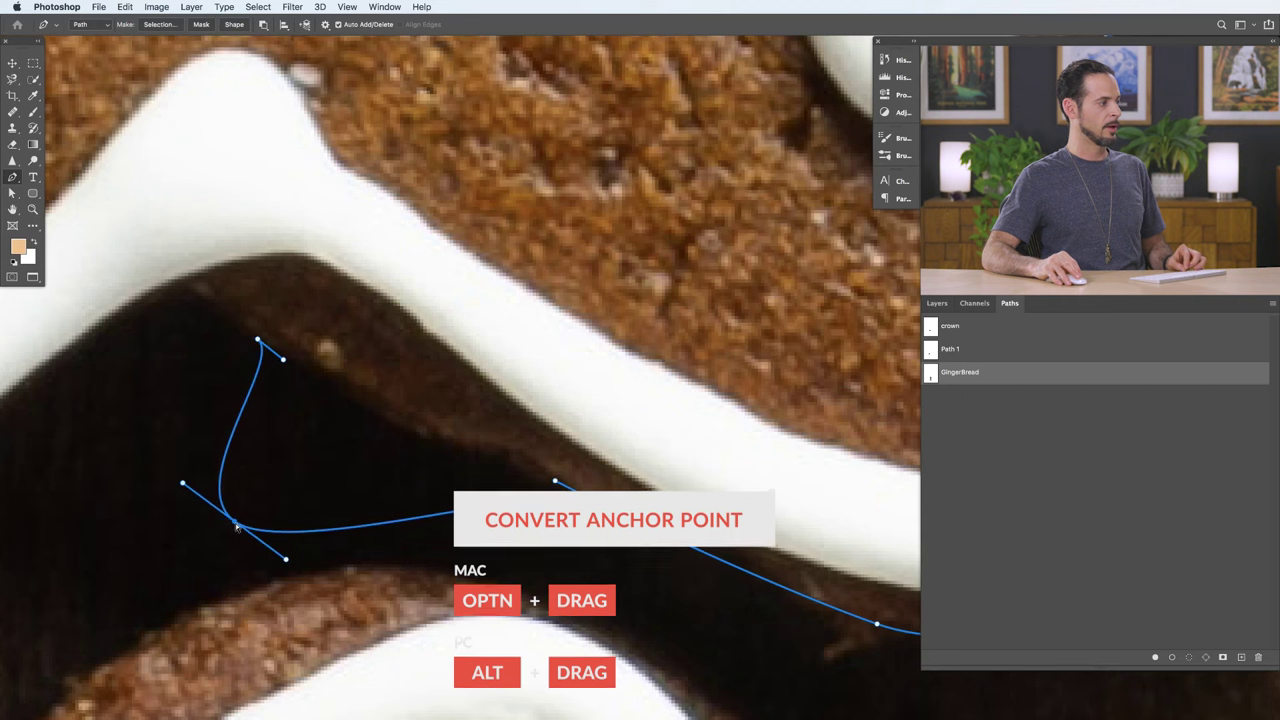
pyautogui.moveTo(235, 522); pyautogui.dragTo(403, 427)
pyautogui.keyDown('super'); pyautogui.click(448, 457); pyautogui.keyUp('super')
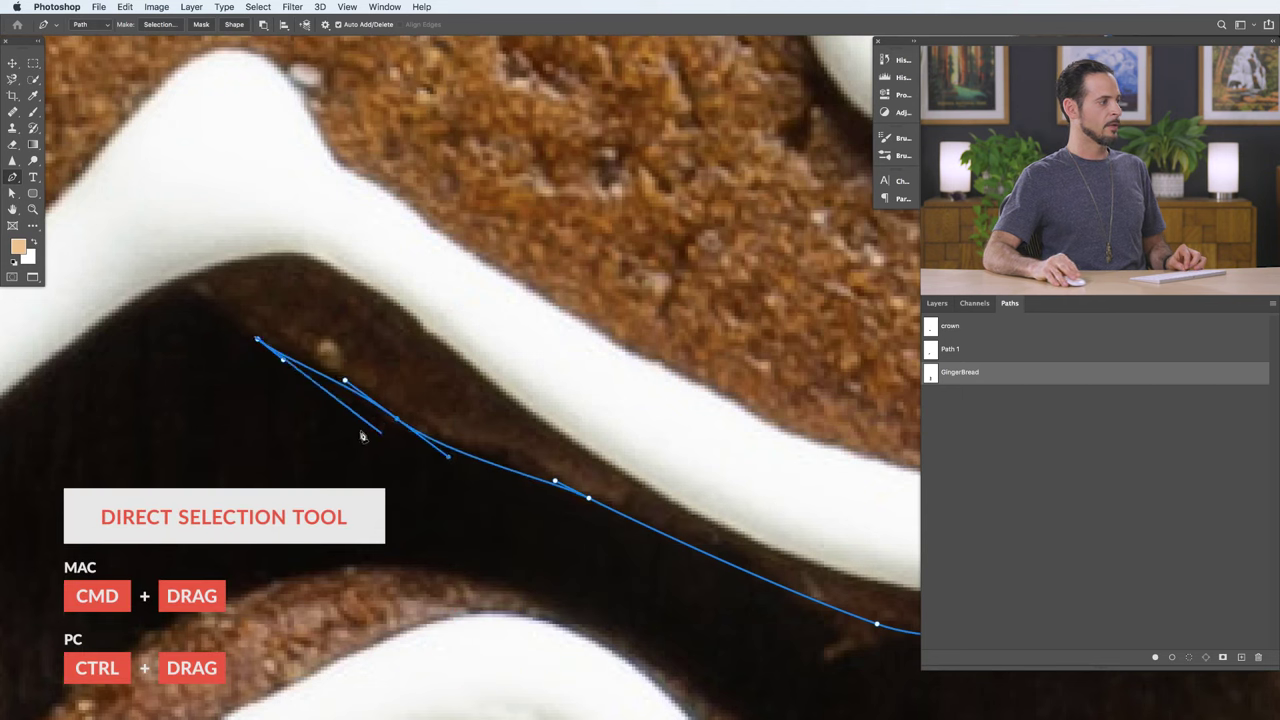
# Step: Delete the middle anchor and fit the segment to the leg's inner edge by moving the end anchor and adjusting the direction handles
pyautogui.moveTo(339, 432); pyautogui.dragTo(397, 427)
pyautogui.click(397, 427)
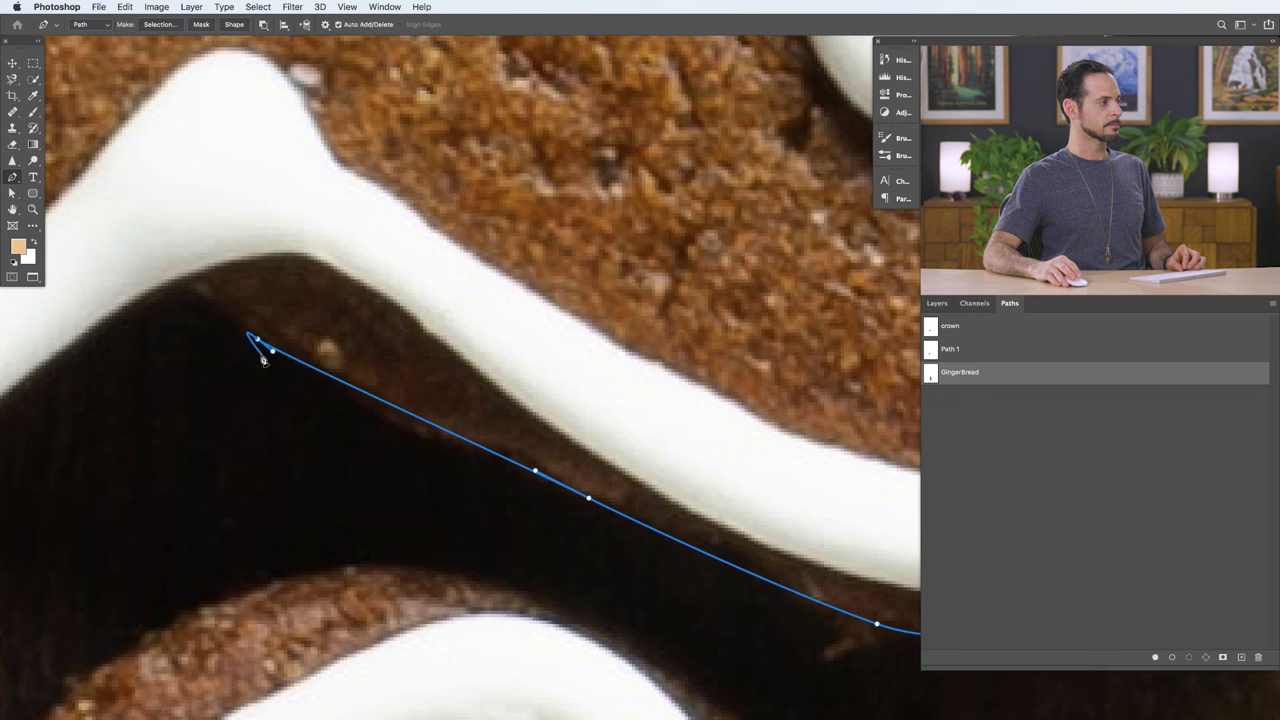
pyautogui.moveTo(259, 343); pyautogui.dragTo(358, 408)
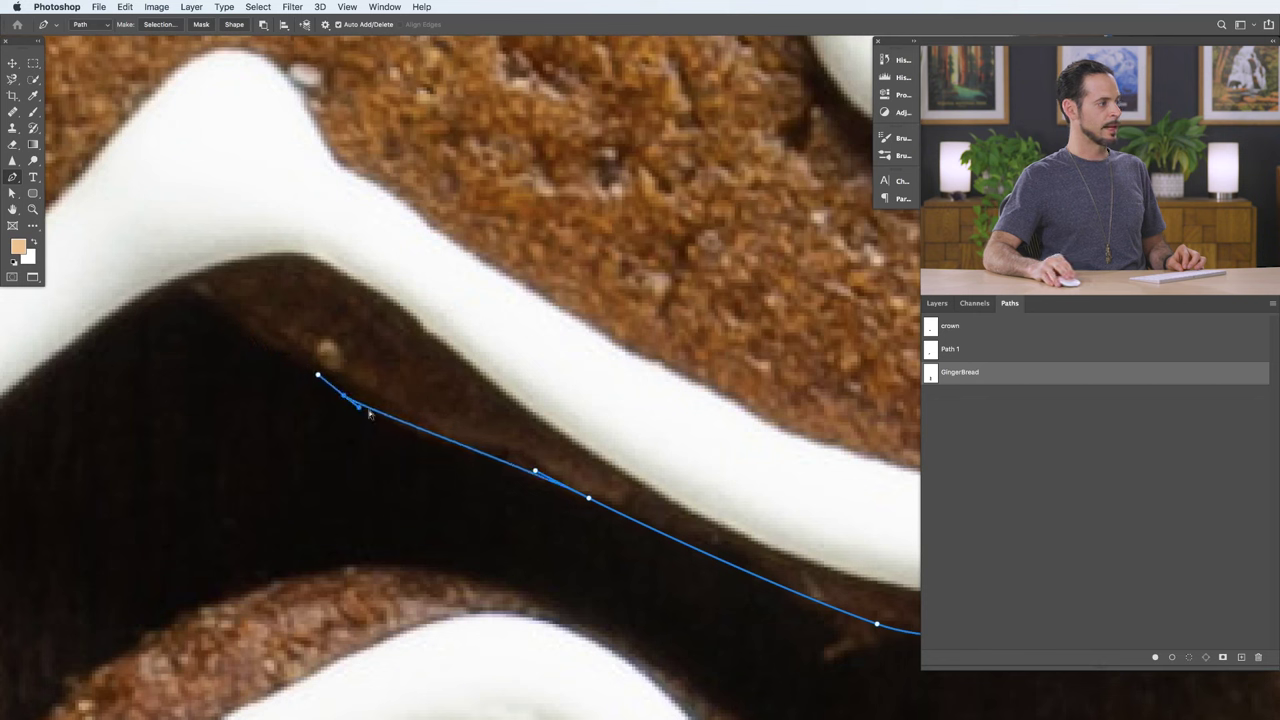
pyautogui.moveTo(536, 471); pyautogui.dragTo(529, 472)
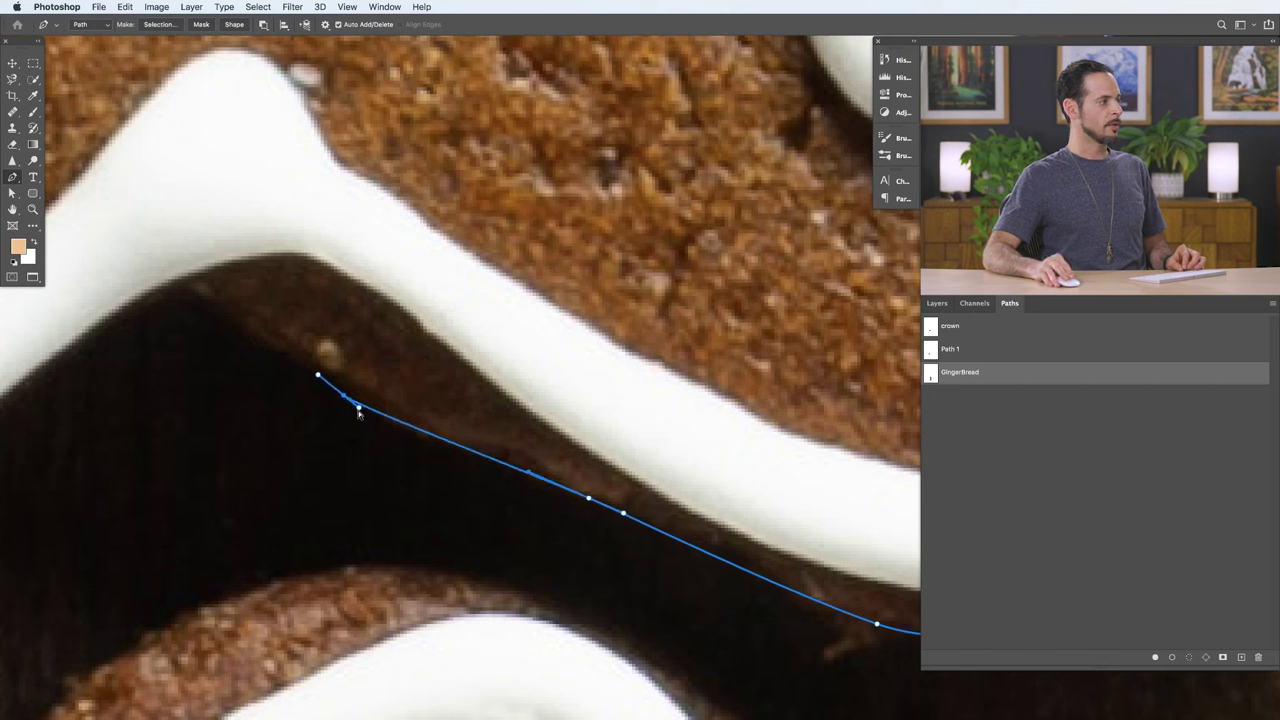
pyautogui.moveTo(359, 408); pyautogui.dragTo(374, 410)
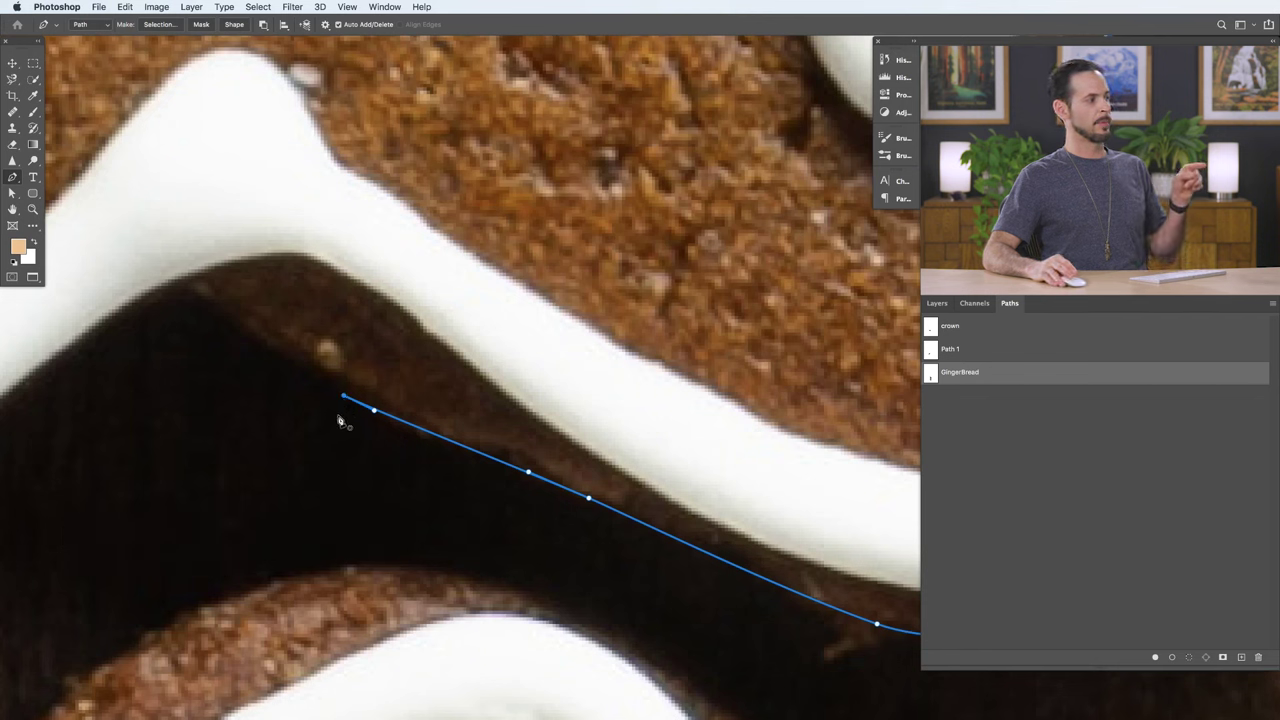
pyautogui.click(346, 400)
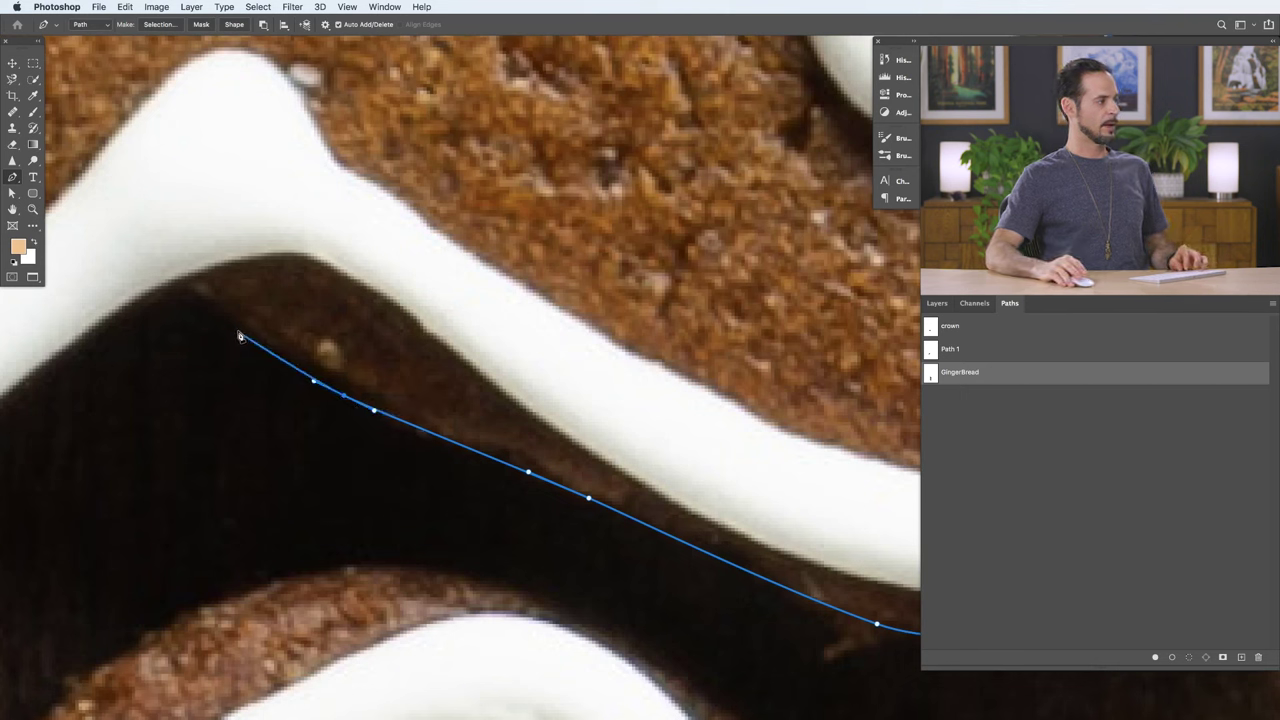
pyautogui.moveTo(224, 326); pyautogui.dragTo(212, 323)
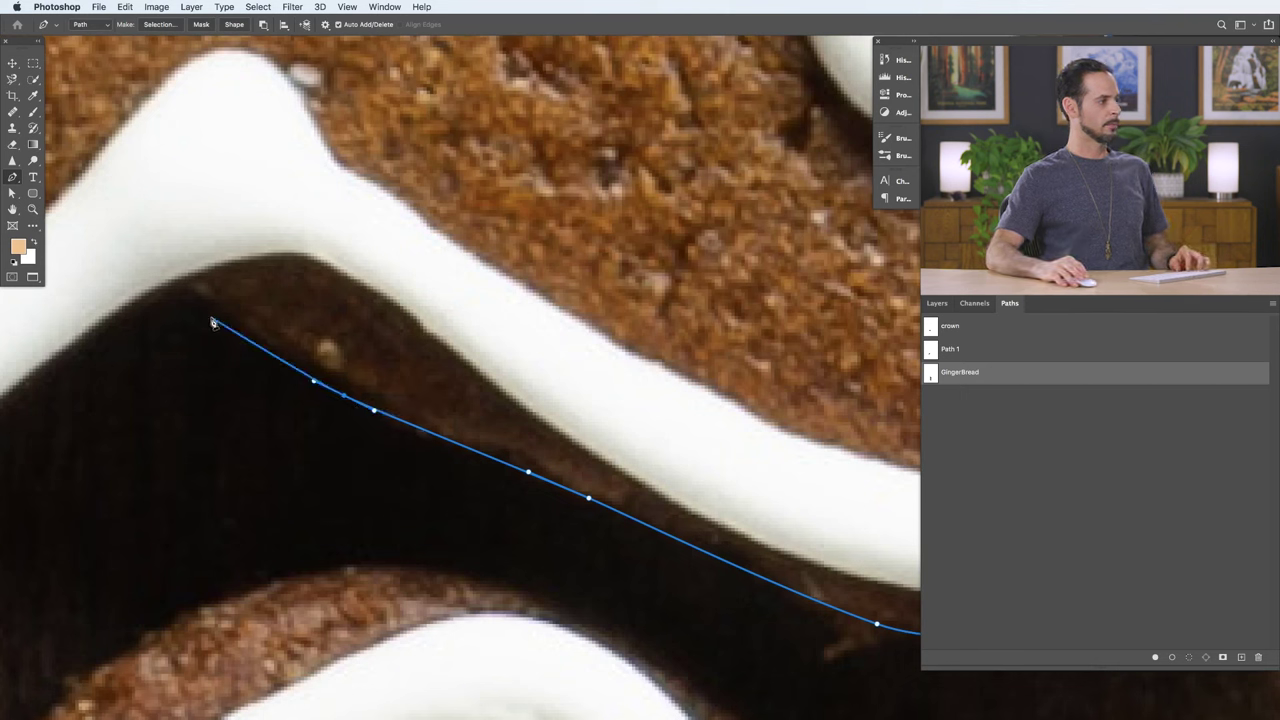
pyautogui.moveTo(120, 357); pyautogui.dragTo(554, 392)
pyautogui.click(588, 311)
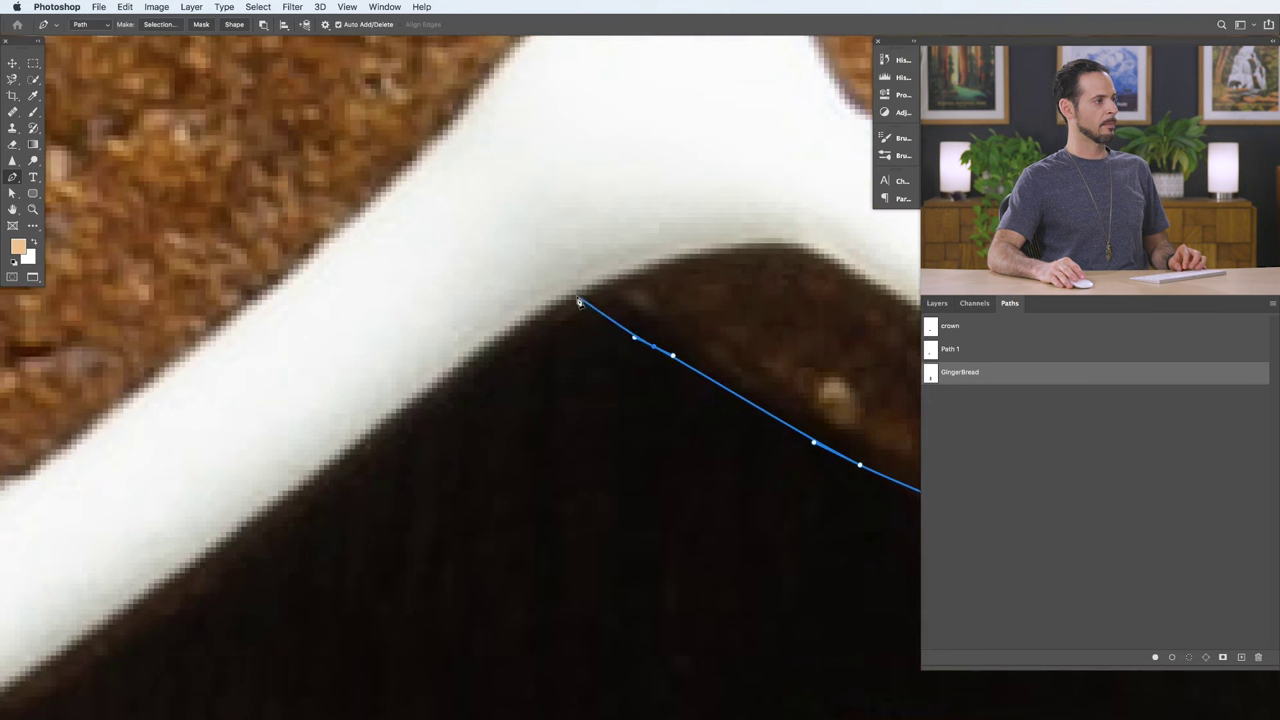
pyautogui.moveTo(635, 339); pyautogui.dragTo(636, 334)
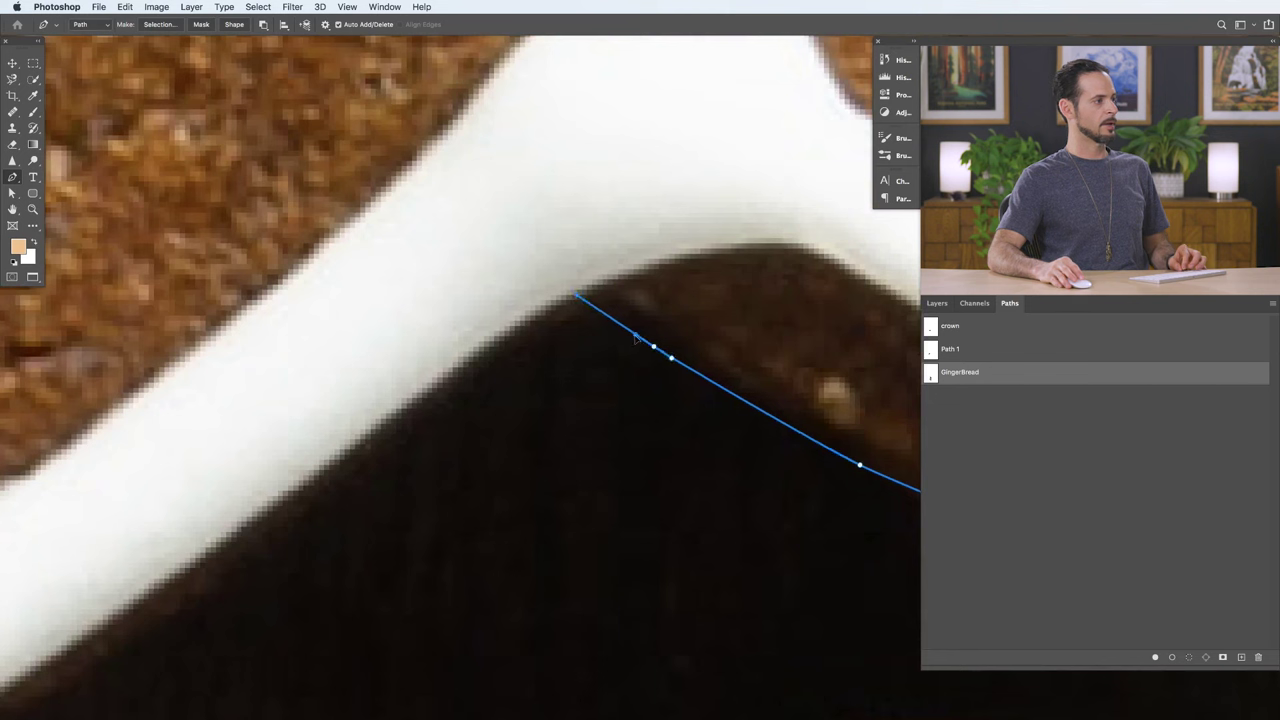
pyautogui.press('super+z')
pyautogui.press('super+z')
pyautogui.press('super+z')
pyautogui.press('super+z')
pyautogui.press('super+z')
pyautogui.press('super+z')
pyautogui.press('super+z')
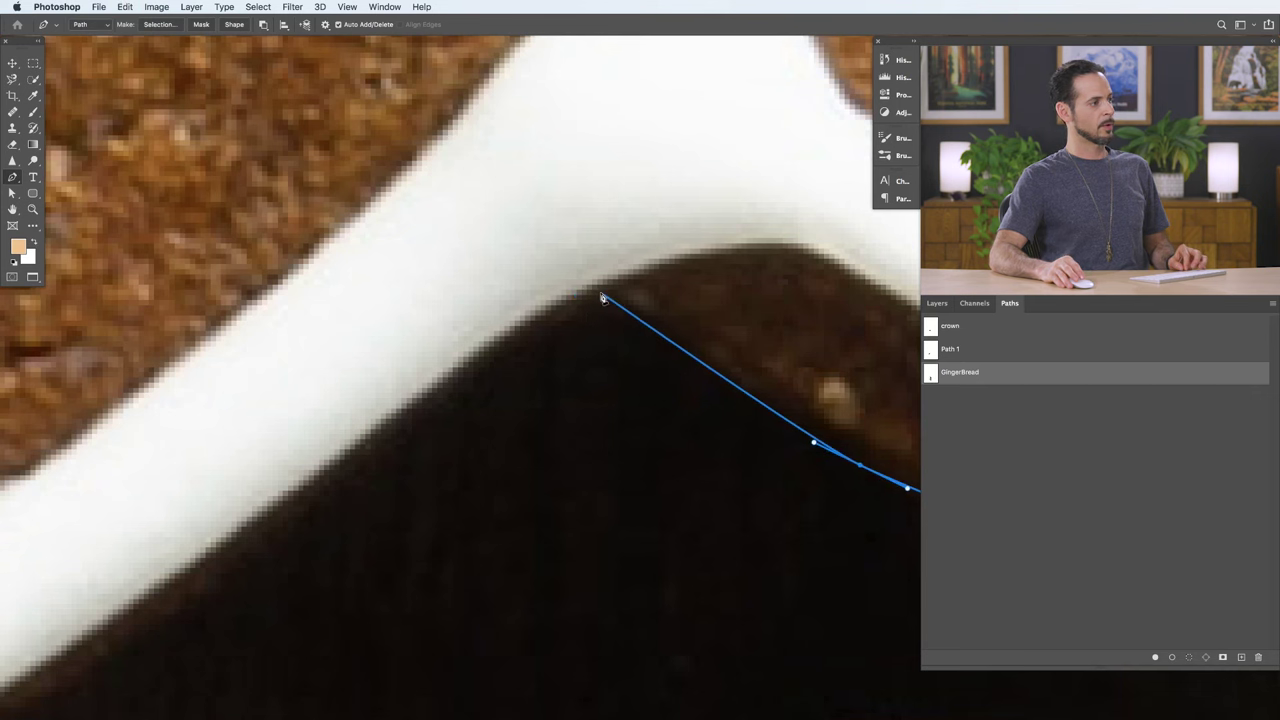
# Step: Place a corner anchor where the legs meet and trace the outline down the inner edge of the other leg
pyautogui.moveTo(598, 291); pyautogui.dragTo(540, 263)
pyautogui.press('super+z')
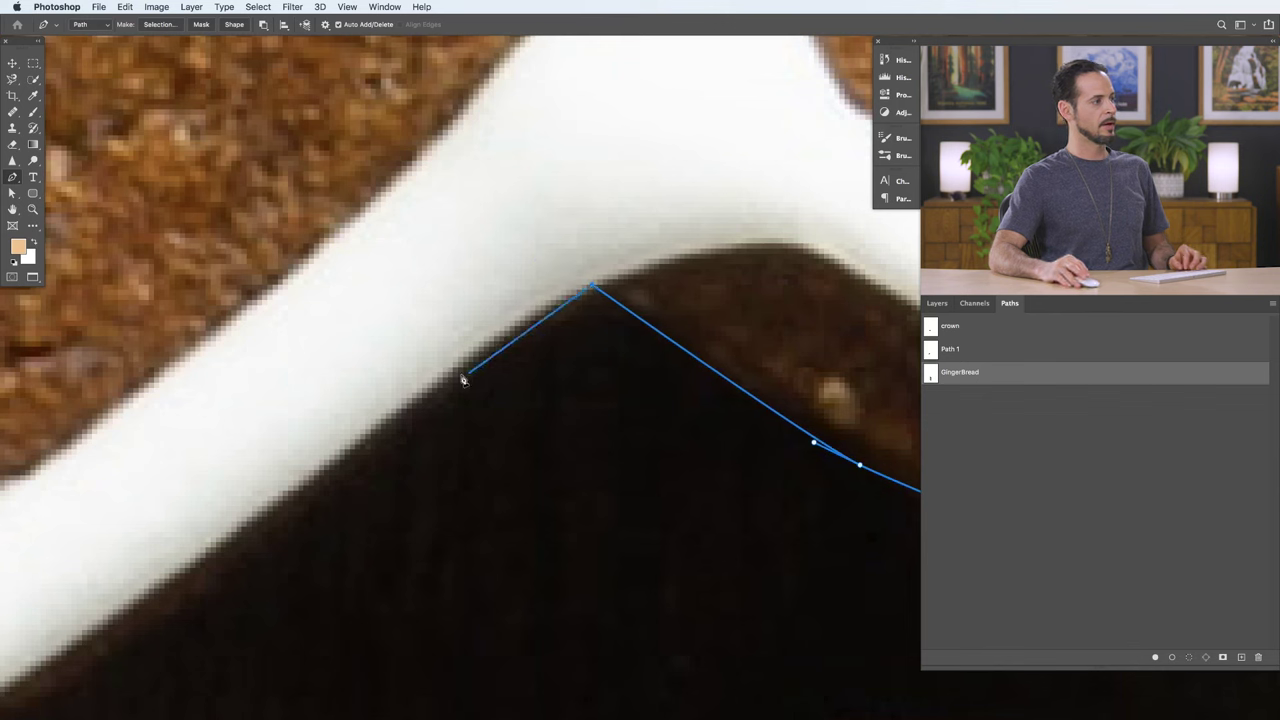
pyautogui.moveTo(452, 377); pyautogui.dragTo(537, 389)
pyautogui.press('space')
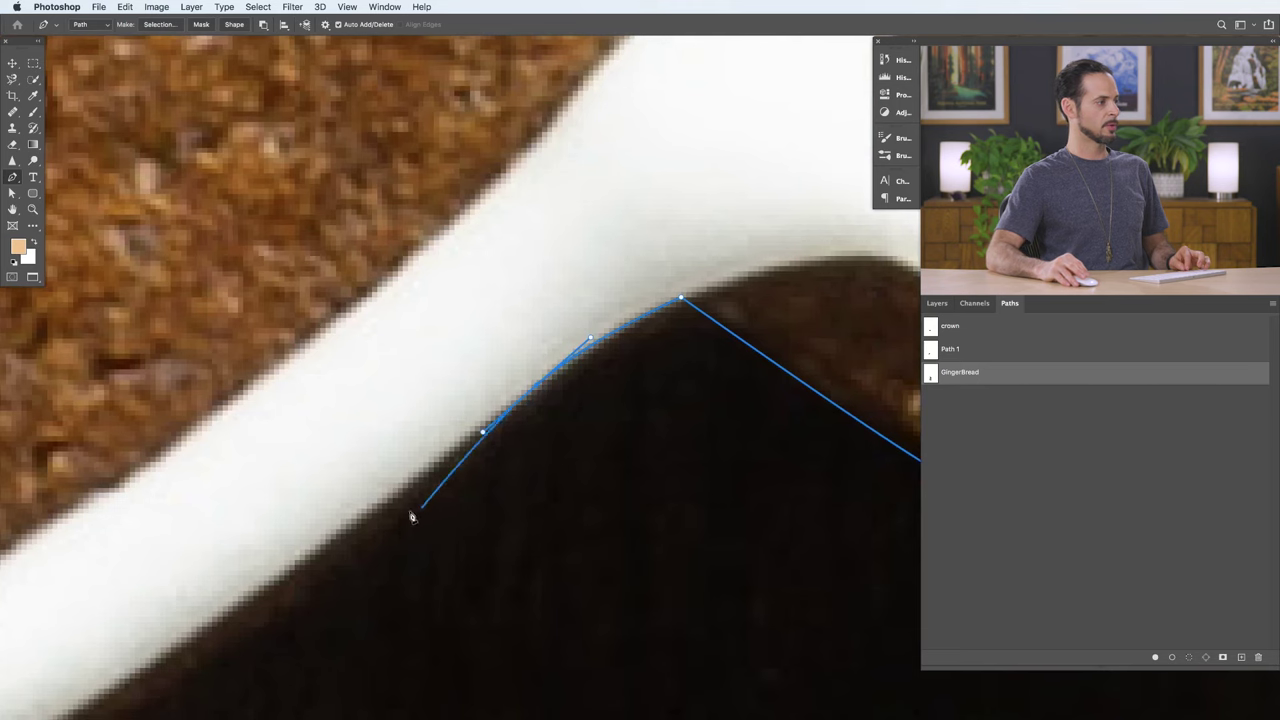
pyautogui.moveTo(315, 551); pyautogui.dragTo(564, 191)
pyautogui.press('space')
pyautogui.click(388, 307)
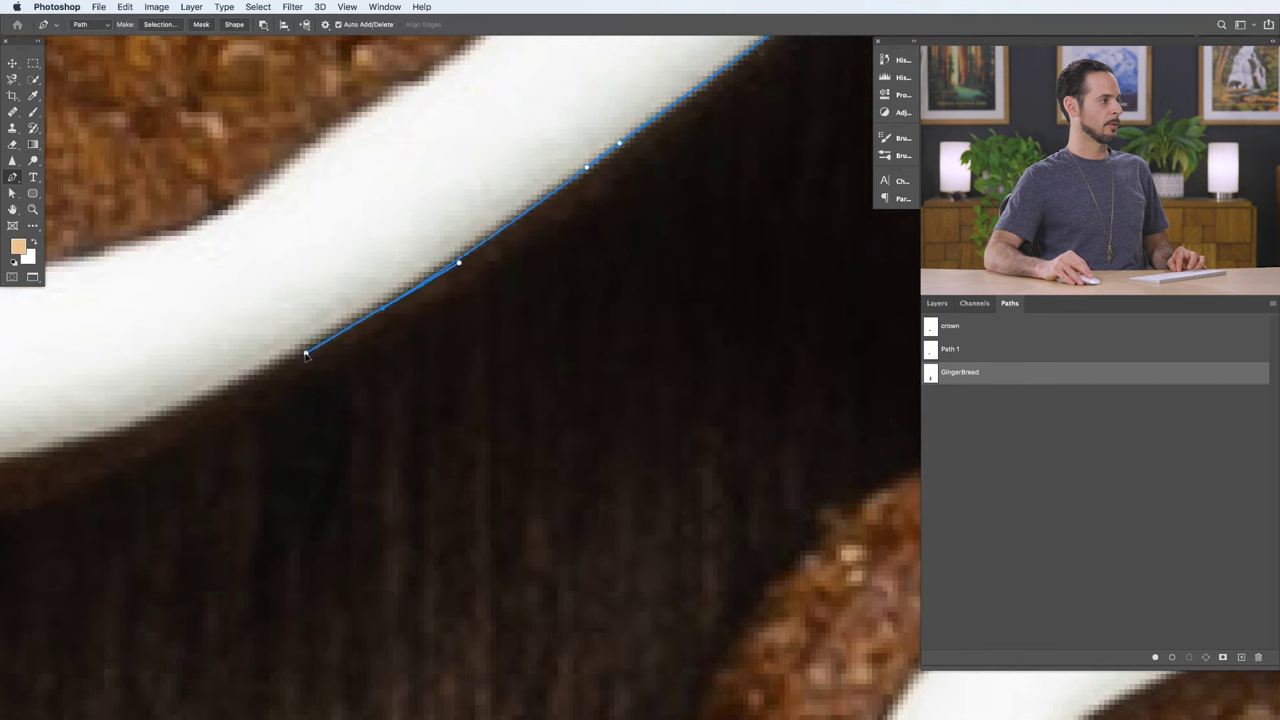
# Step: Trace the outline along the underside of the second leg and around the rounded end of its foot
pyautogui.moveTo(247, 390); pyautogui.dragTo(743, 371)
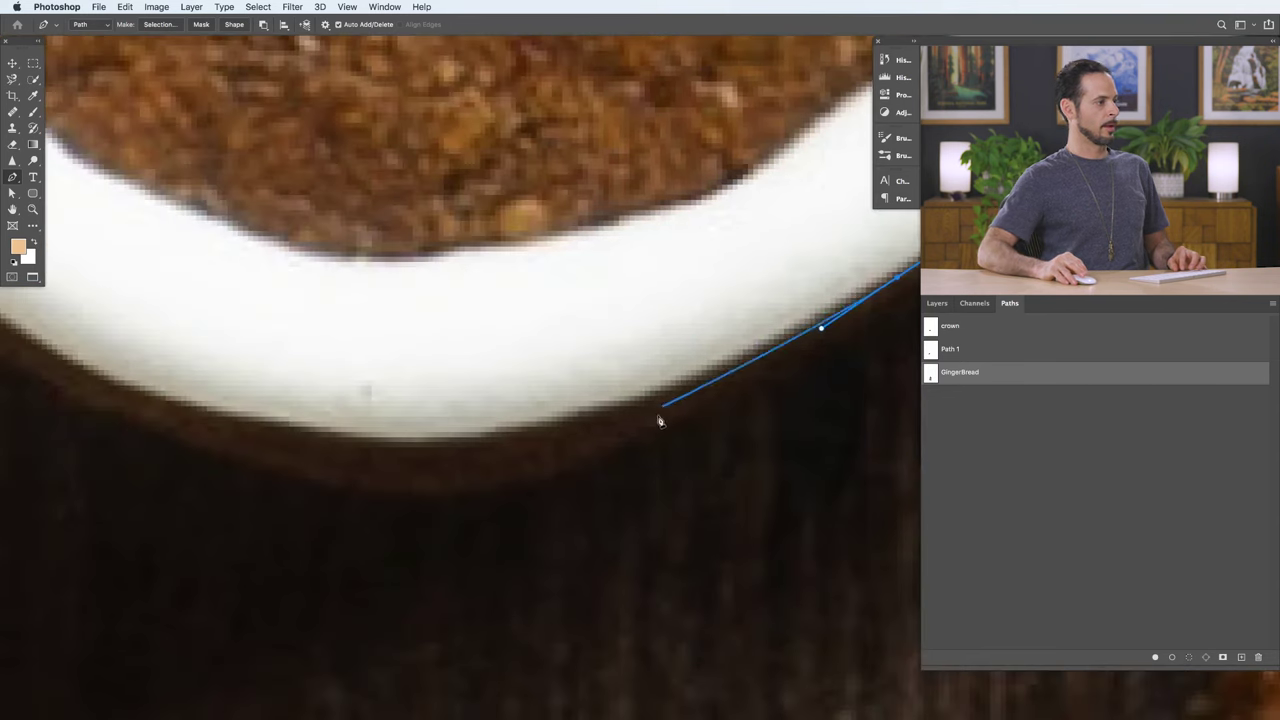
pyautogui.click(643, 428)
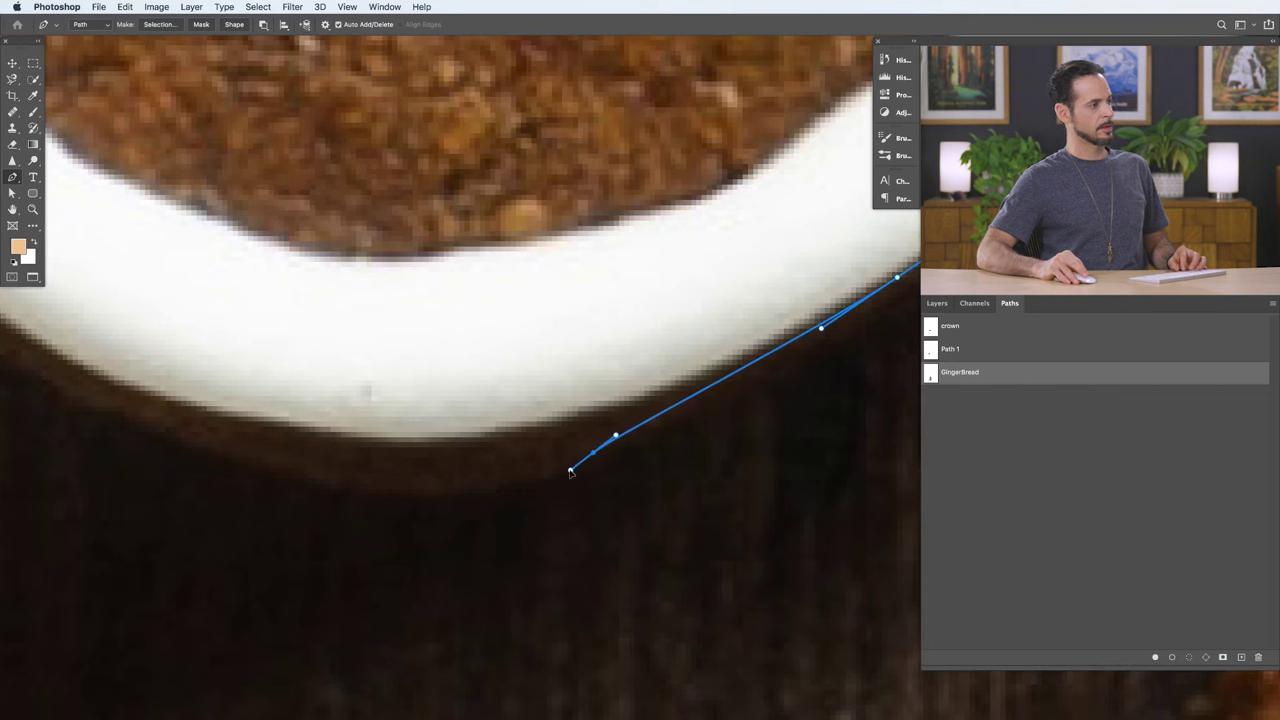
pyautogui.moveTo(243, 463); pyautogui.dragTo(536, 566)
pyautogui.moveTo(495, 522); pyautogui.dragTo(419, 454)
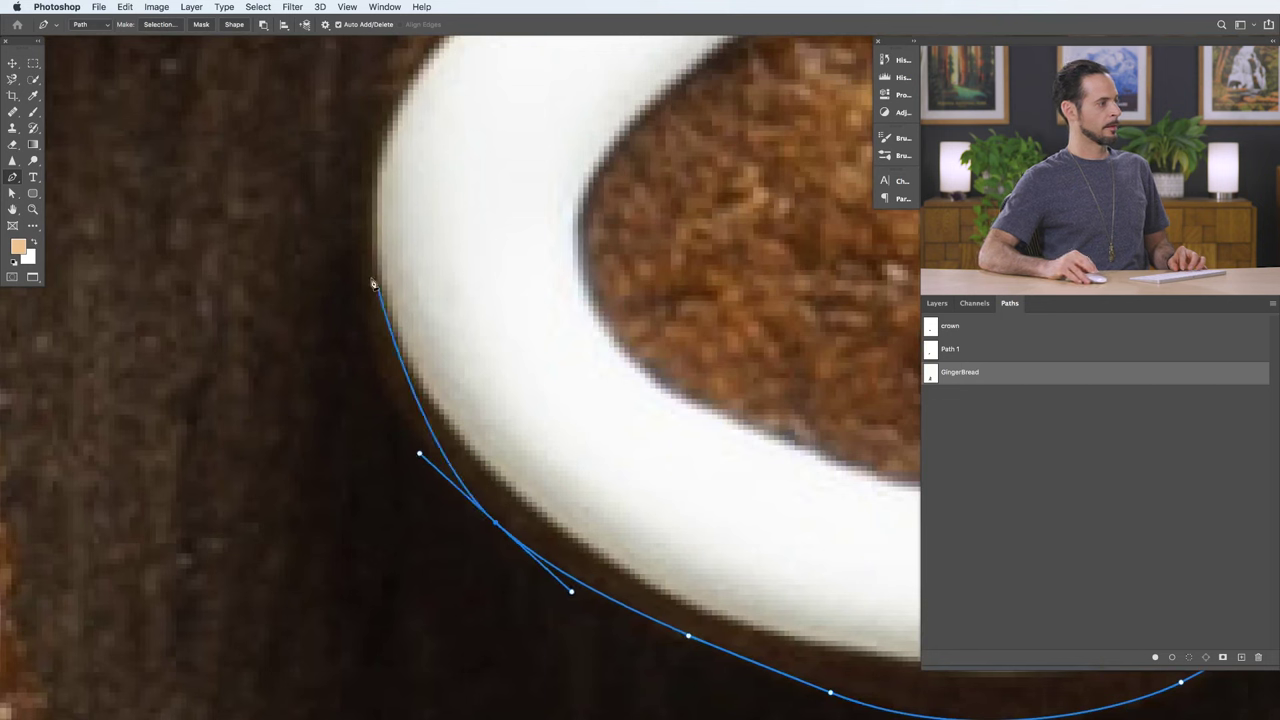
pyautogui.moveTo(350, 230); pyautogui.dragTo(356, 122)
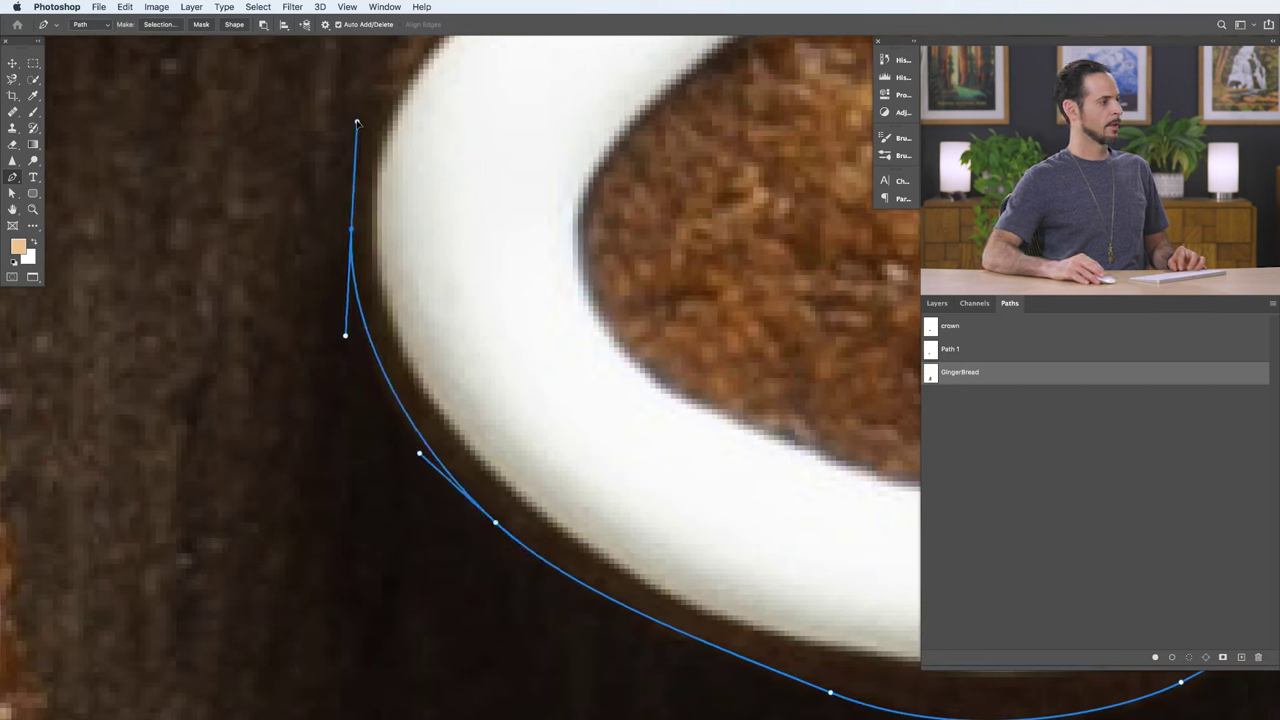
# Step: Deselect the GingerBread path and add a Curves adjustment layer above the Background layer
pyautogui.scroll(5, 457, 277)
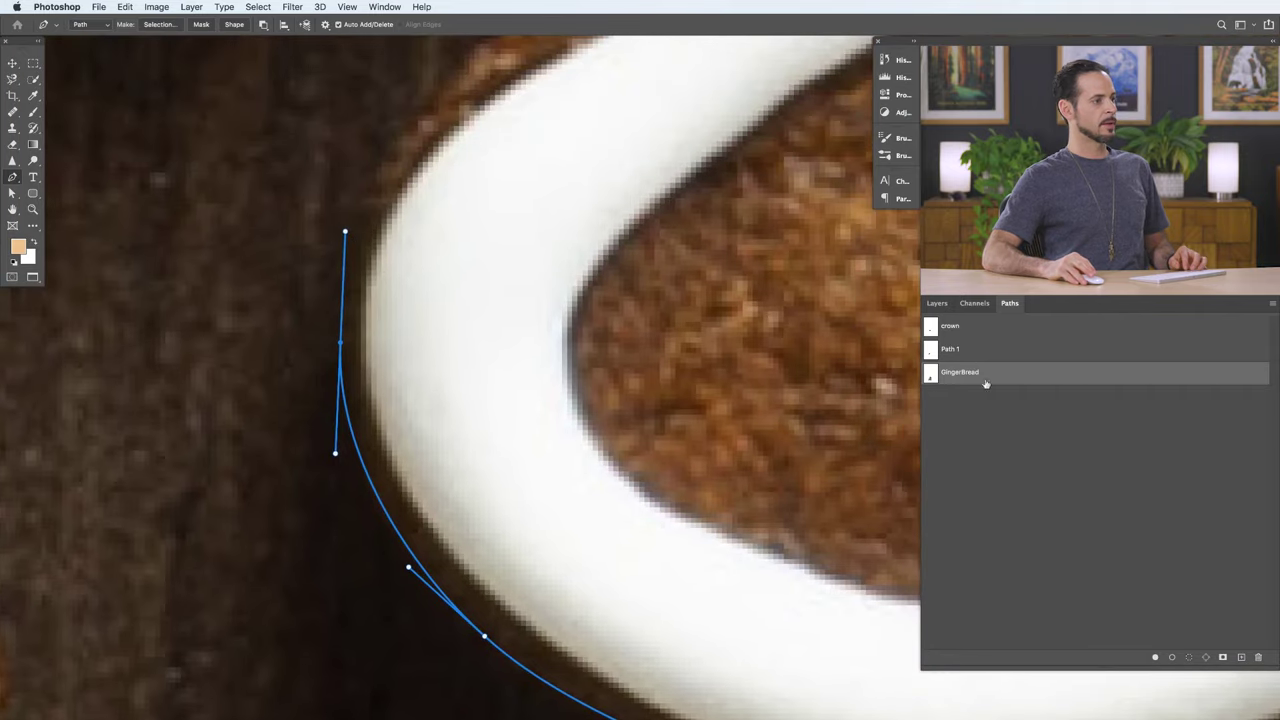
pyautogui.click(998, 419)
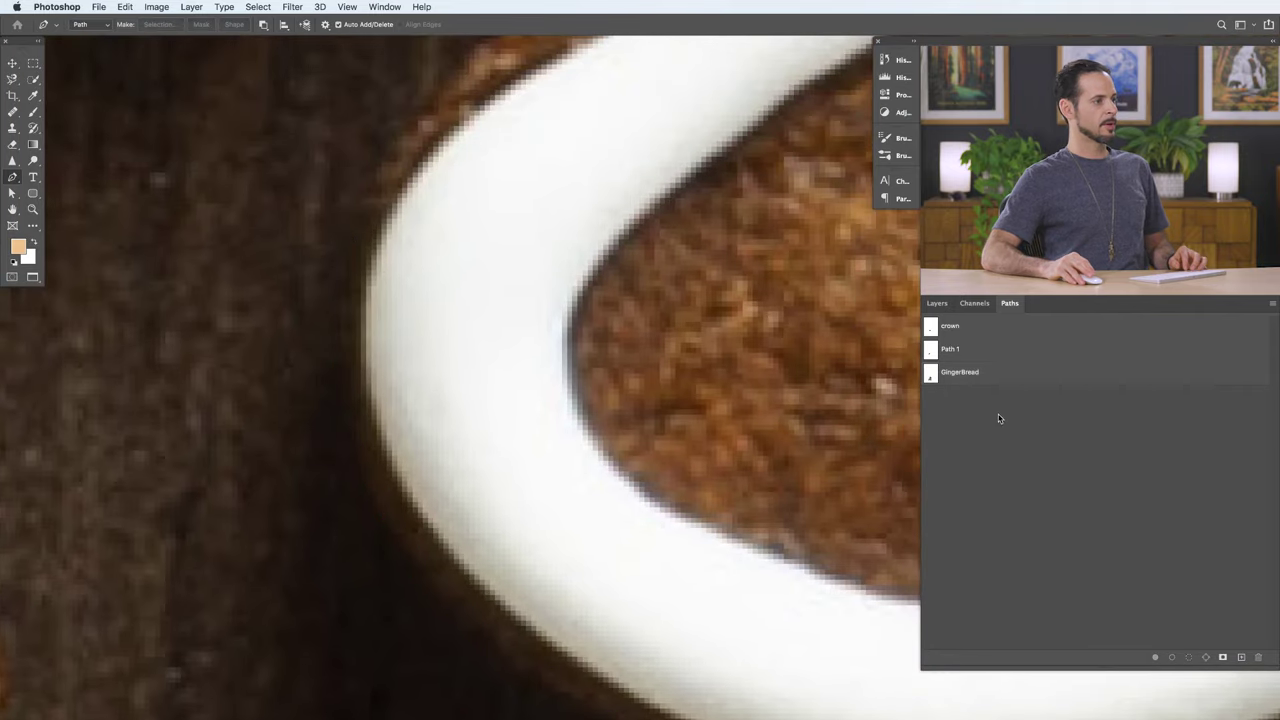
pyautogui.click(937, 304)
pyautogui.click(1207, 659)
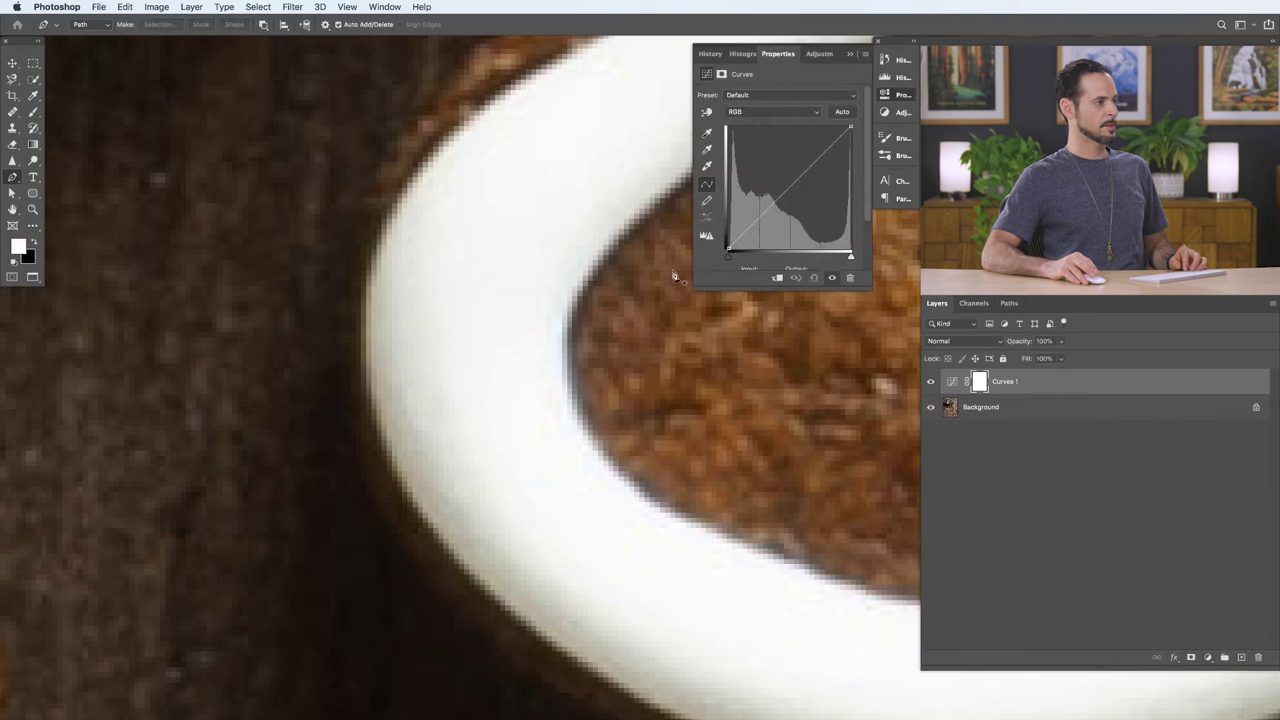
# Step: Brighten the image by raising the RGB curve's midtones, and toggle the Curves layer's visibility to compare the cookie edges
pyautogui.moveTo(776, 196); pyautogui.dragTo(757, 174)
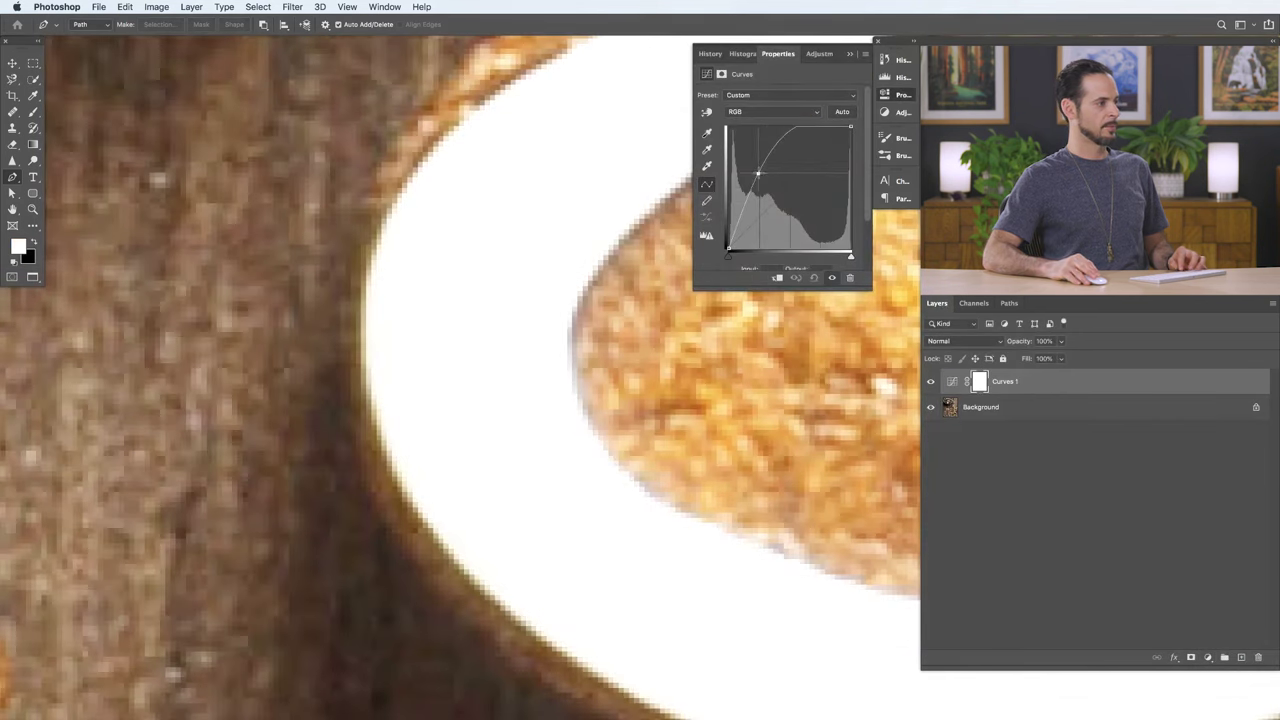
pyautogui.scroll(-4, 606, 300)
pyautogui.moveTo(615, 345); pyautogui.dragTo(211, 320)
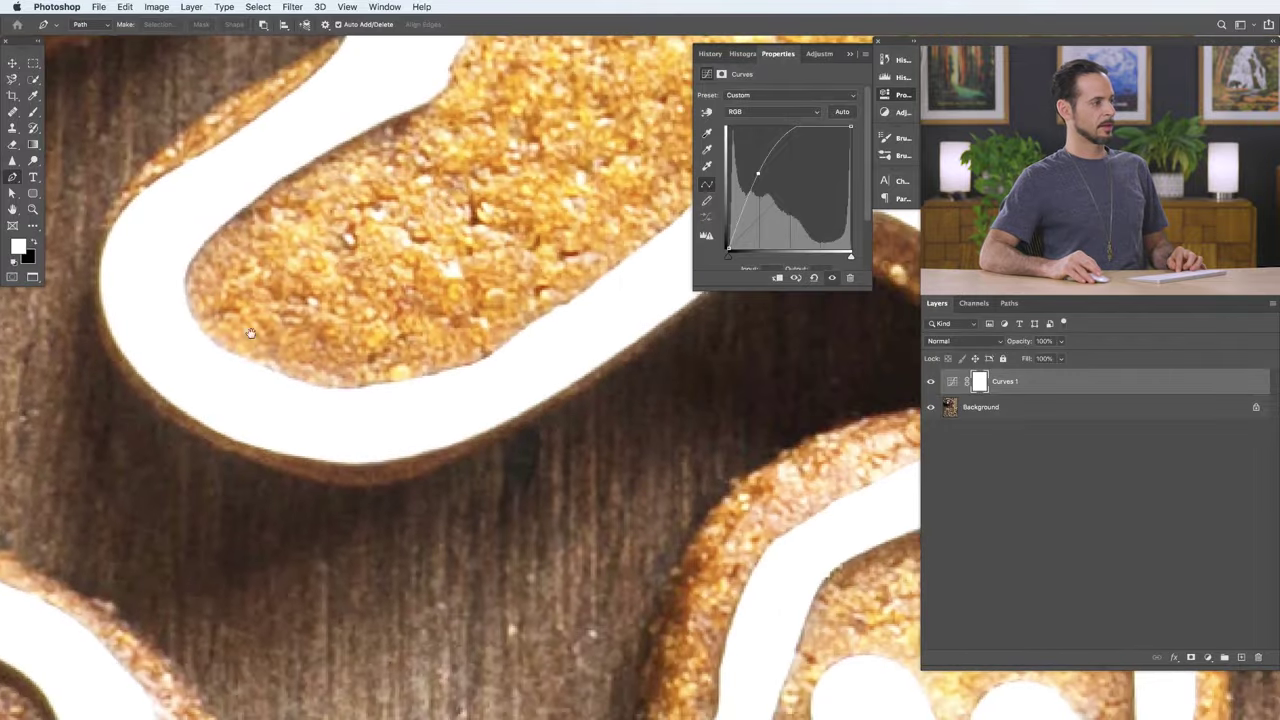
pyautogui.moveTo(324, 296); pyautogui.dragTo(480, 432)
pyautogui.moveTo(442, 376); pyautogui.dragTo(476, 450)
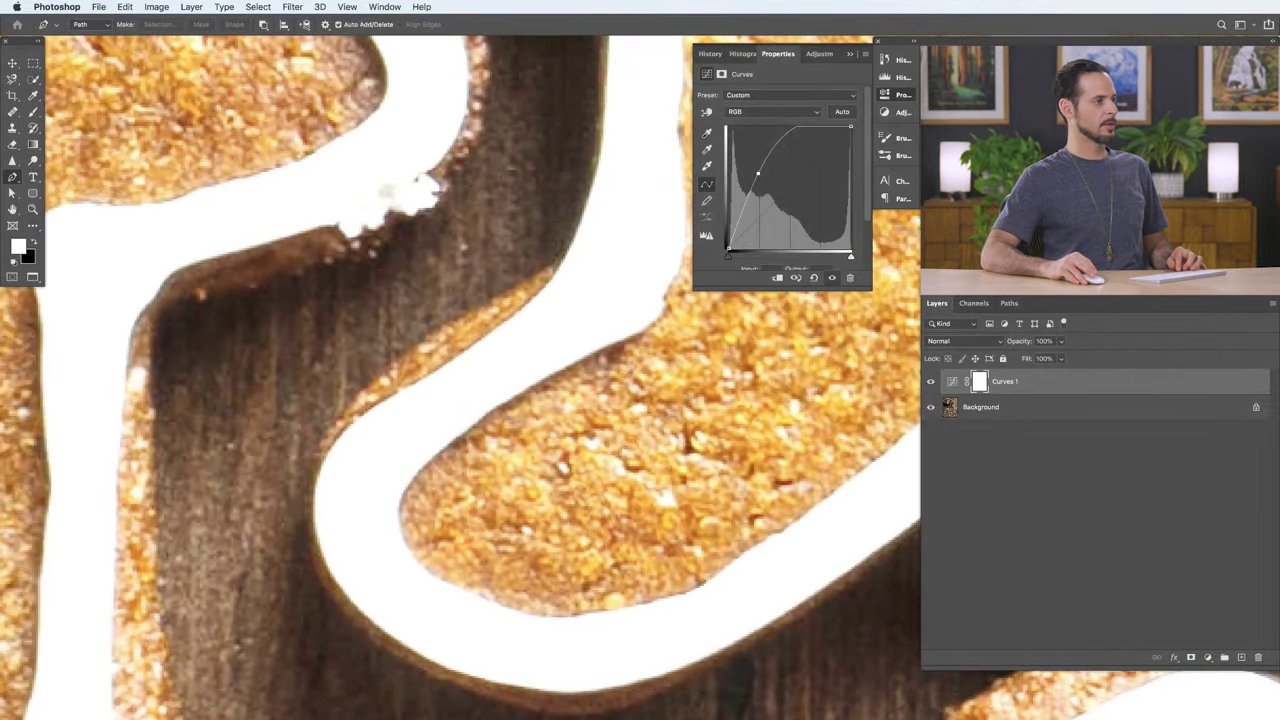
pyautogui.click(931, 382)
pyautogui.click(931, 382)
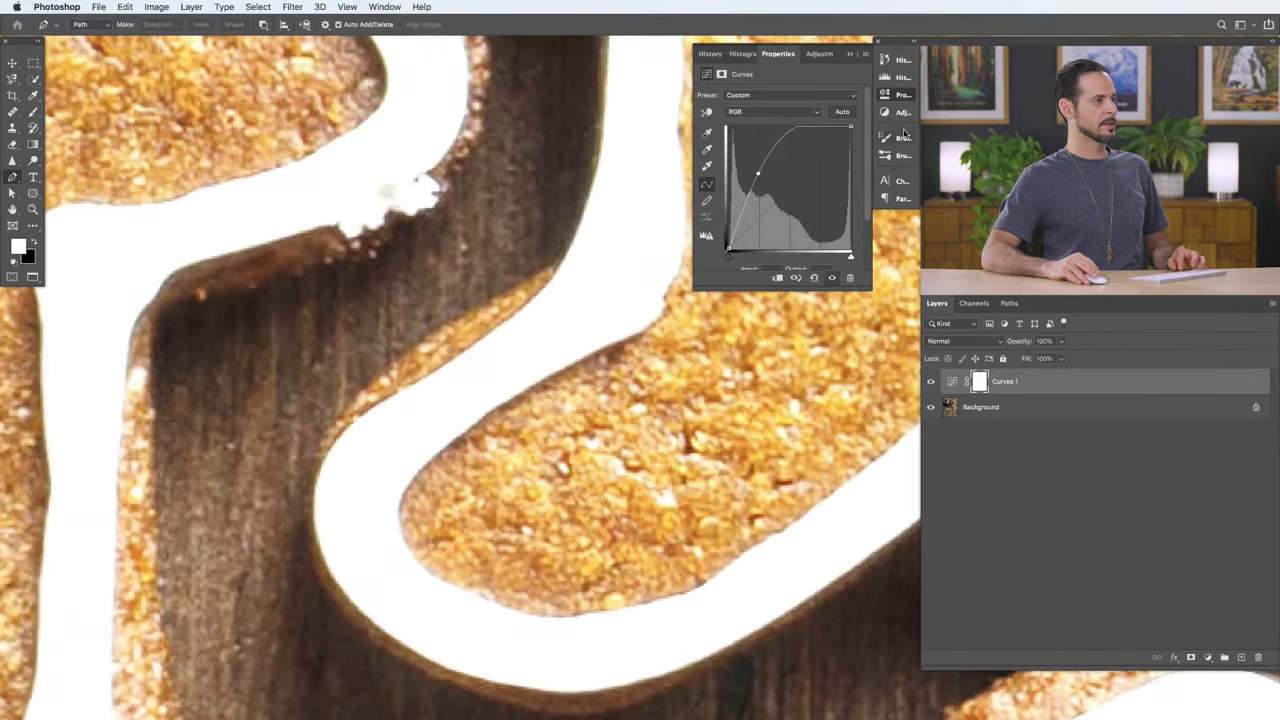
# Step: Put away the Curves properties and reselect the GingerBread path for editing
pyautogui.click(897, 95)
pyautogui.scroll(3, 405, 480)
pyautogui.moveTo(442, 505); pyautogui.dragTo(518, 415)
pyautogui.click(1010, 303)
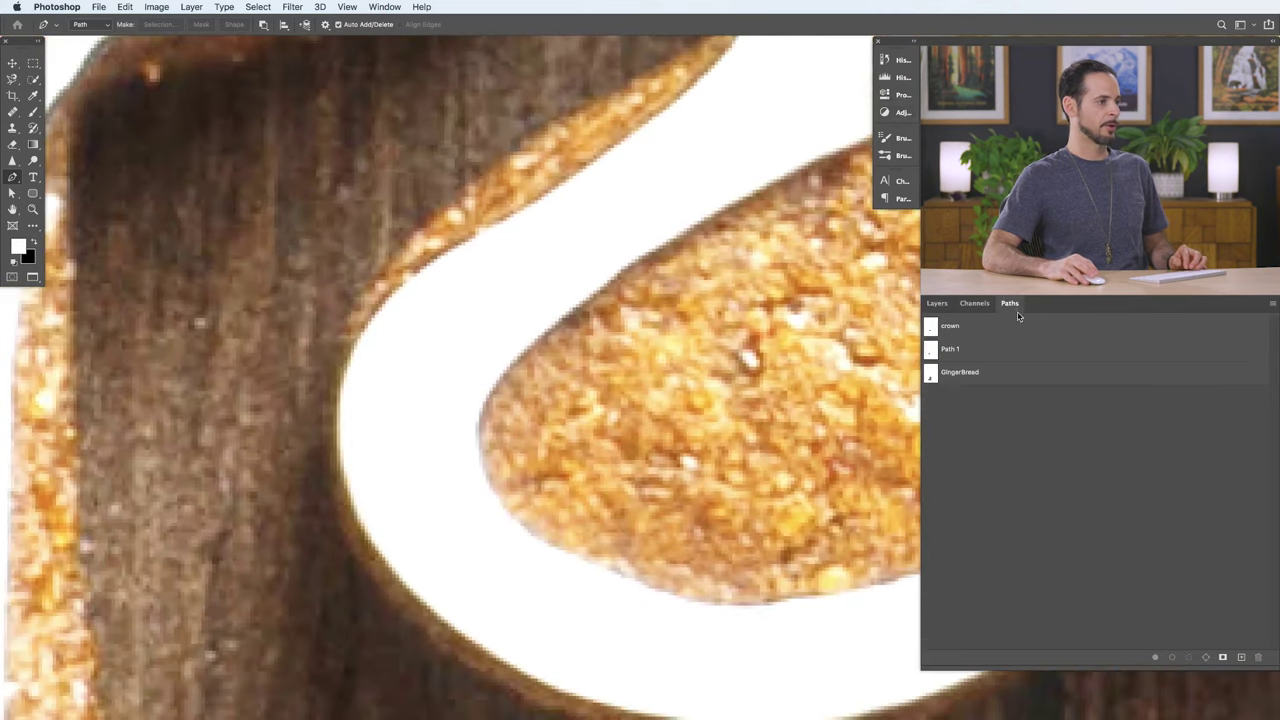
pyautogui.click(997, 377)
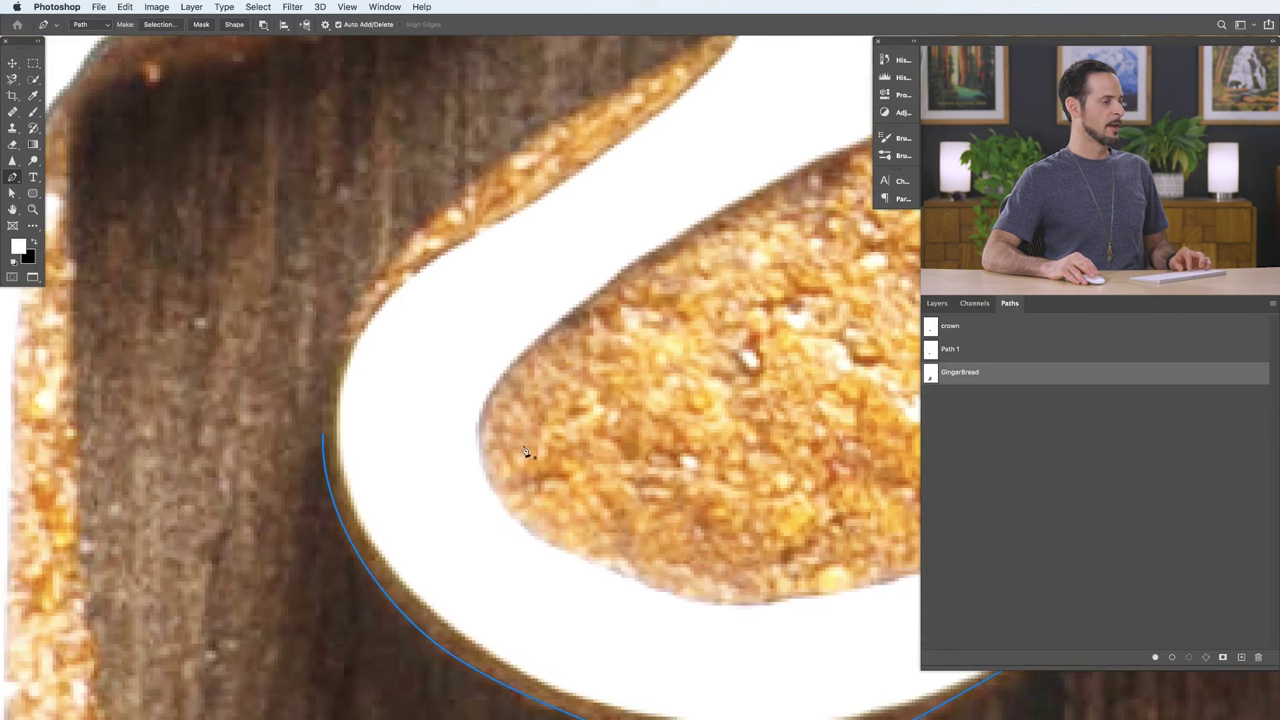
# Step: Continue the GingerBread path around the rounded tip of the second foot to the start of its upper edge
pyautogui.scroll(-5, 712, 442)
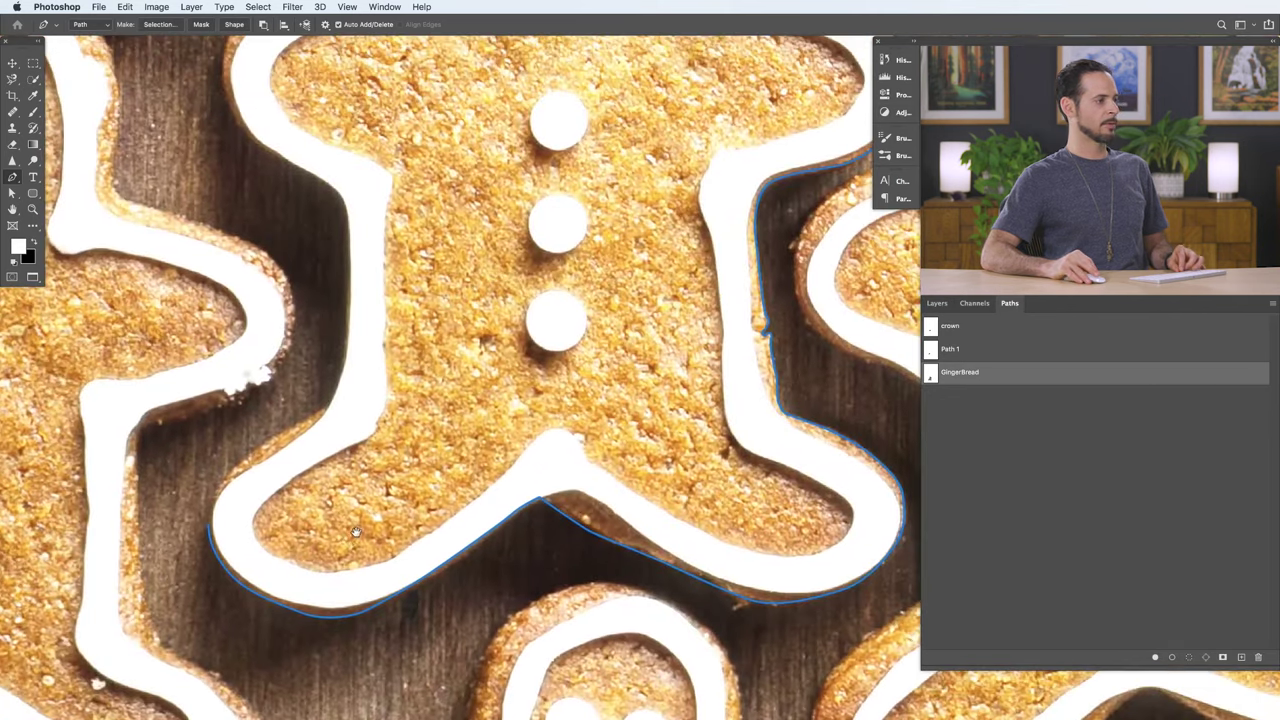
pyautogui.moveTo(356, 532); pyautogui.dragTo(511, 463)
pyautogui.moveTo(354, 486); pyautogui.dragTo(422, 442)
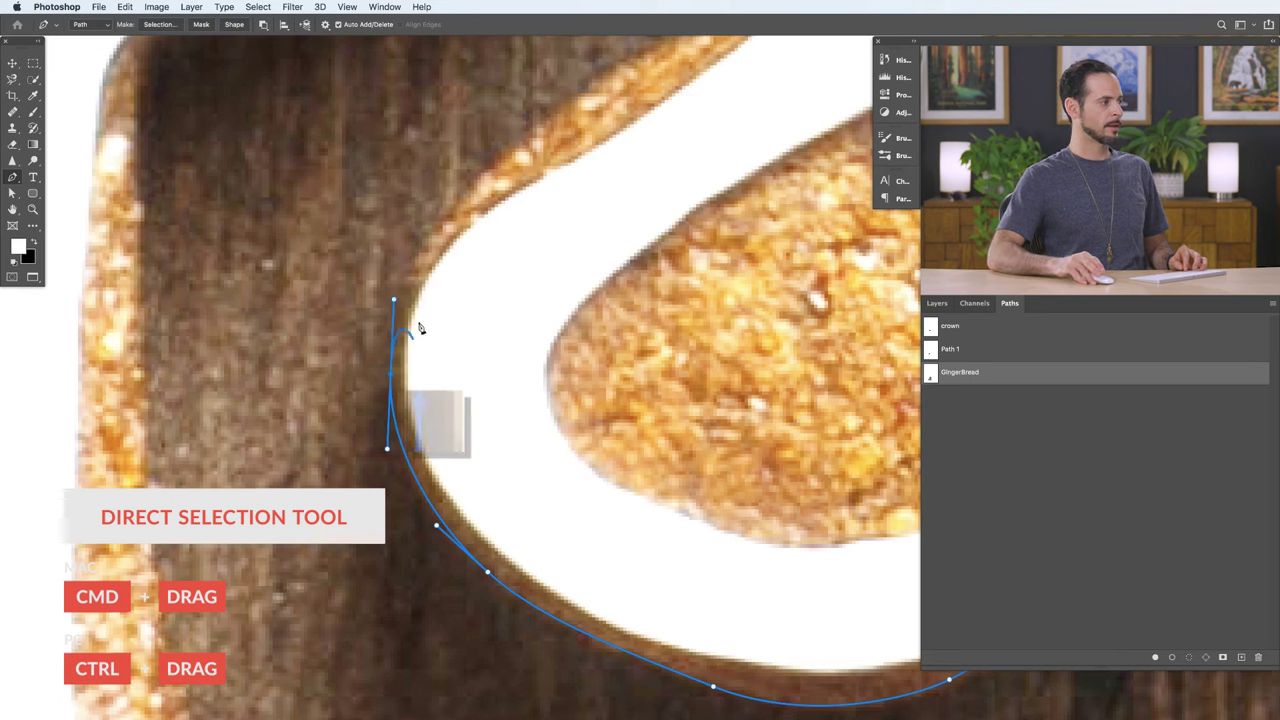
pyautogui.moveTo(465, 200); pyautogui.dragTo(495, 181)
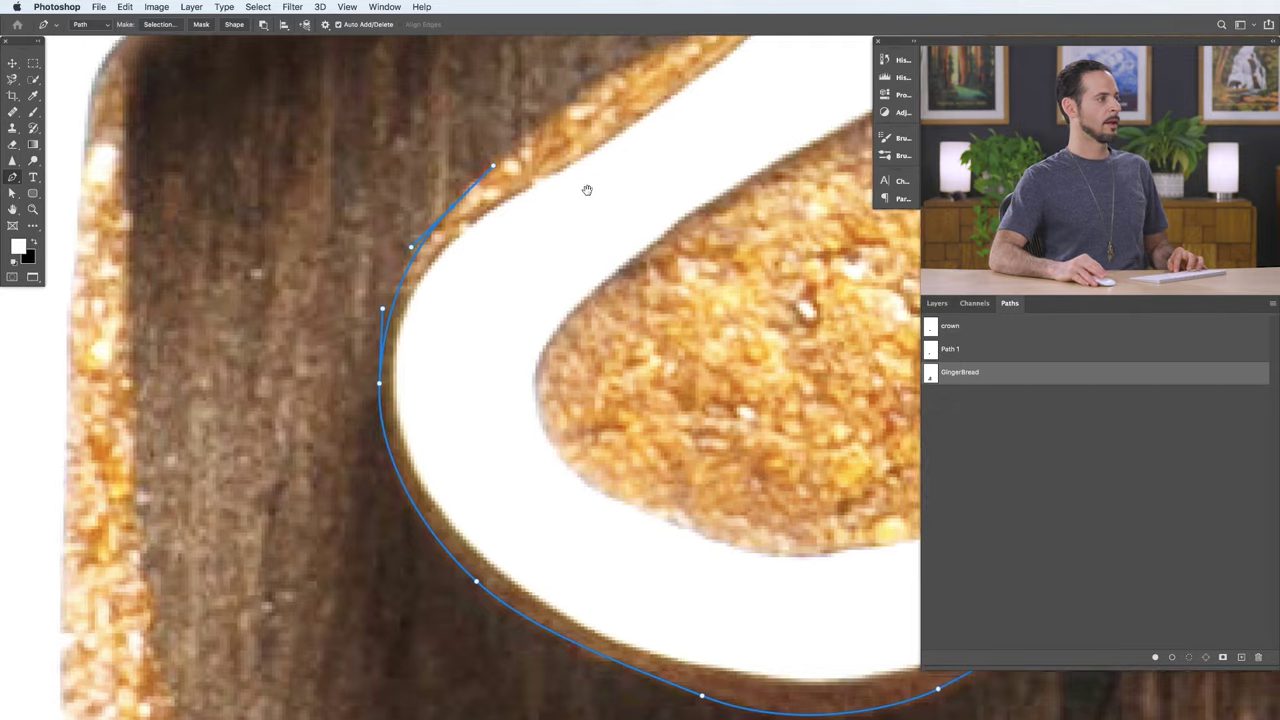
# Step: Refine the anchor and direction handles beneath the second foot so the curve follows the cookie's edge
pyautogui.moveTo(586, 191); pyautogui.dragTo(414, 151)
pyautogui.moveTo(423, 258); pyautogui.dragTo(426, 116)
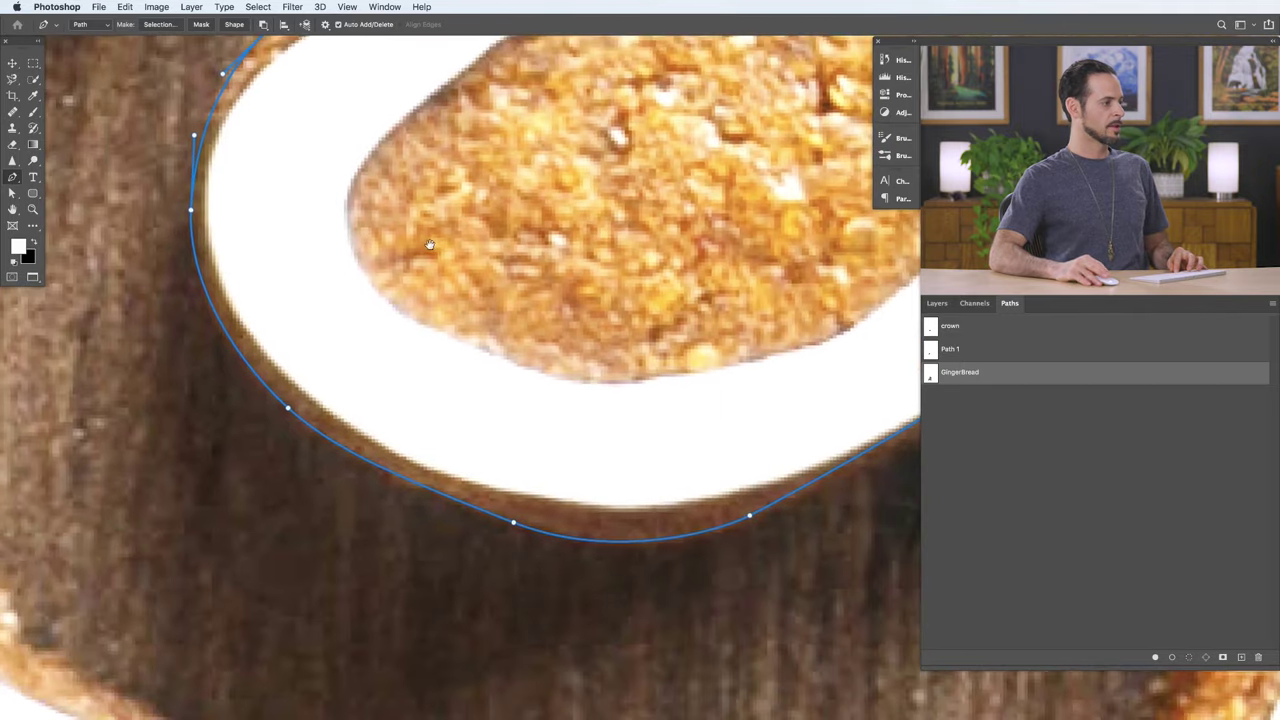
pyautogui.click(514, 527)
pyautogui.moveTo(418, 493); pyautogui.dragTo(411, 494)
pyautogui.moveTo(612, 551); pyautogui.dragTo(463, 570)
pyautogui.moveTo(681, 536); pyautogui.dragTo(516, 562)
pyautogui.moveTo(574, 519); pyautogui.dragTo(434, 571)
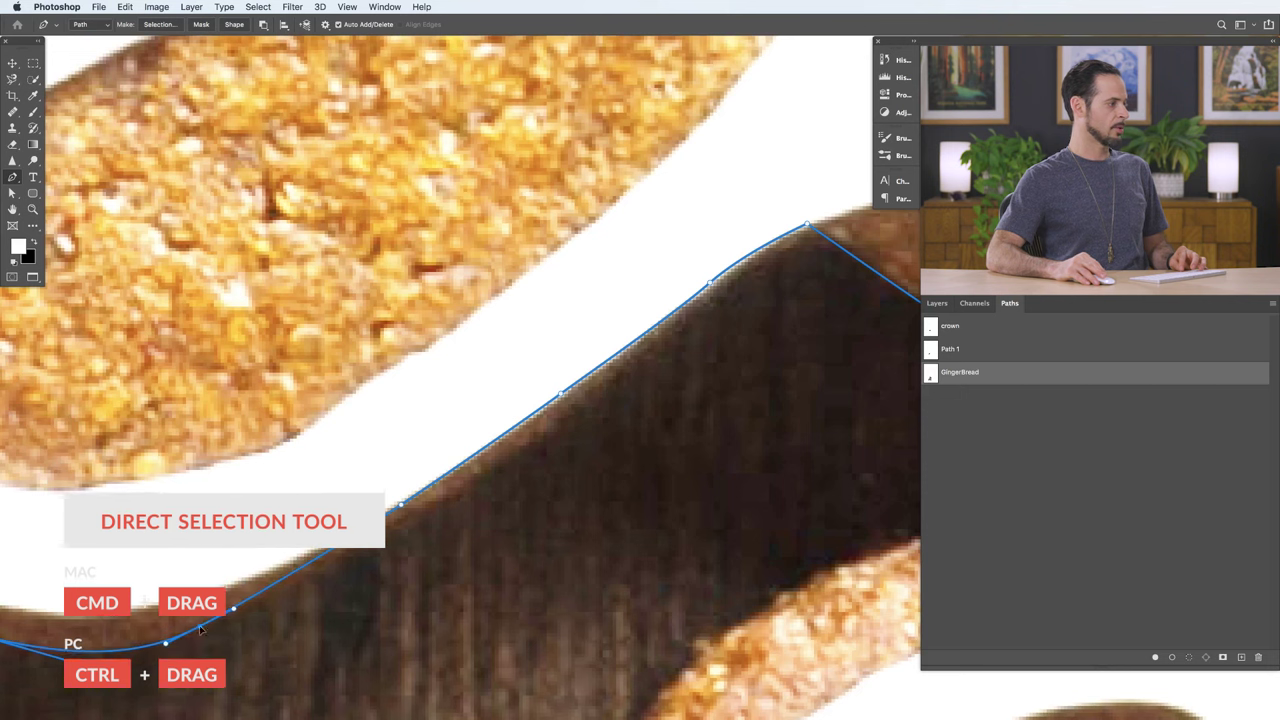
# Step: Move the anchors along the second leg's inner edge outward onto the cookie's edge and smooth their direction handles
pyautogui.moveTo(401, 506); pyautogui.dragTo(415, 520)
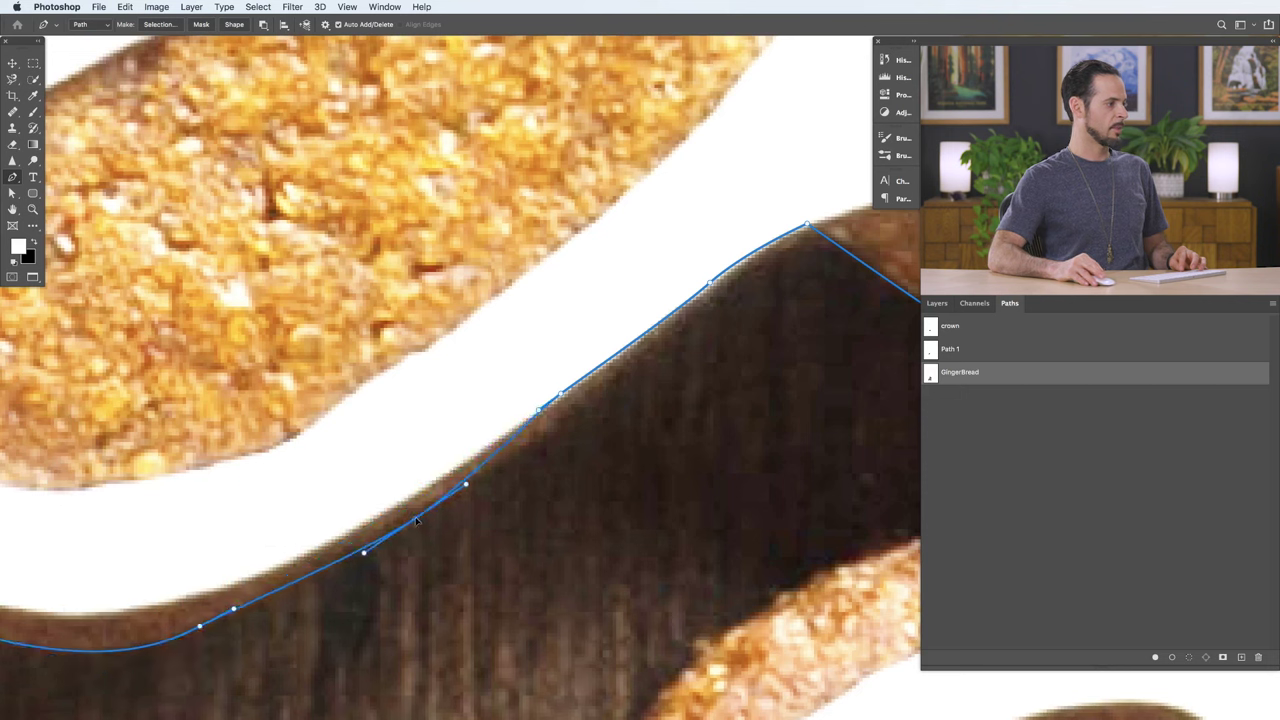
pyautogui.moveTo(562, 398); pyautogui.dragTo(578, 408)
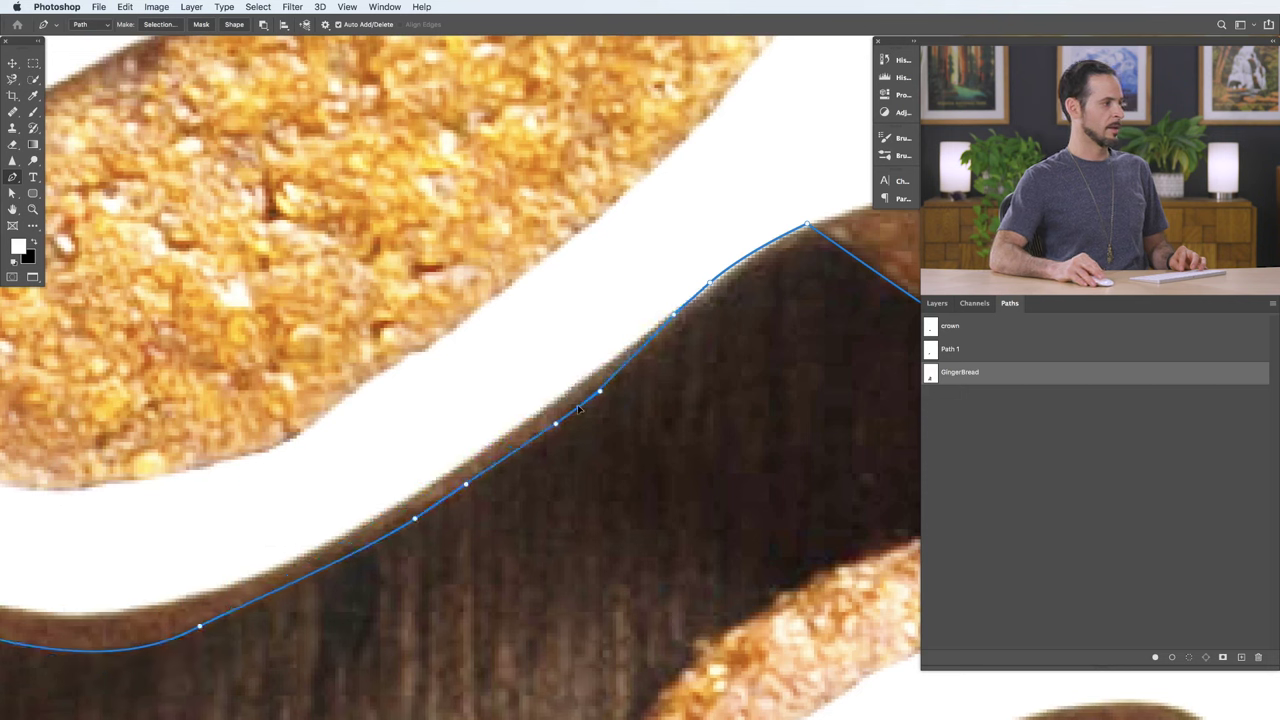
pyautogui.moveTo(717, 287); pyautogui.dragTo(758, 259)
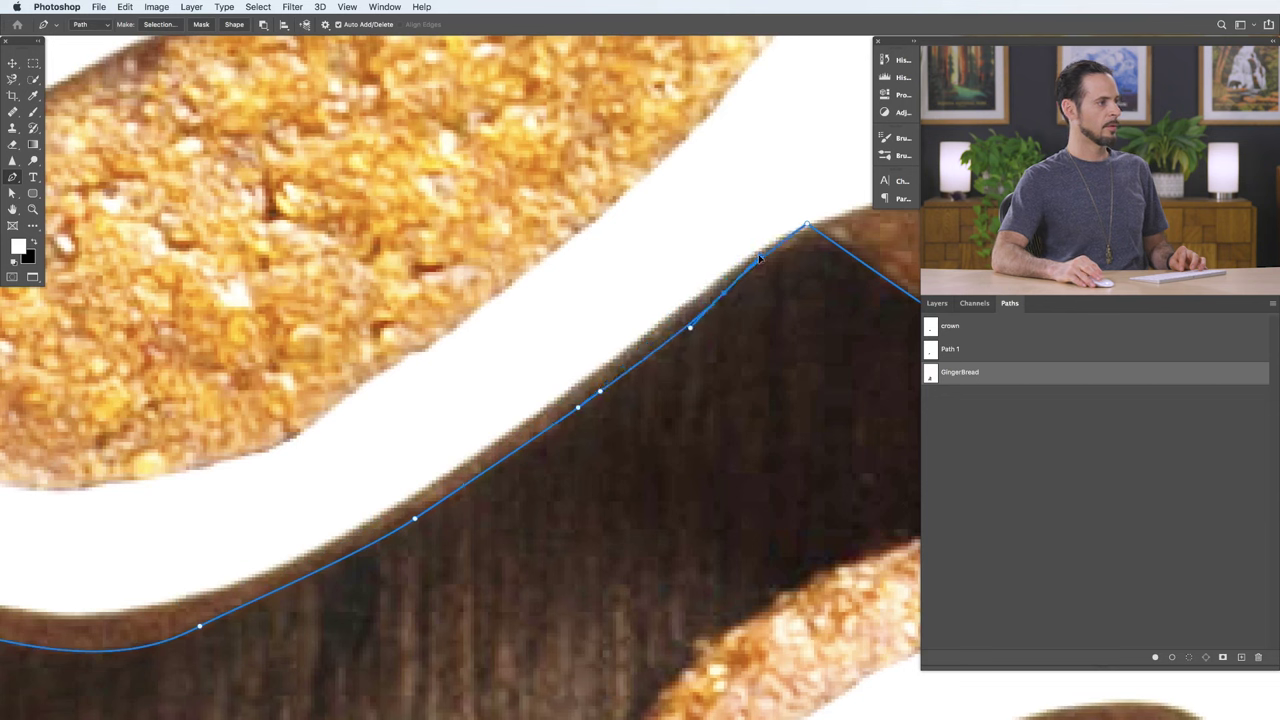
pyautogui.moveTo(690, 330); pyautogui.dragTo(683, 329)
pyautogui.moveTo(723, 297); pyautogui.dragTo(720, 293)
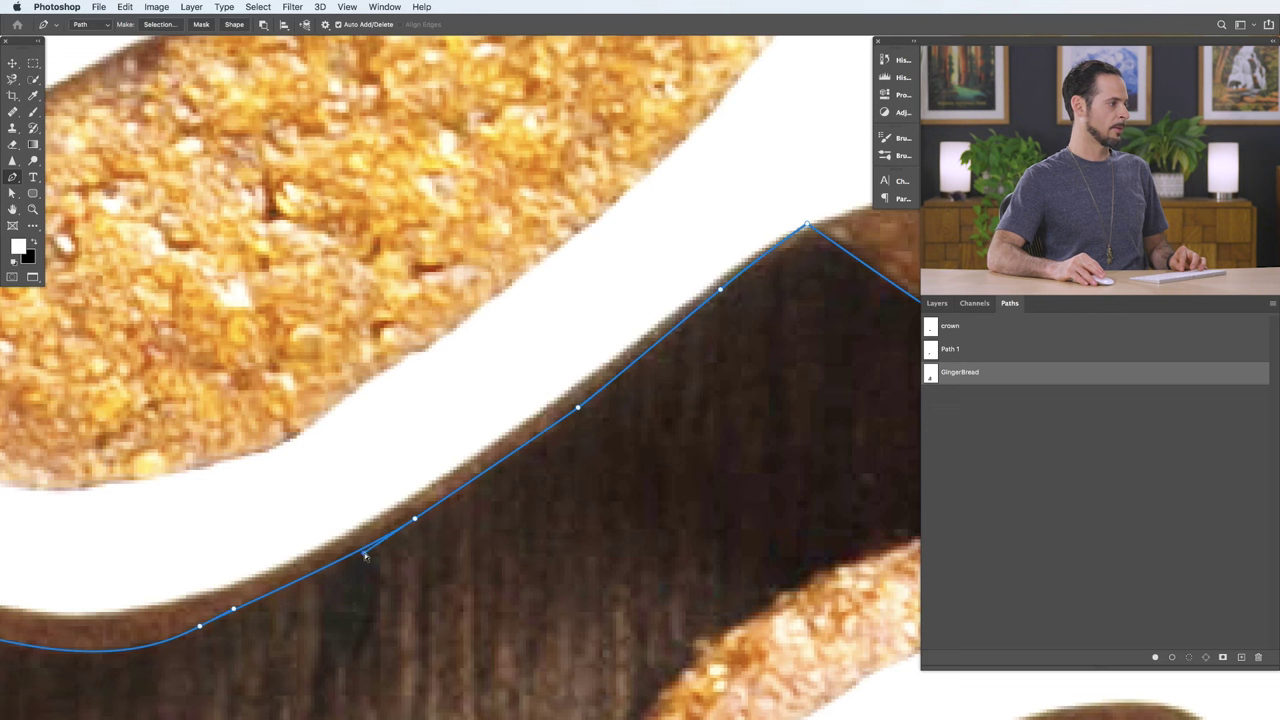
pyautogui.moveTo(237, 613); pyautogui.dragTo(245, 615)
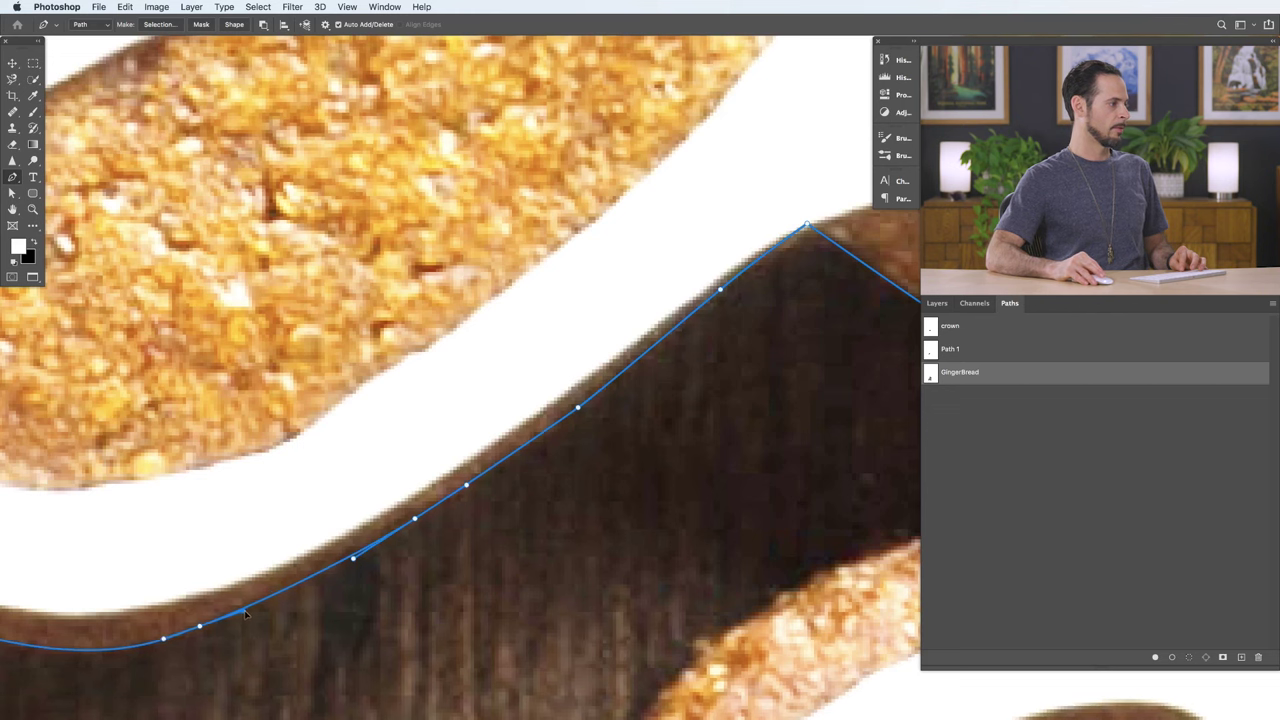
# Step: Resume the path at the foot and trace along its upper edge to a corner where the leg meets the body
pyautogui.press('space')
pyautogui.moveTo(177, 509); pyautogui.dragTo(419, 610)
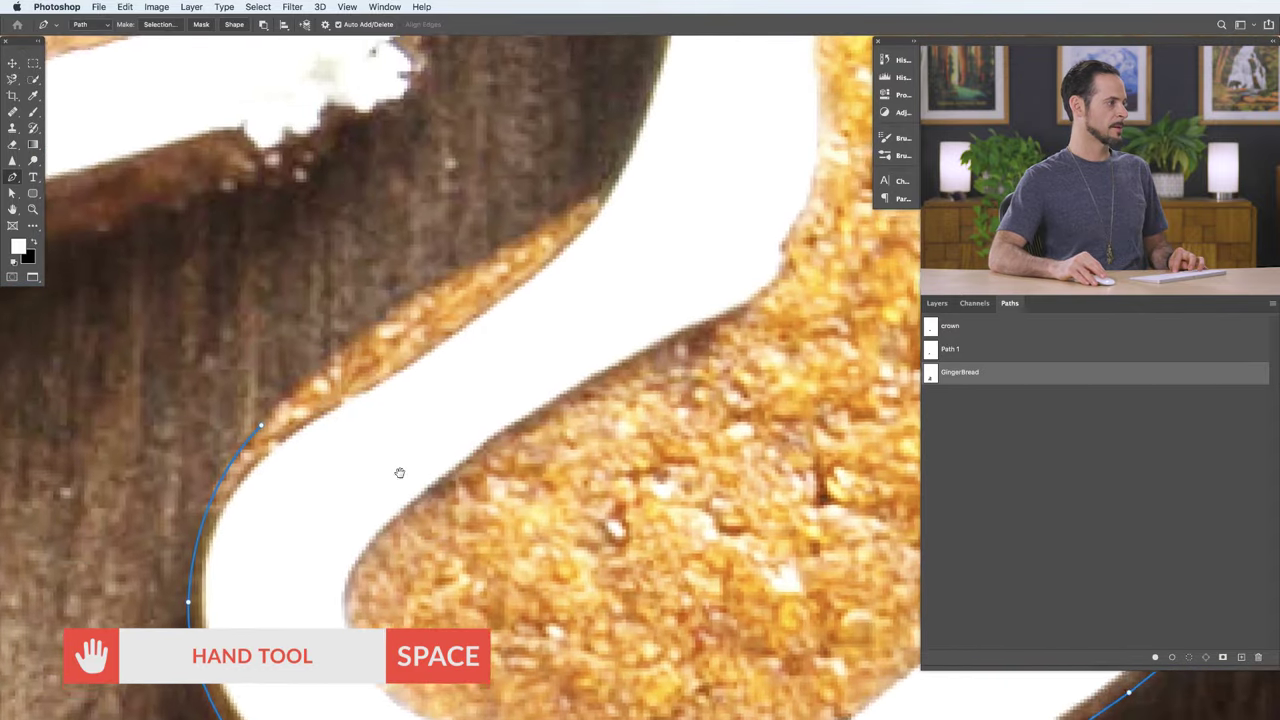
pyautogui.moveTo(403, 457); pyautogui.dragTo(363, 560)
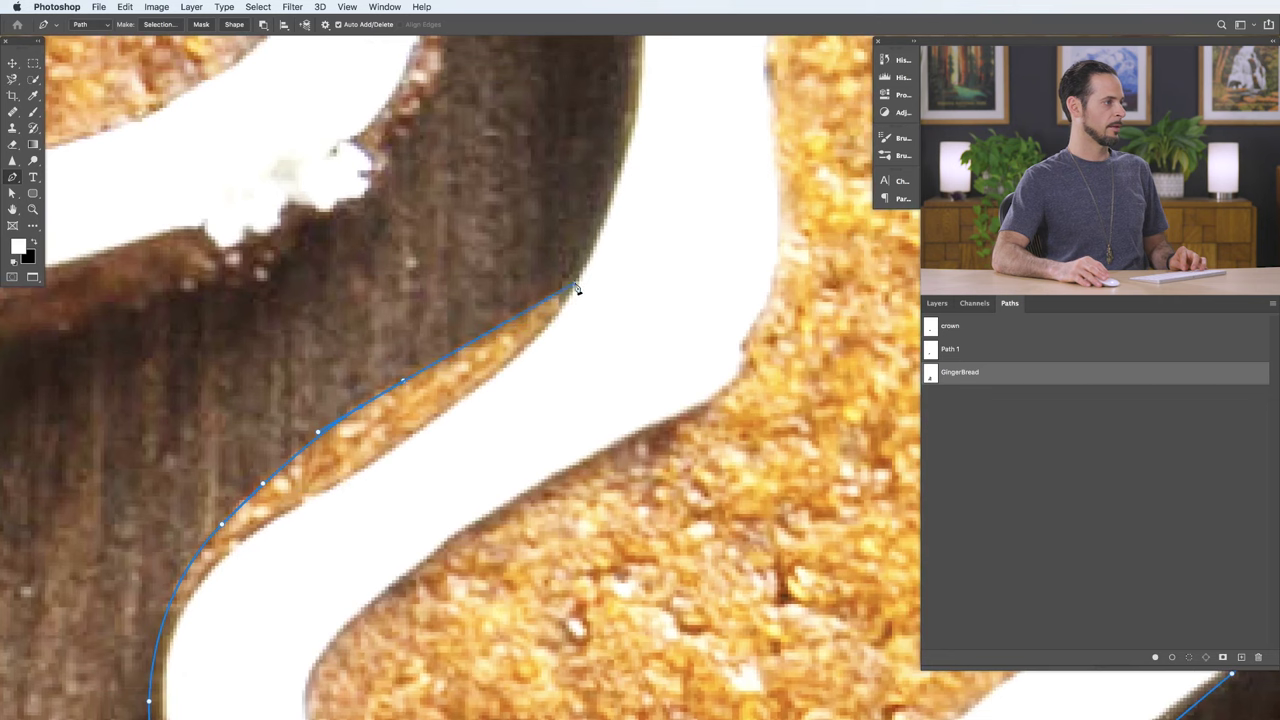
pyautogui.press('space')
pyautogui.moveTo(578, 287); pyautogui.dragTo(555, 550)
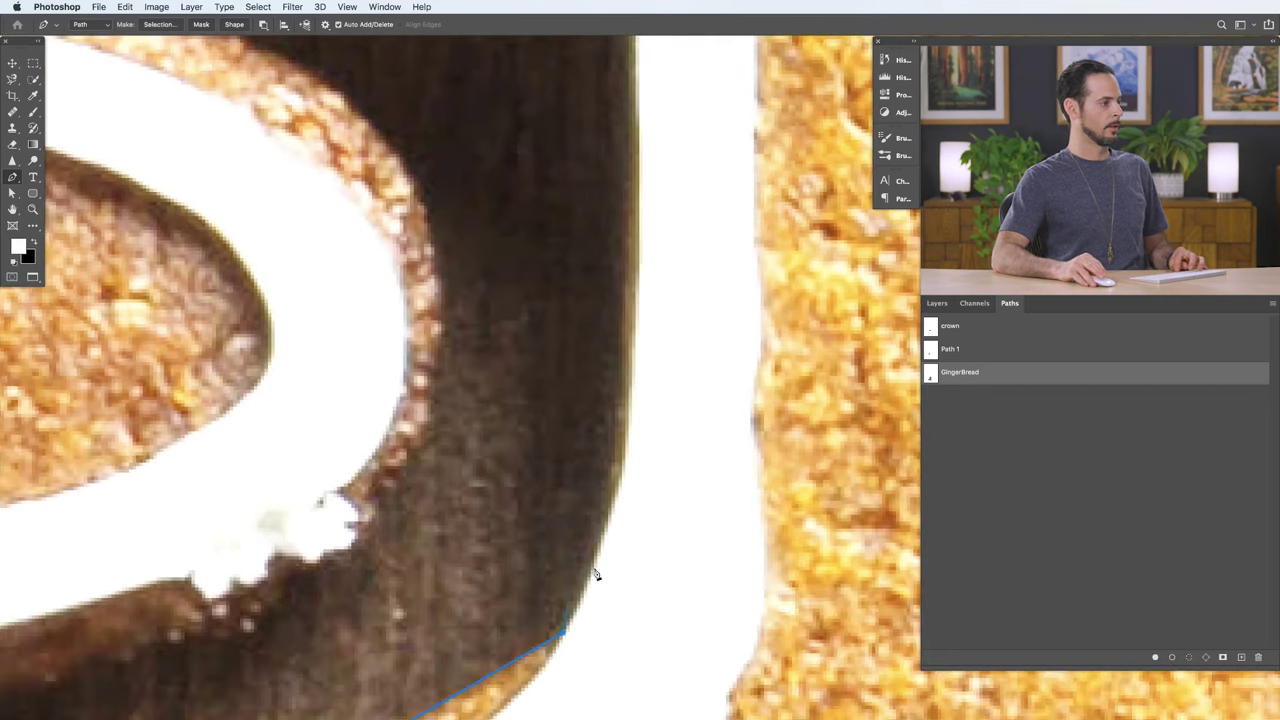
# Step: Trace the outline up the side of the body, around the armpit and onto the underside of the arm
pyautogui.moveTo(608, 507); pyautogui.dragTo(617, 508)
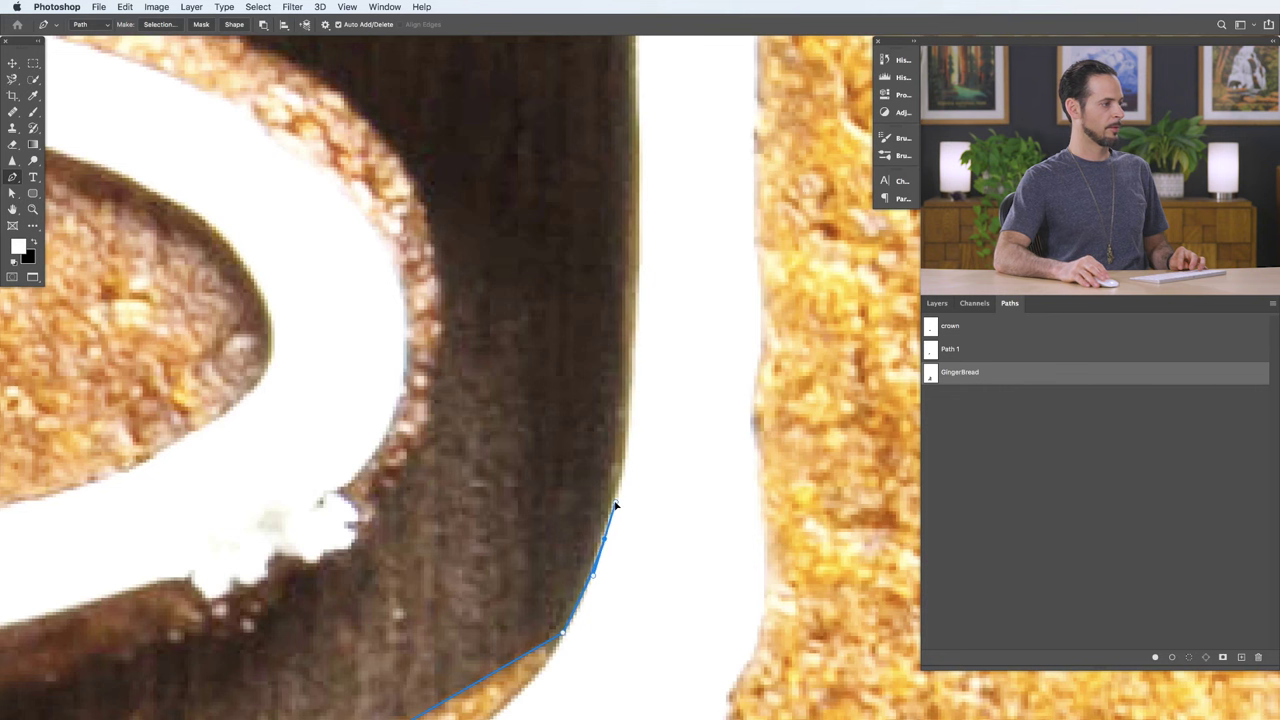
pyautogui.moveTo(632, 393); pyautogui.dragTo(633, 341)
pyautogui.moveTo(573, 407); pyautogui.dragTo(557, 664)
pyautogui.moveTo(622, 372); pyautogui.dragTo(600, 575)
pyautogui.moveTo(602, 424); pyautogui.dragTo(590, 395)
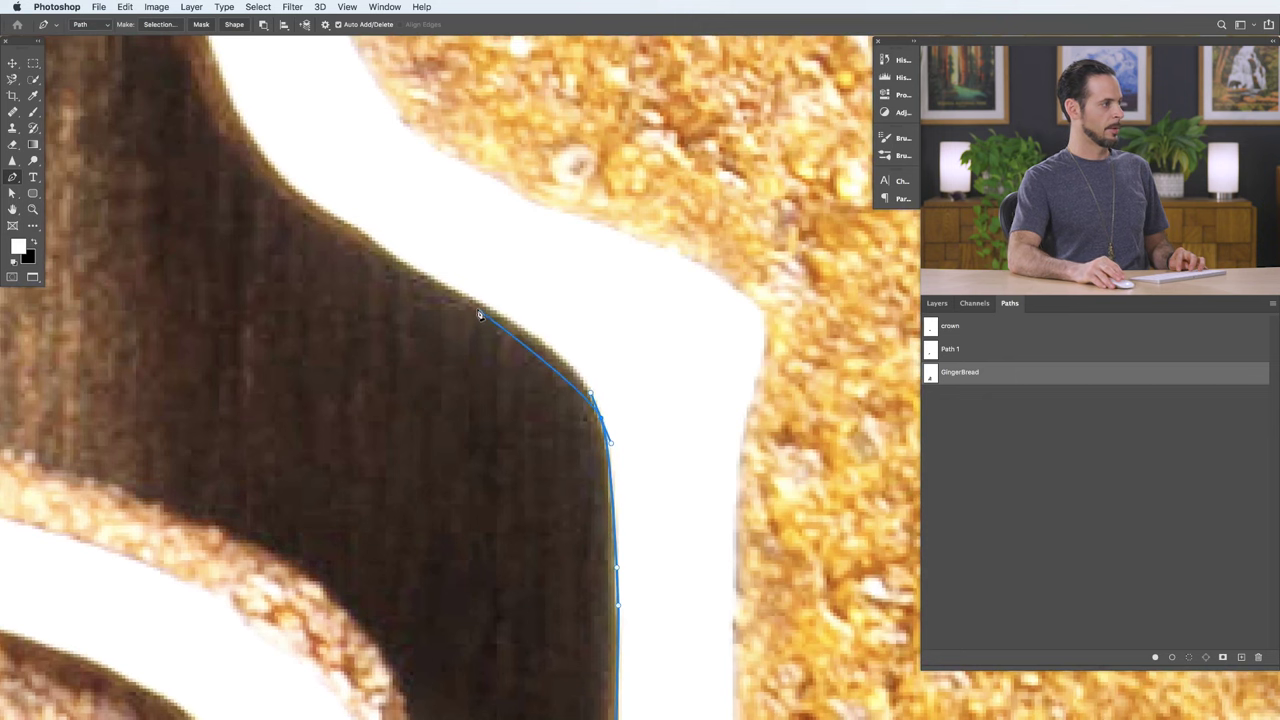
pyautogui.moveTo(474, 308); pyautogui.dragTo(438, 291)
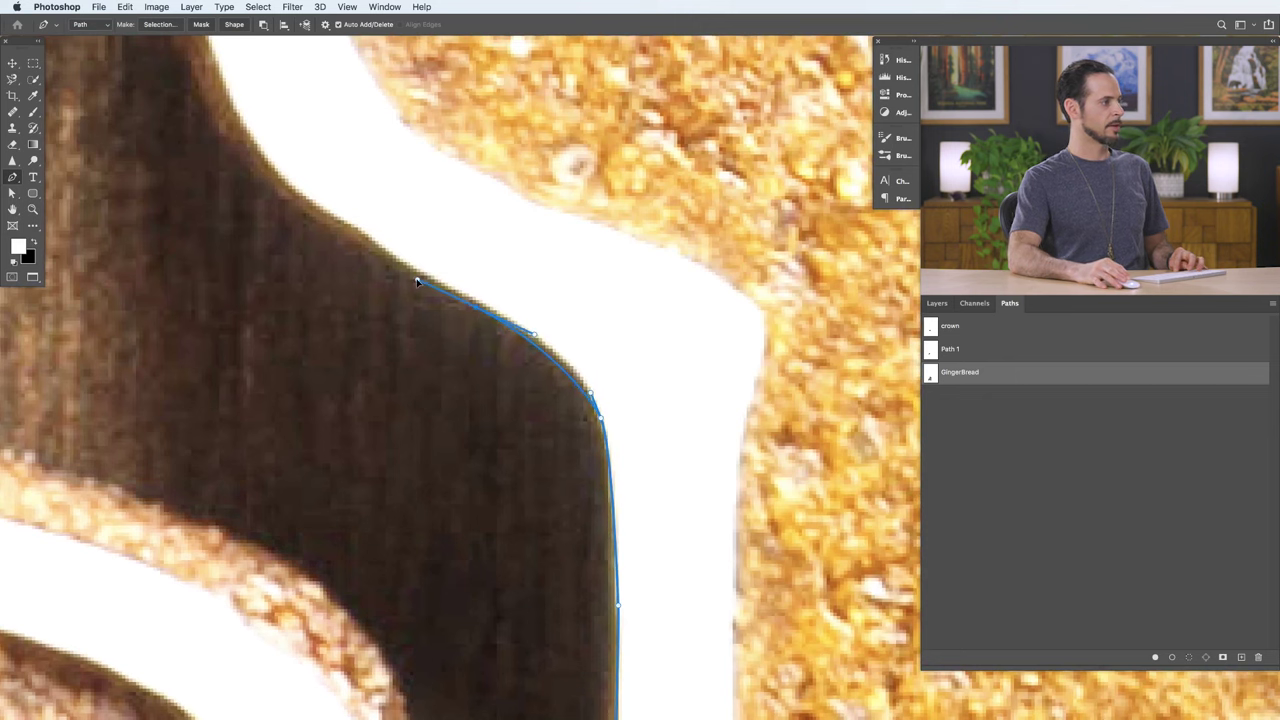
# Step: Trace the outline along the arm's underside and around its rounded end onto the upper edge
pyautogui.moveTo(331, 191); pyautogui.dragTo(420, 360)
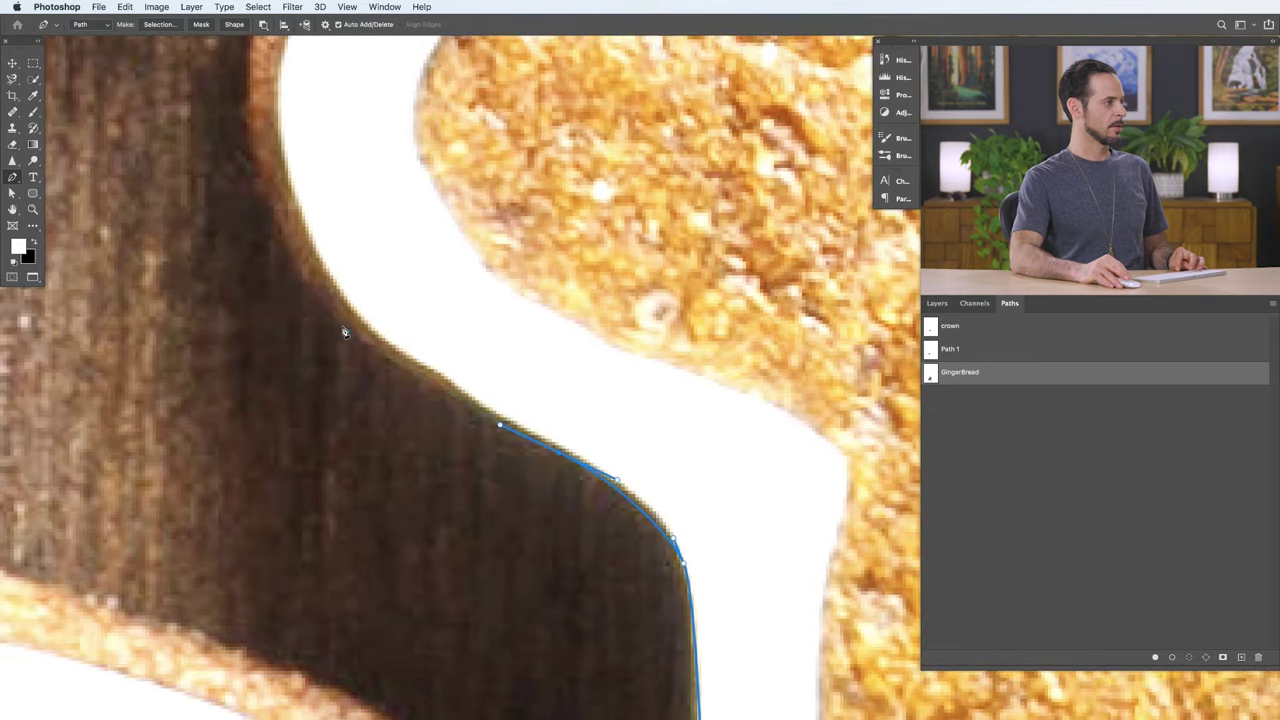
pyautogui.moveTo(344, 332); pyautogui.dragTo(373, 523)
pyautogui.moveTo(326, 268); pyautogui.dragTo(331, 212)
pyautogui.moveTo(320, 342); pyautogui.dragTo(216, 513)
pyautogui.moveTo(422, 205); pyautogui.dragTo(546, 151)
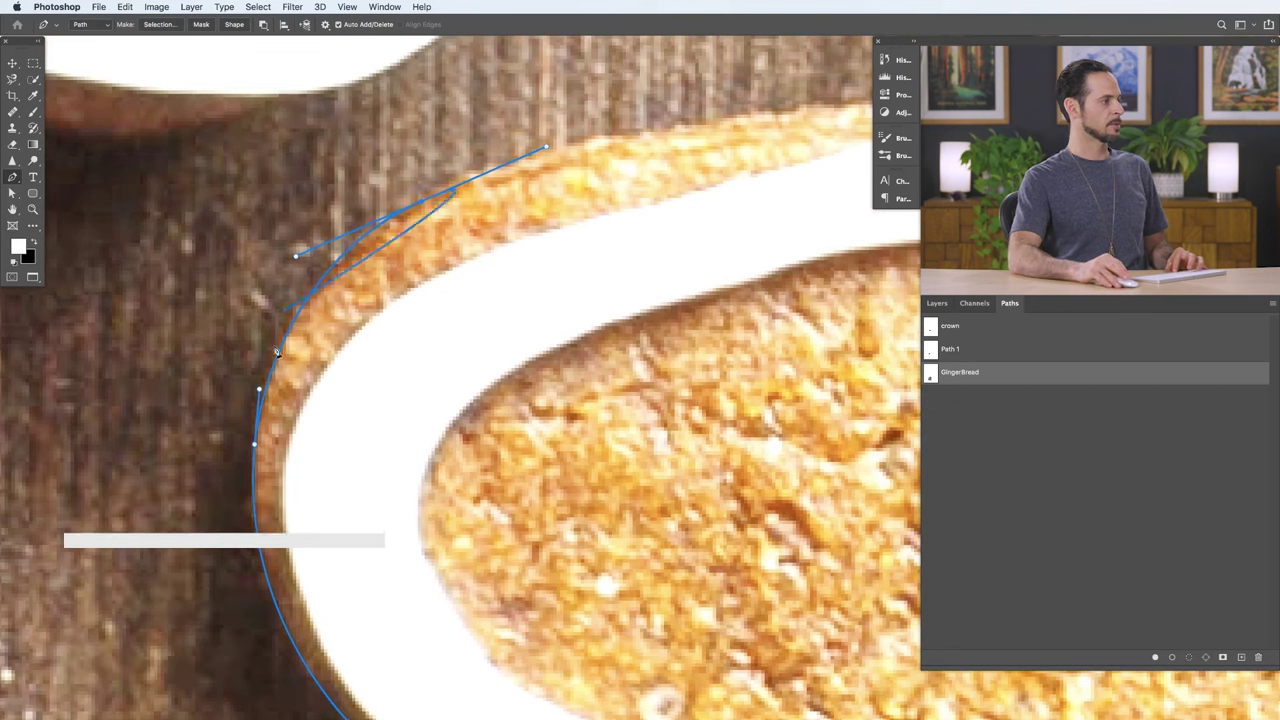
# Step: Trace the outline along the arm's upper edge to the neck, repositioning the anchor to fit the curve
pyautogui.scroll(-3, 268, 290)
pyautogui.moveTo(429, 312); pyautogui.dragTo(220, 591)
pyautogui.moveTo(461, 342); pyautogui.dragTo(561, 329)
pyautogui.moveTo(463, 344); pyautogui.dragTo(452, 341)
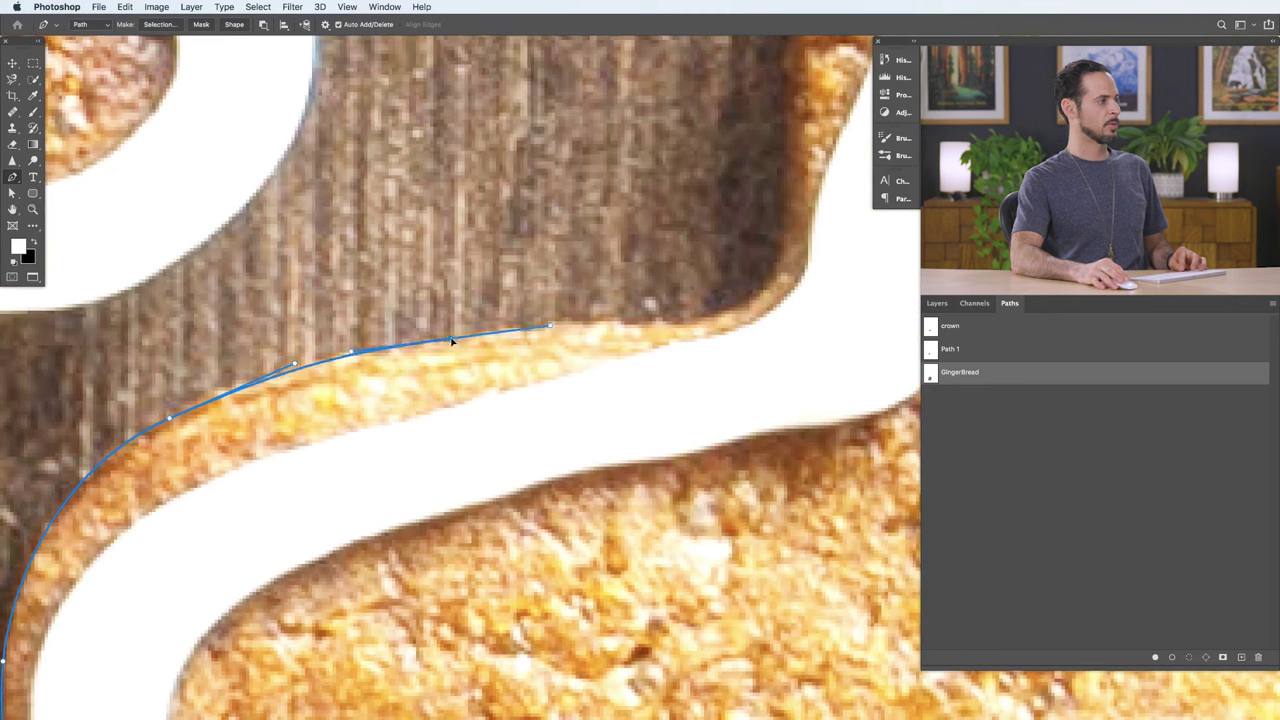
pyautogui.moveTo(697, 323); pyautogui.dragTo(718, 319)
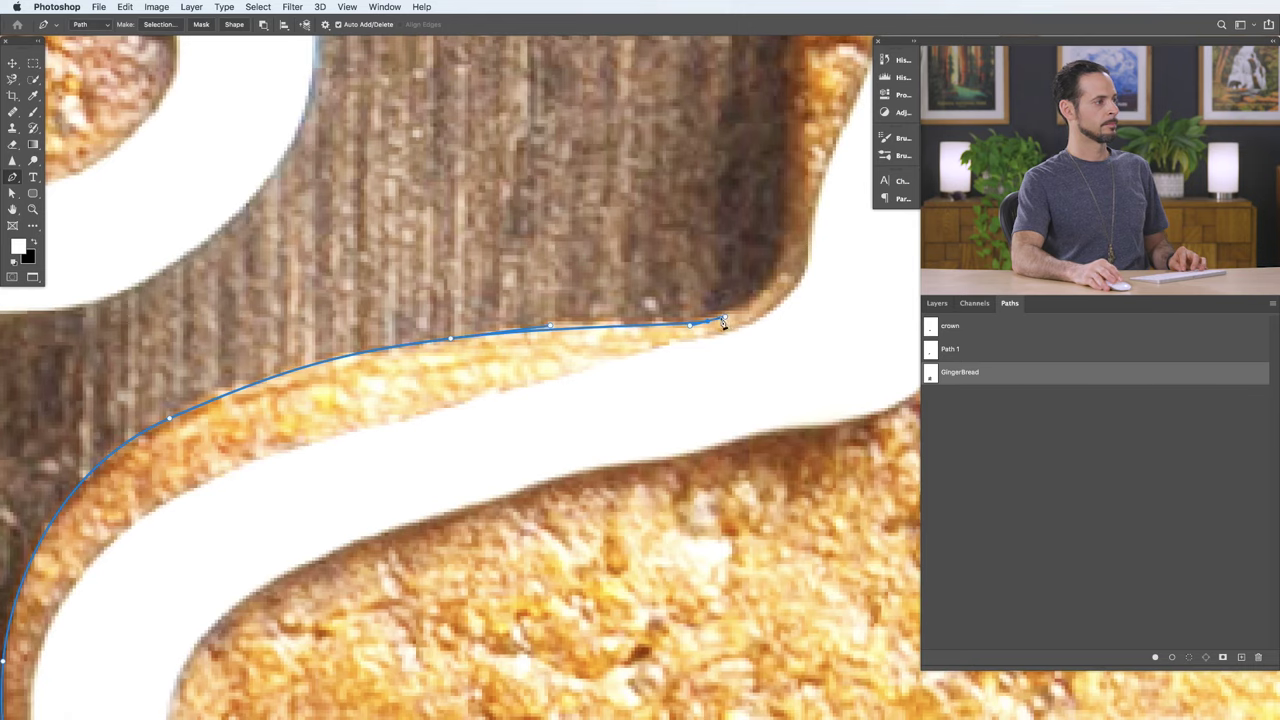
# Step: Trace the outline around the neck and up the side of the head, adjusting the direction handle to fit
pyautogui.moveTo(728, 314); pyautogui.dragTo(589, 415)
pyautogui.moveTo(645, 316); pyautogui.dragTo(476, 513)
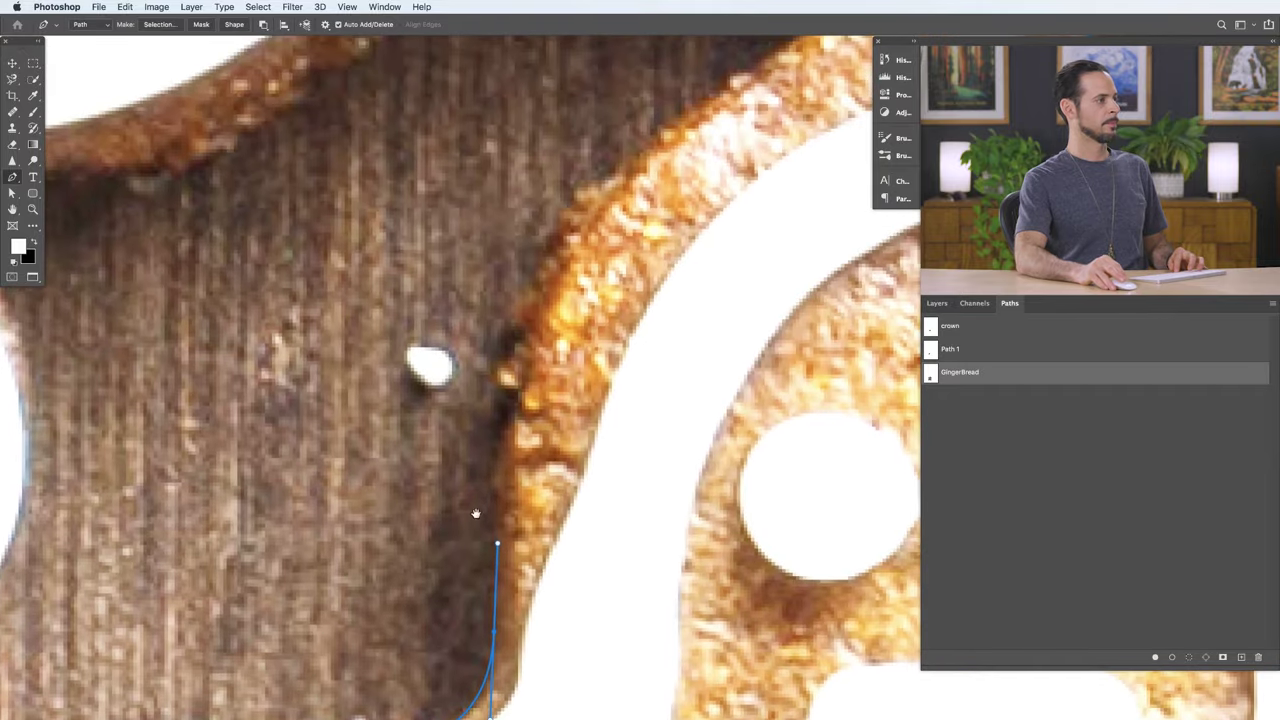
pyautogui.moveTo(593, 395); pyautogui.dragTo(303, 506)
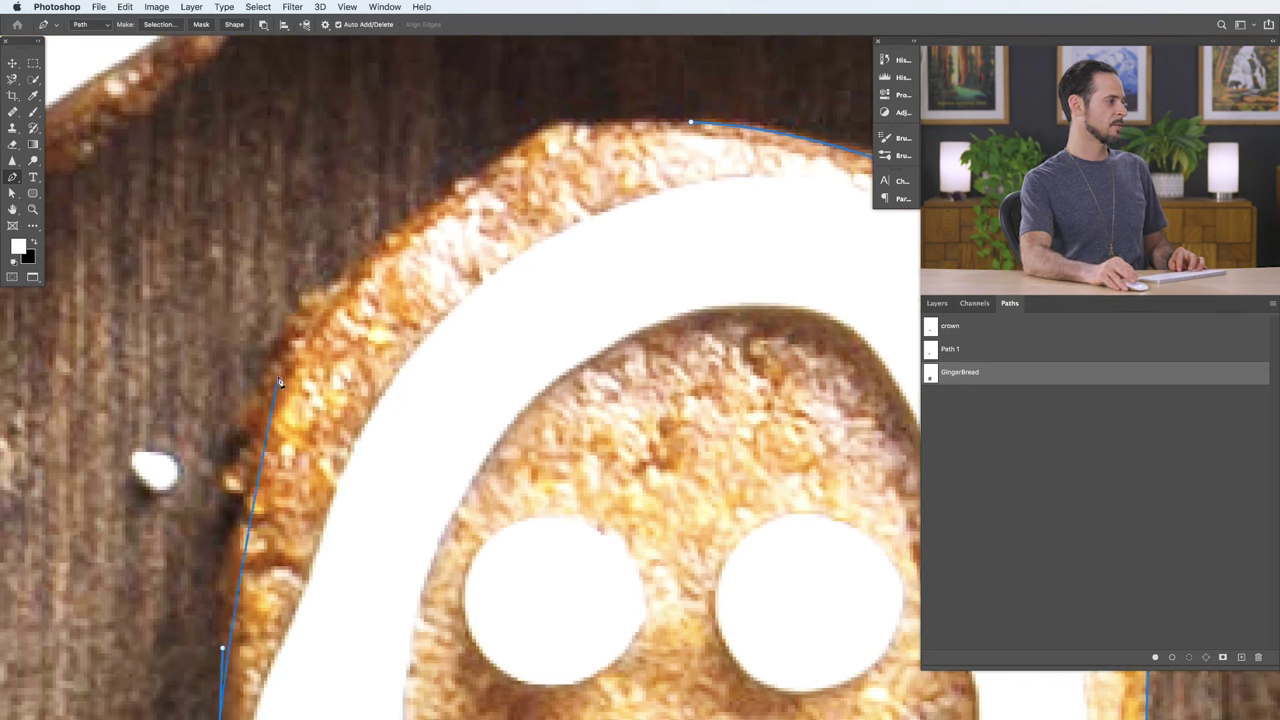
pyautogui.moveTo(297, 340); pyautogui.dragTo(325, 305)
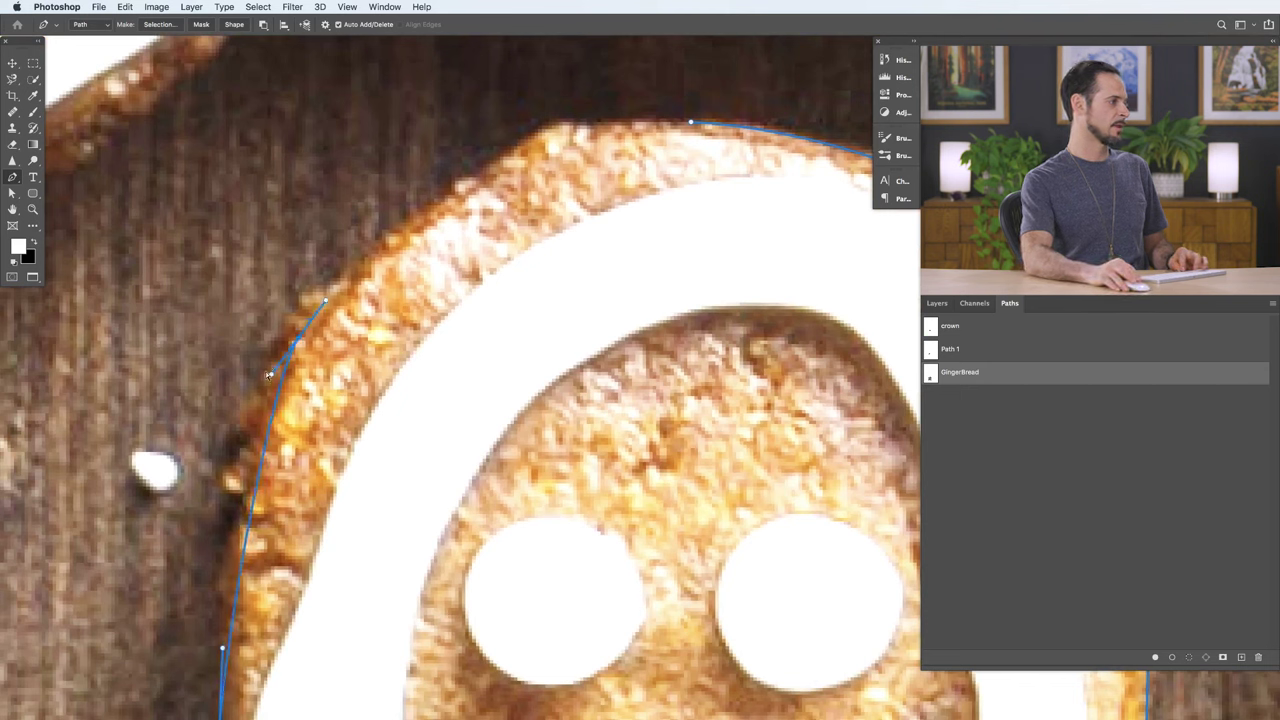
pyautogui.moveTo(274, 375); pyautogui.dragTo(220, 477)
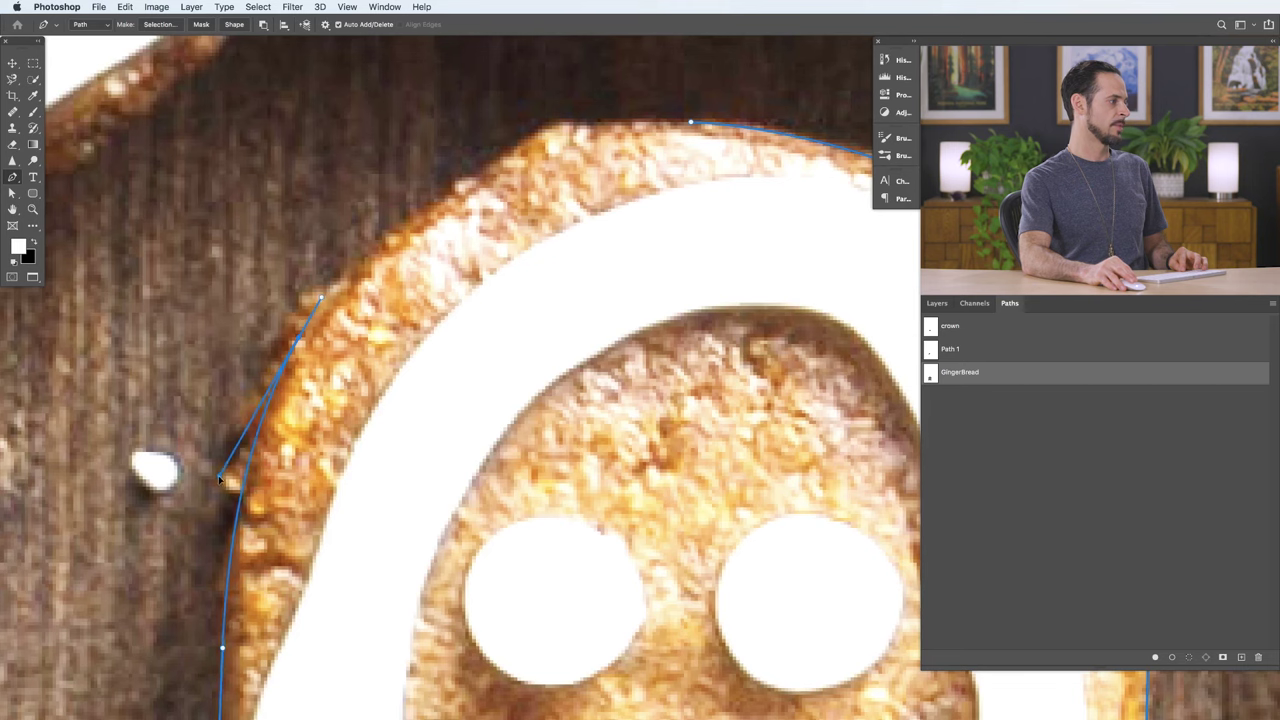
# Step: Close the path at its starting anchor on top of the head and fit the final curve with its direction handles
pyautogui.moveTo(431, 260); pyautogui.dragTo(369, 308)
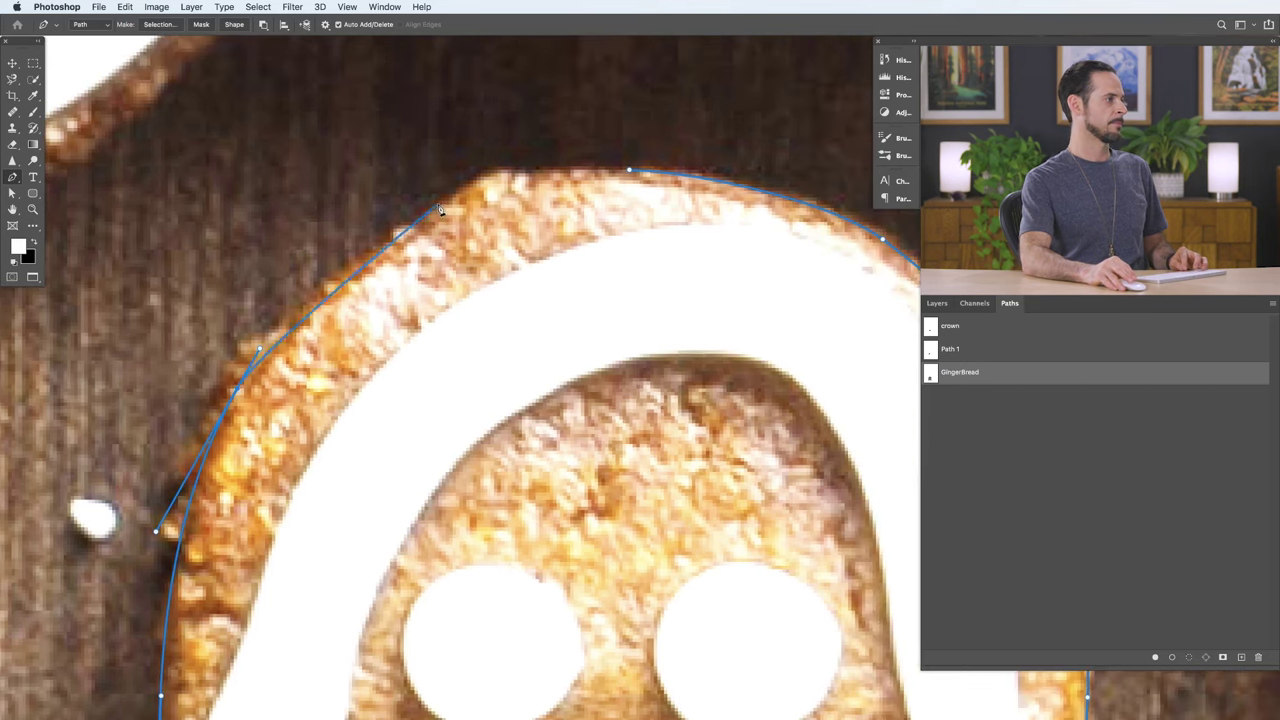
pyautogui.click(630, 172)
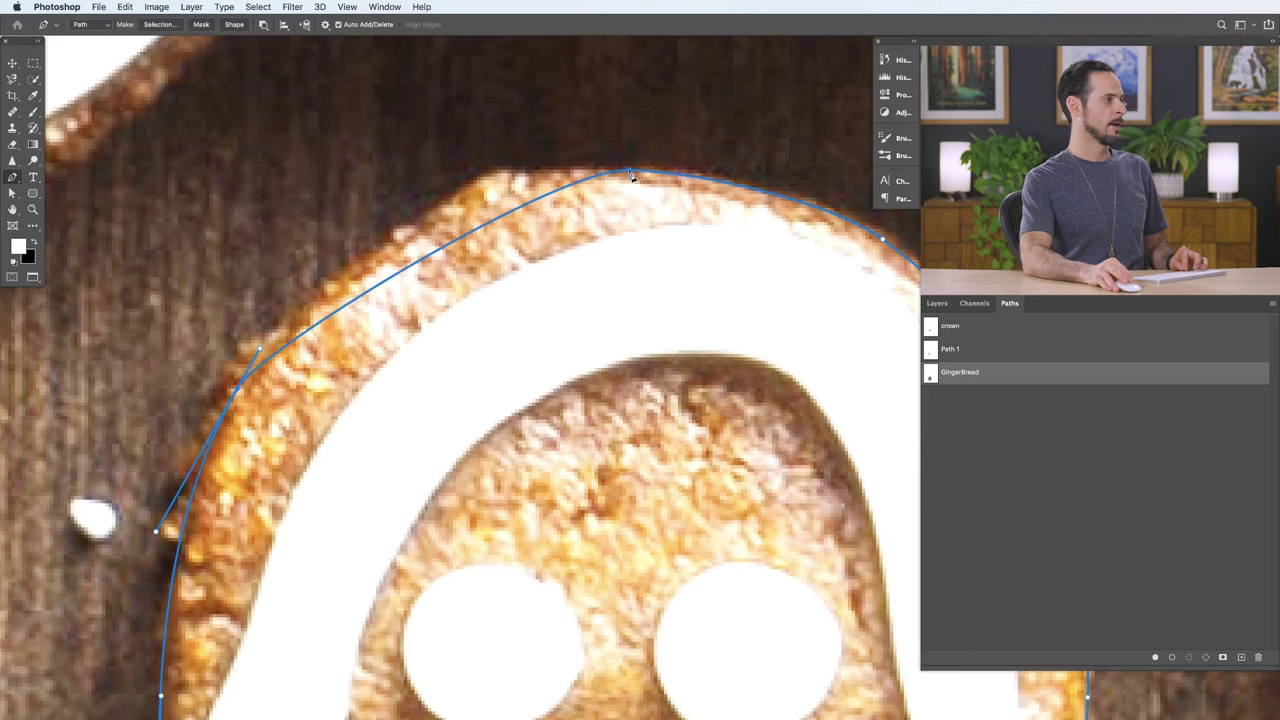
pyautogui.moveTo(630, 172); pyautogui.dragTo(840, 181)
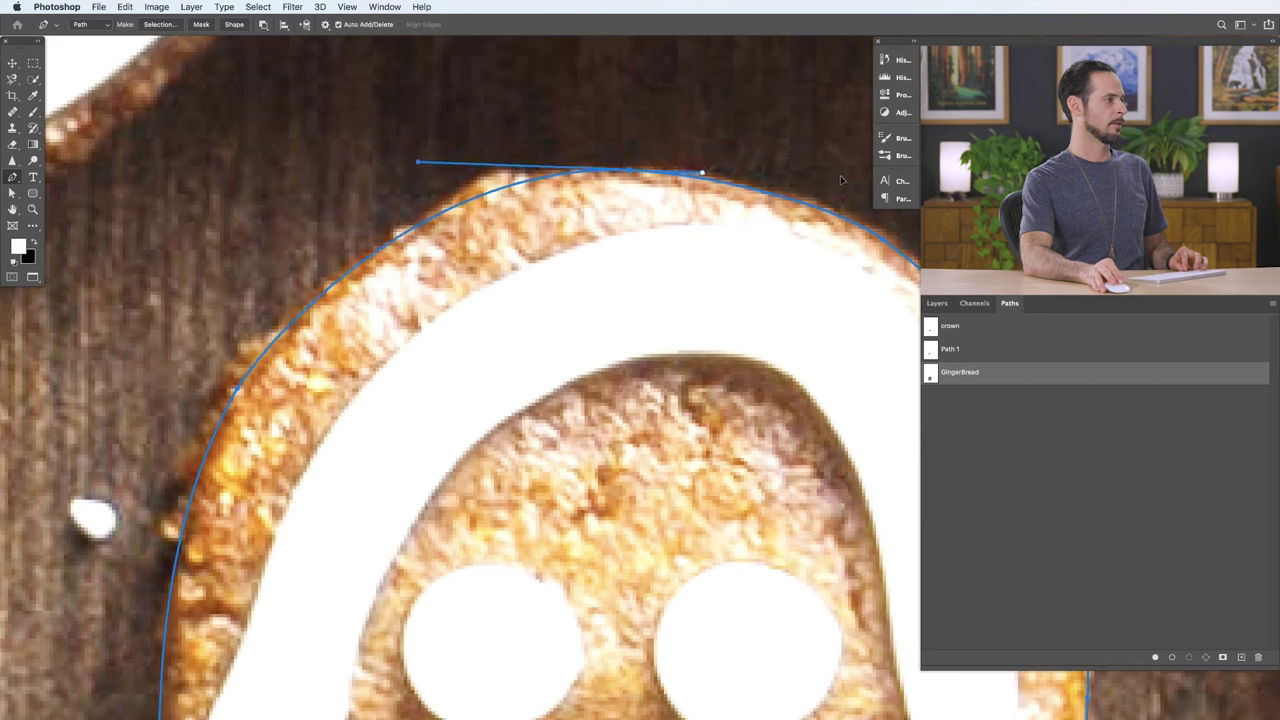
pyautogui.press('Return')
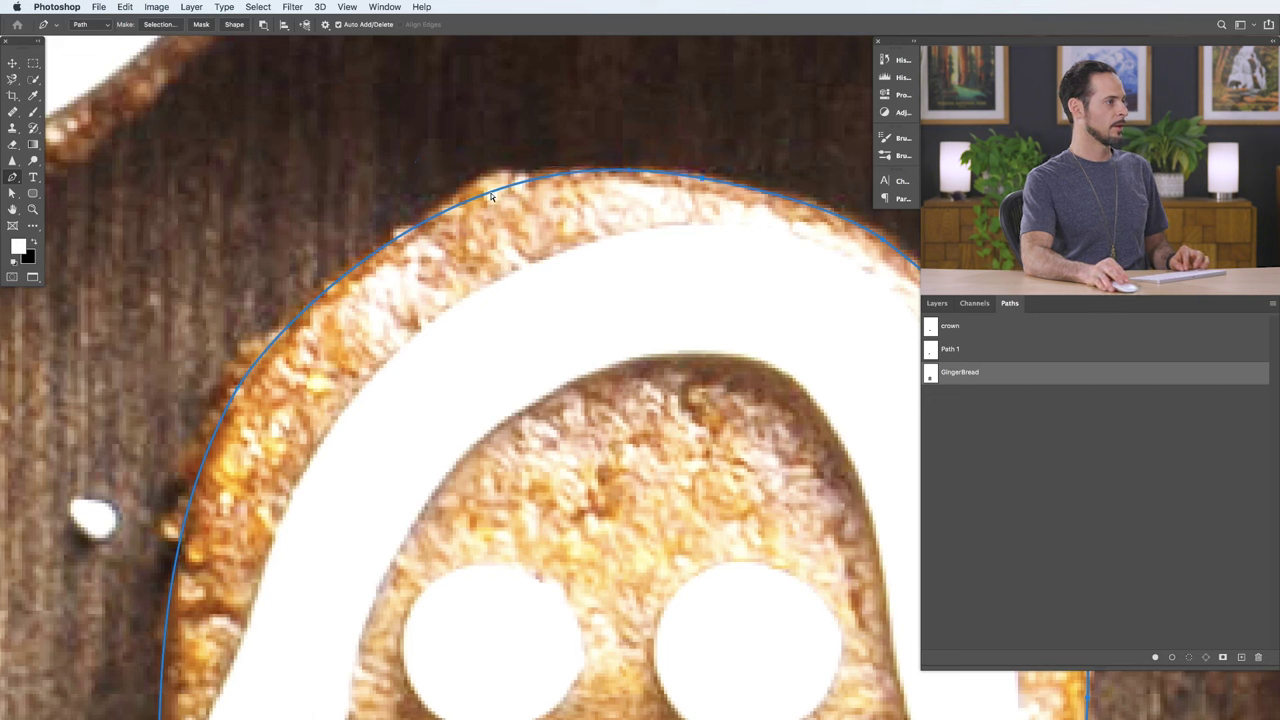
pyautogui.moveTo(420, 165)
pyautogui.mouseDown()
pyautogui.moveTo(396, 163)
pyautogui.moveTo(411, 167)
pyautogui.mouseUp()
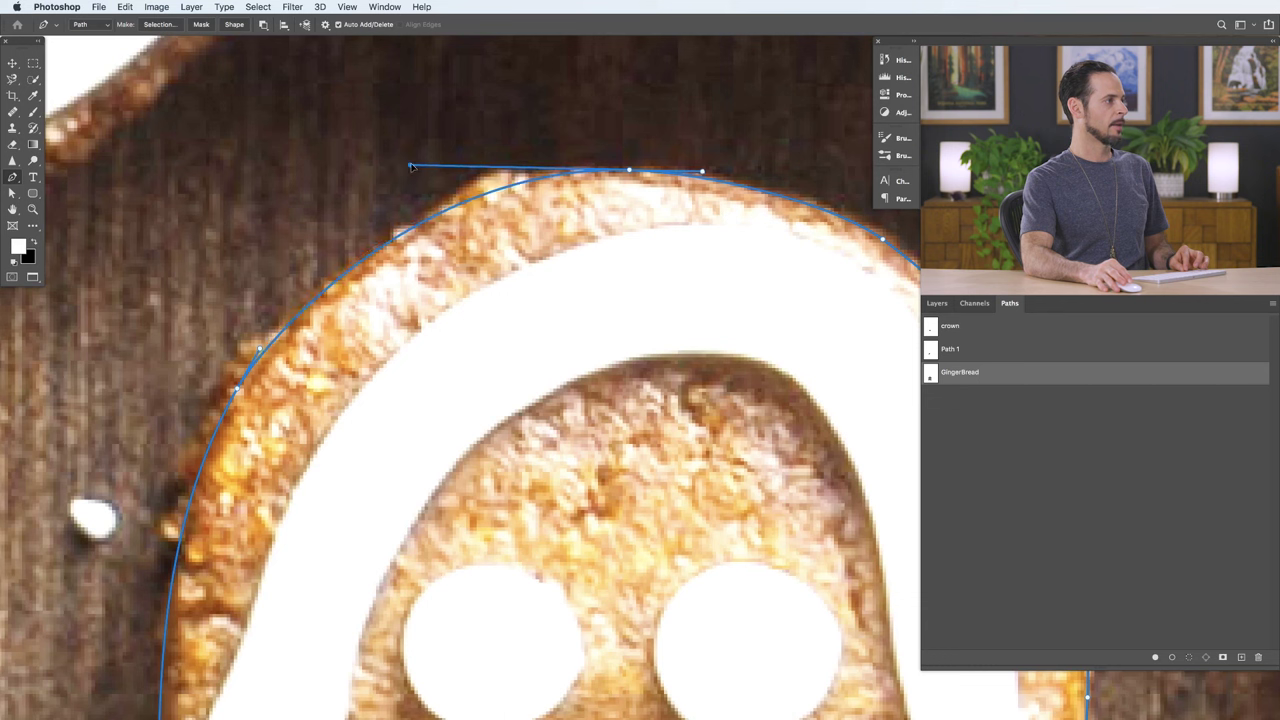
# Step: Try fitting the head's upper edge with an added anchor and independently adjusted direction handles, and step back to the previous curve
pyautogui.click(491, 177)
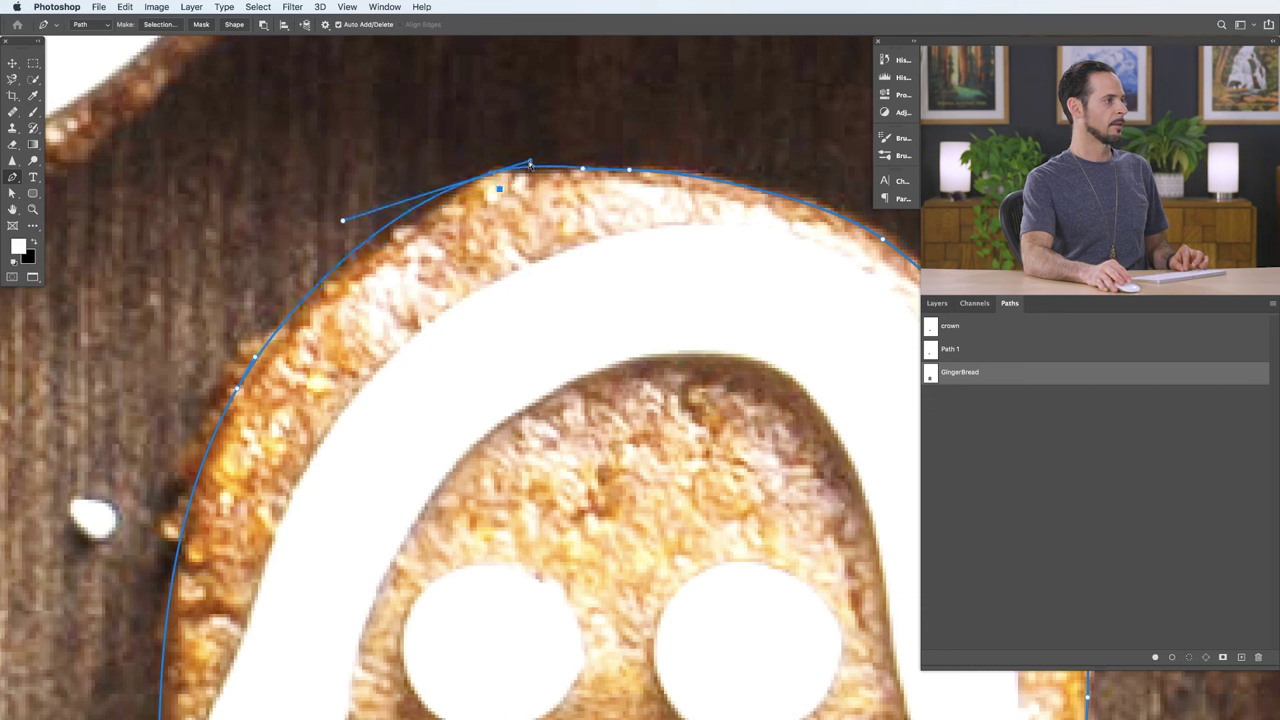
pyautogui.keyDown('alt'); pyautogui.moveTo(530, 163); pyautogui.dragTo(530, 172); pyautogui.keyUp('alt')
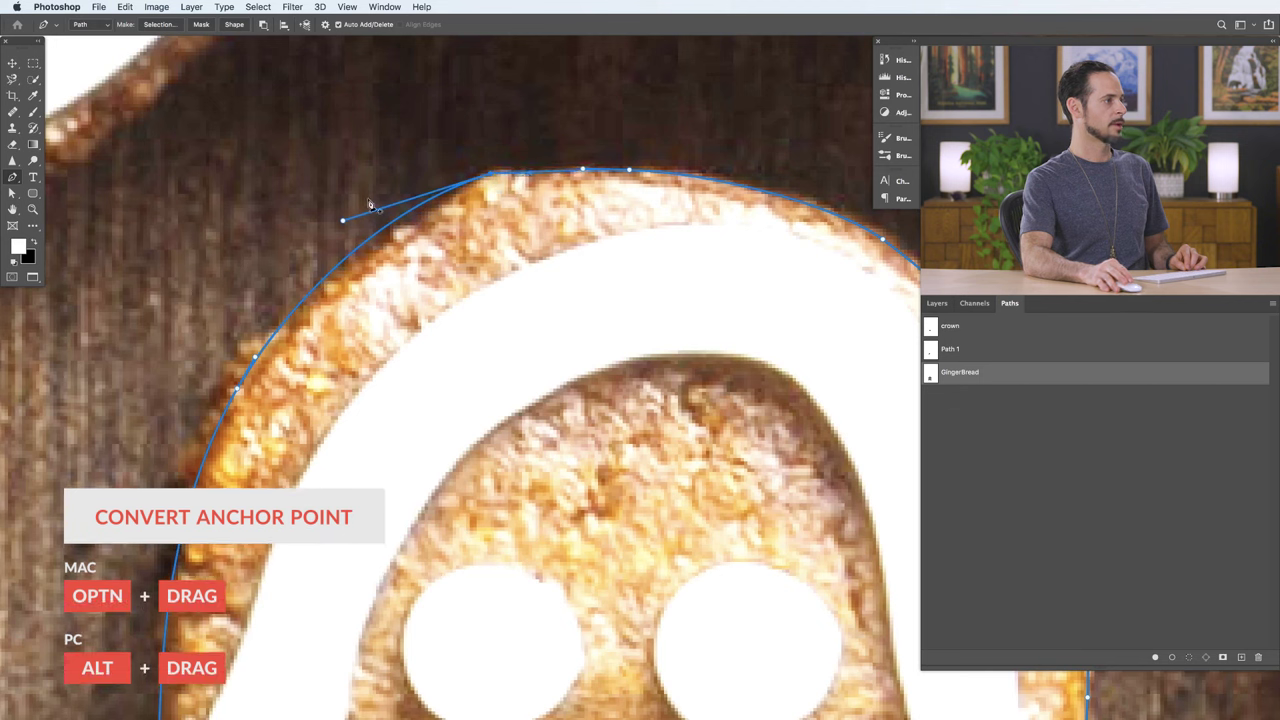
pyautogui.moveTo(343, 220); pyautogui.dragTo(362, 240)
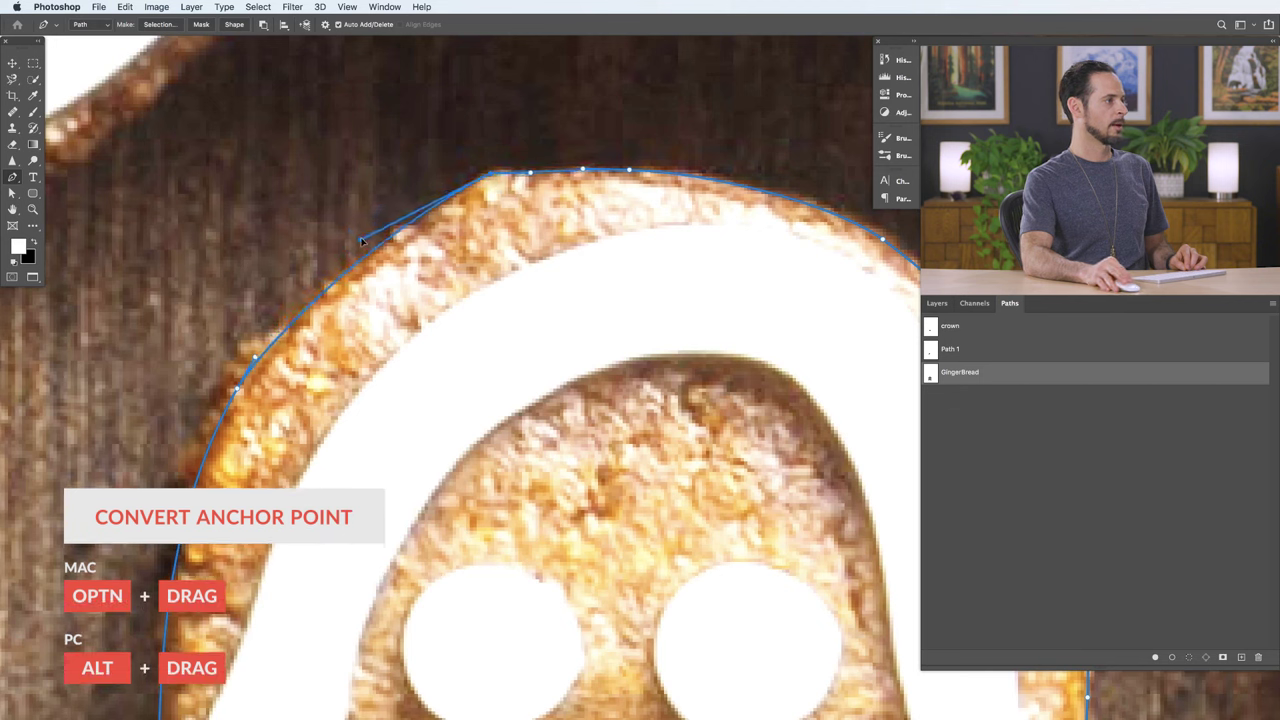
pyautogui.press('alt+super+z')
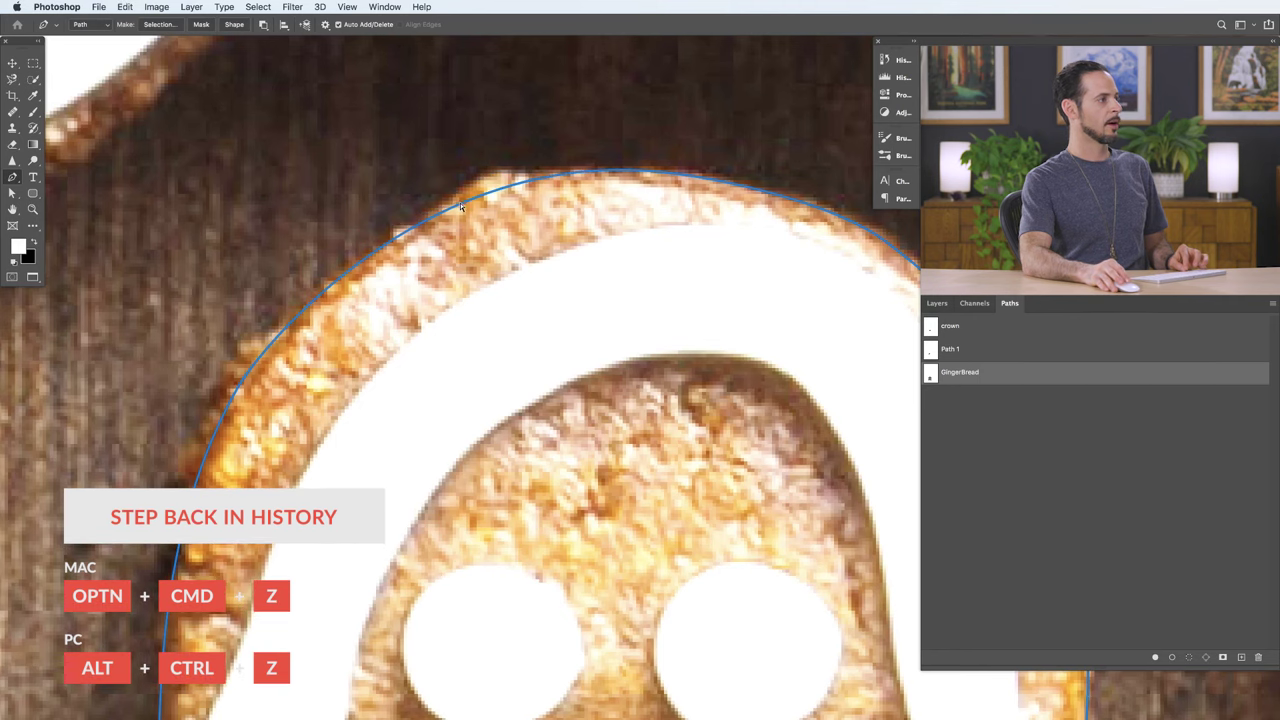
# Step: Refine the path along the inner edge between the gingerbread man's legs by repositioning its anchors and direction handles
pyautogui.moveTo(552, 281); pyautogui.dragTo(472, 289)
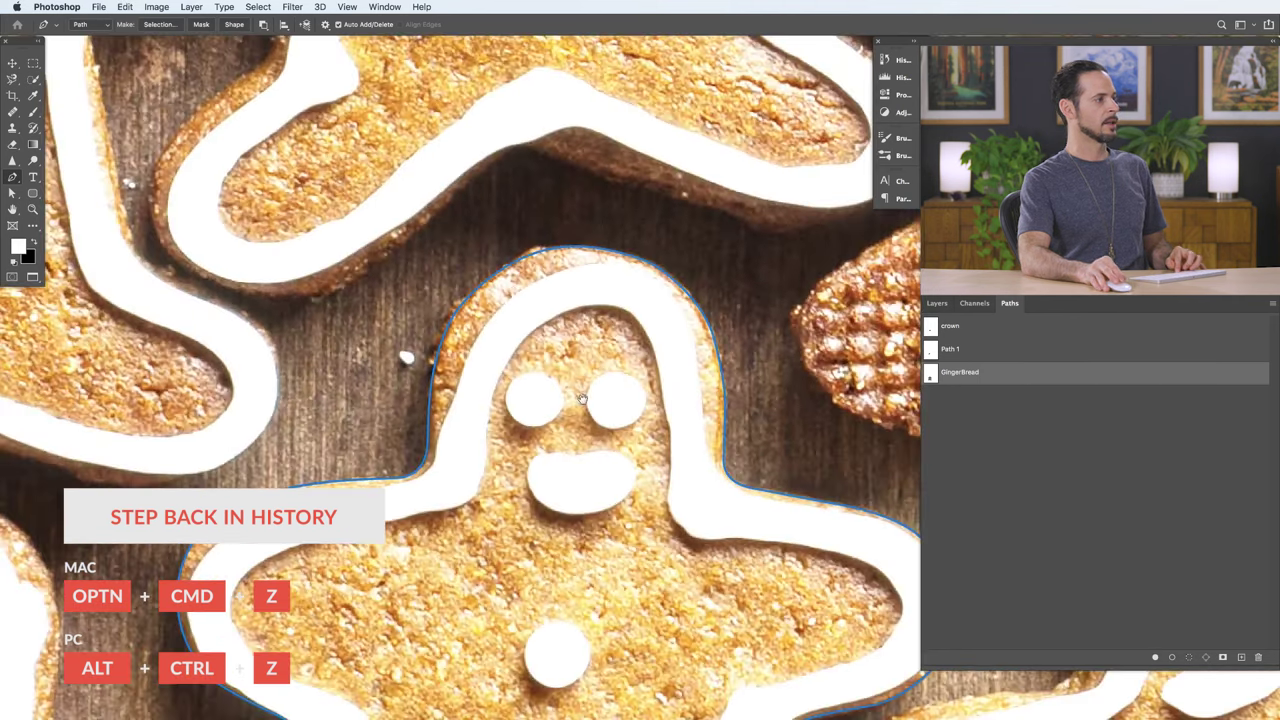
pyautogui.moveTo(581, 399); pyautogui.dragTo(468, 267)
pyautogui.scroll(-10, 480, 280)
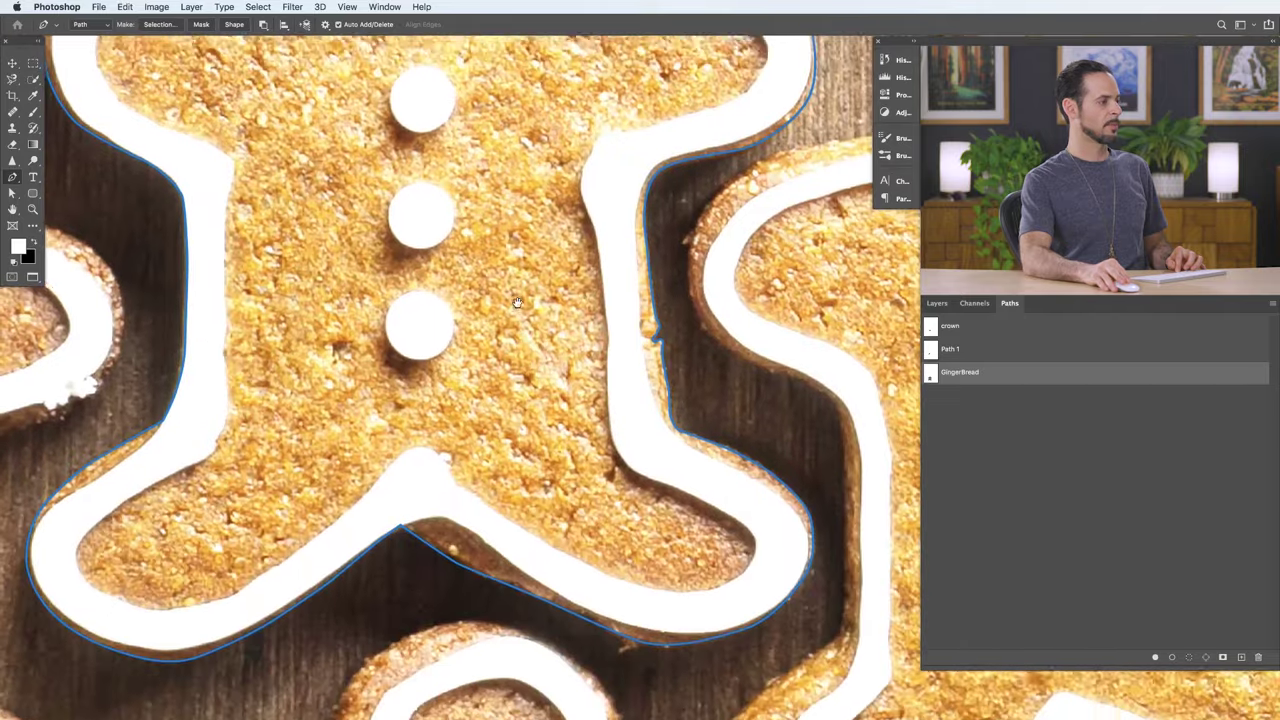
pyautogui.moveTo(517, 303); pyautogui.dragTo(516, 296)
pyautogui.moveTo(485, 571); pyautogui.dragTo(463, 457)
pyautogui.moveTo(553, 509); pyautogui.dragTo(616, 475)
pyautogui.moveTo(477, 482); pyautogui.dragTo(616, 580)
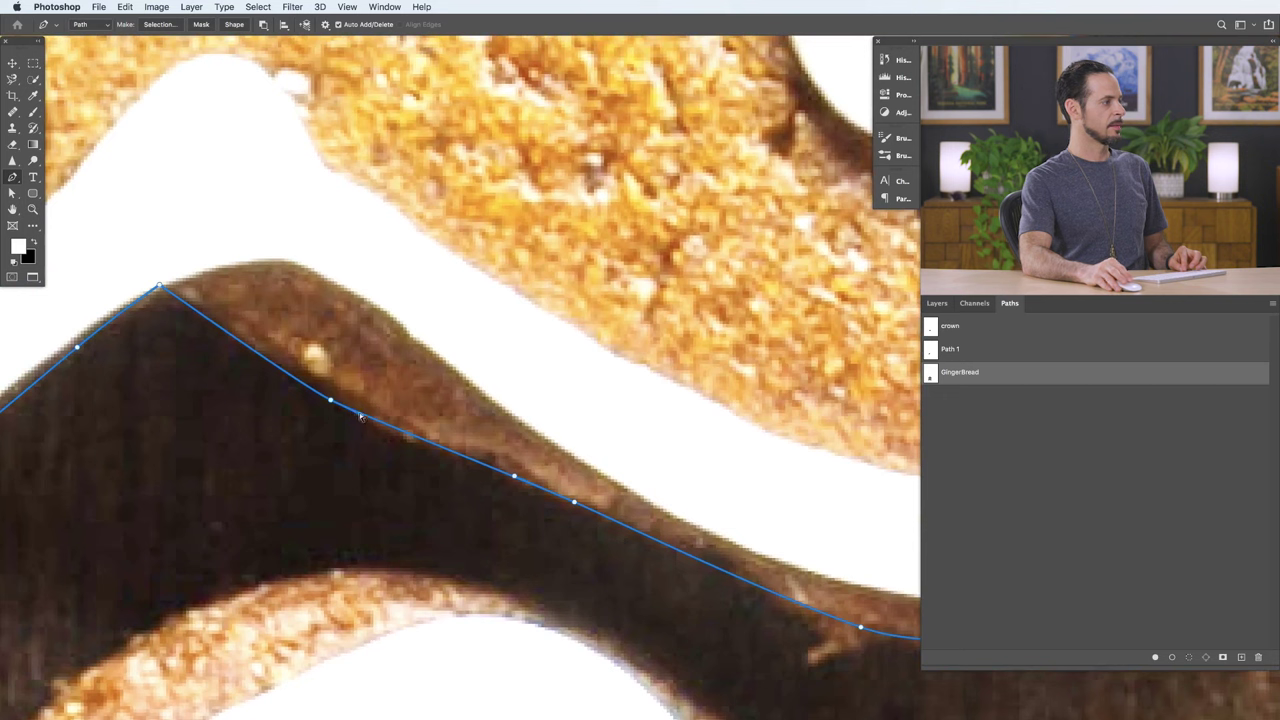
pyautogui.keyDown('super'); pyautogui.click(361, 417); pyautogui.keyUp('super')
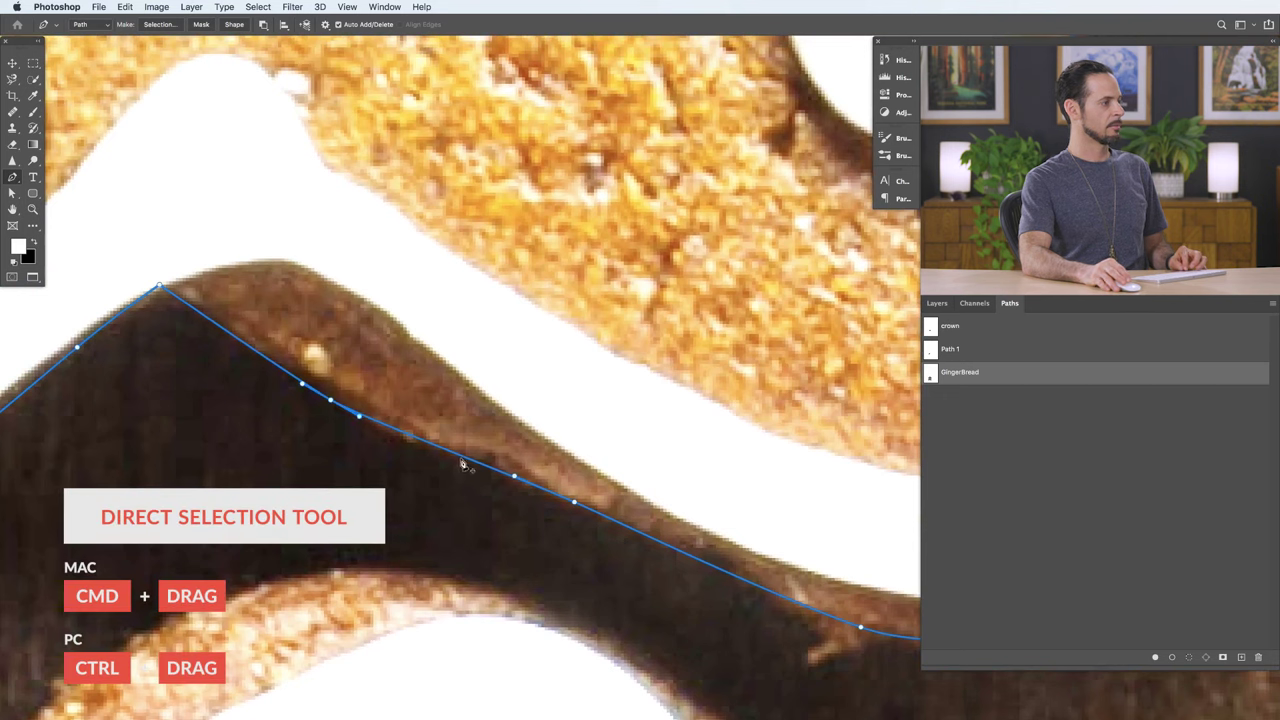
pyautogui.moveTo(577, 504); pyautogui.dragTo(620, 525)
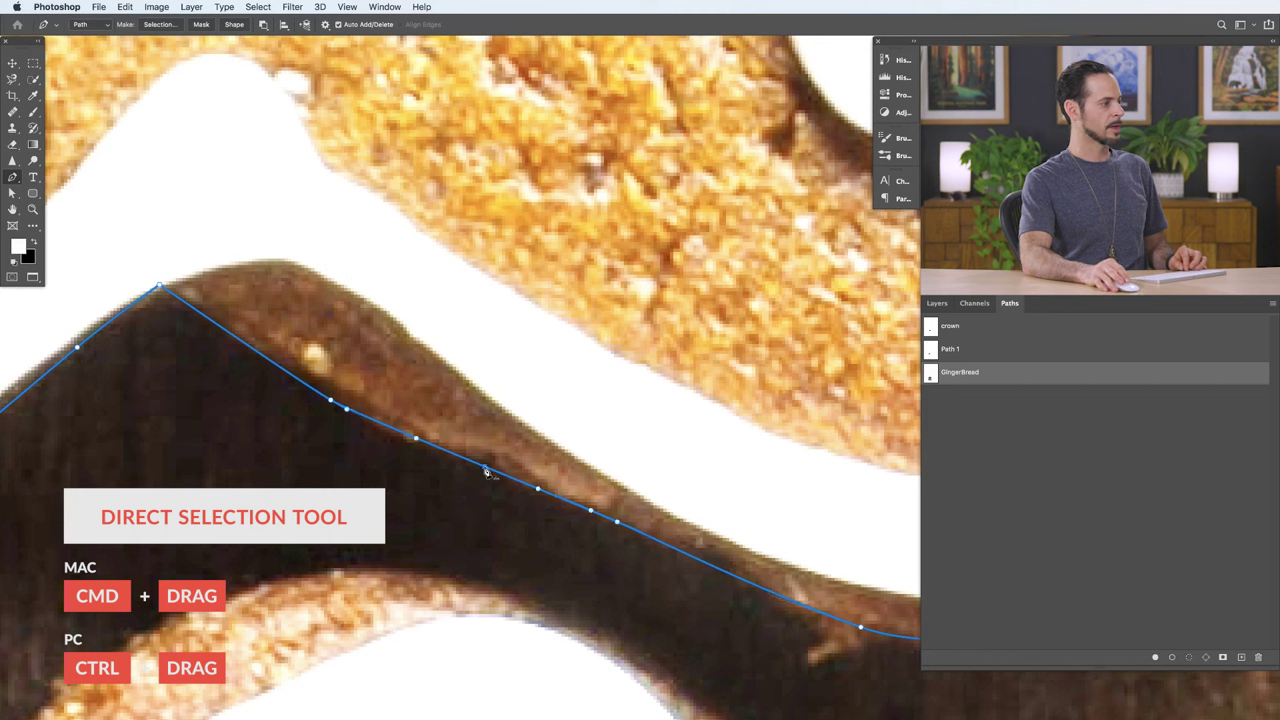
pyautogui.moveTo(485, 468)
pyautogui.mouseDown()
pyautogui.moveTo(442, 455)
pyautogui.moveTo(464, 475)
pyautogui.mouseUp()
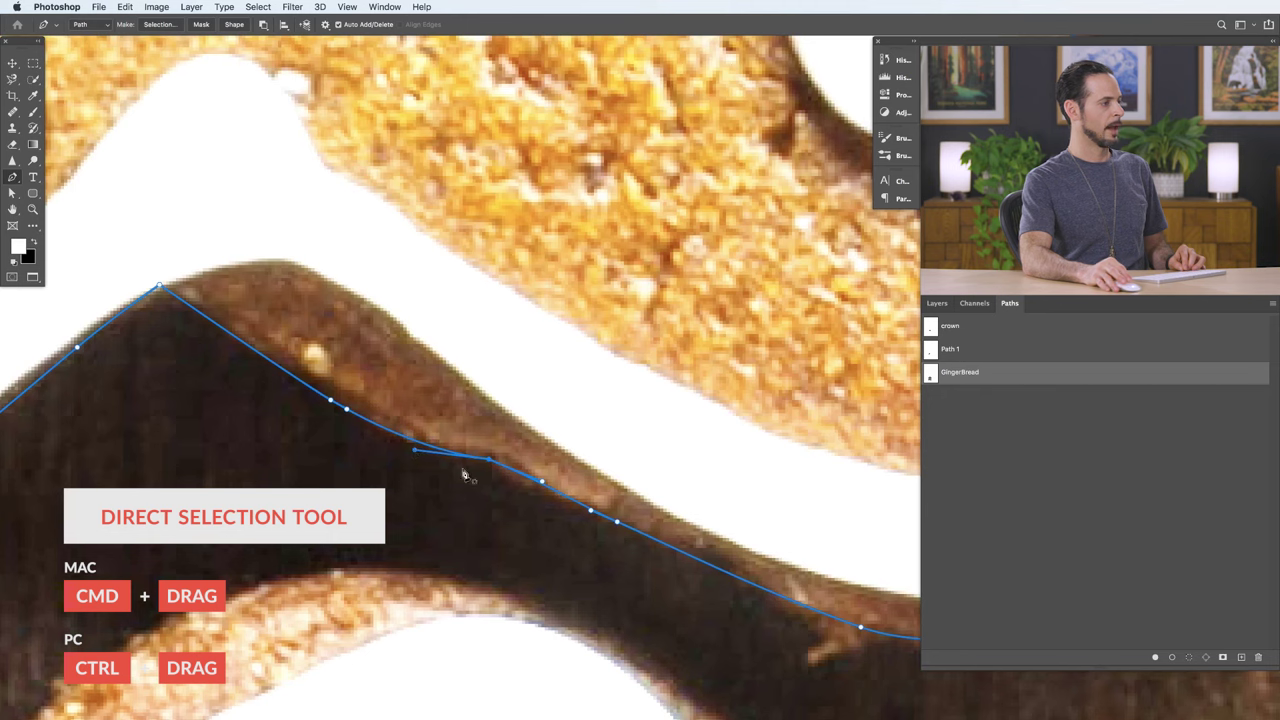
pyautogui.moveTo(544, 487); pyautogui.dragTo(423, 494)
pyautogui.moveTo(437, 358); pyautogui.dragTo(452, 476)
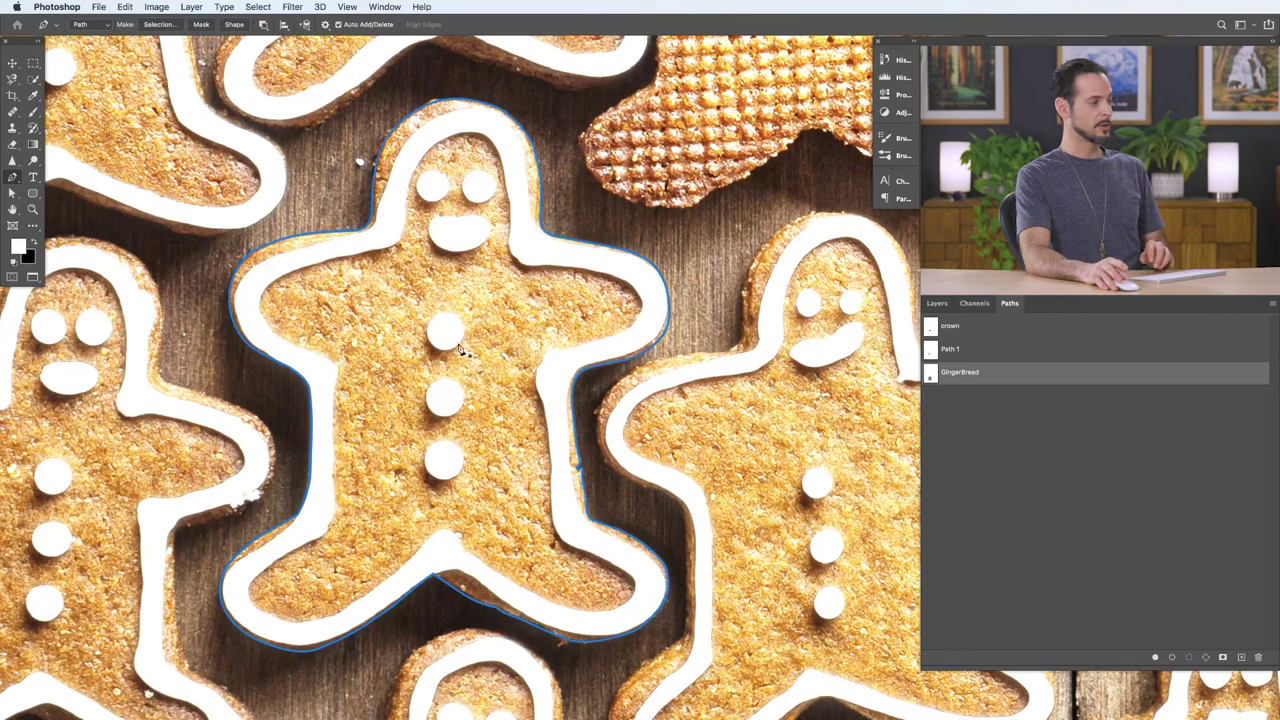
# Step: Convert the GingerBread path into a new anti-aliased selection with a feather radius of 0 pixels
pyautogui.rightClick(452, 330)
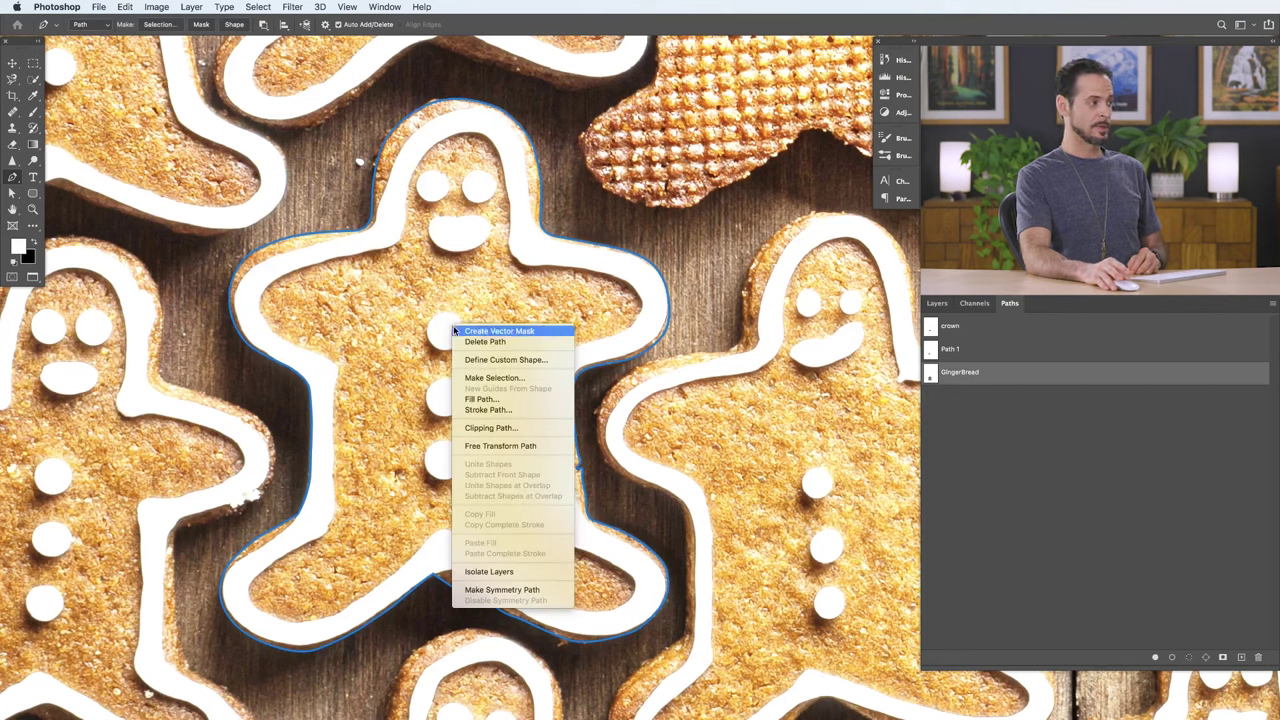
pyautogui.click(505, 379)
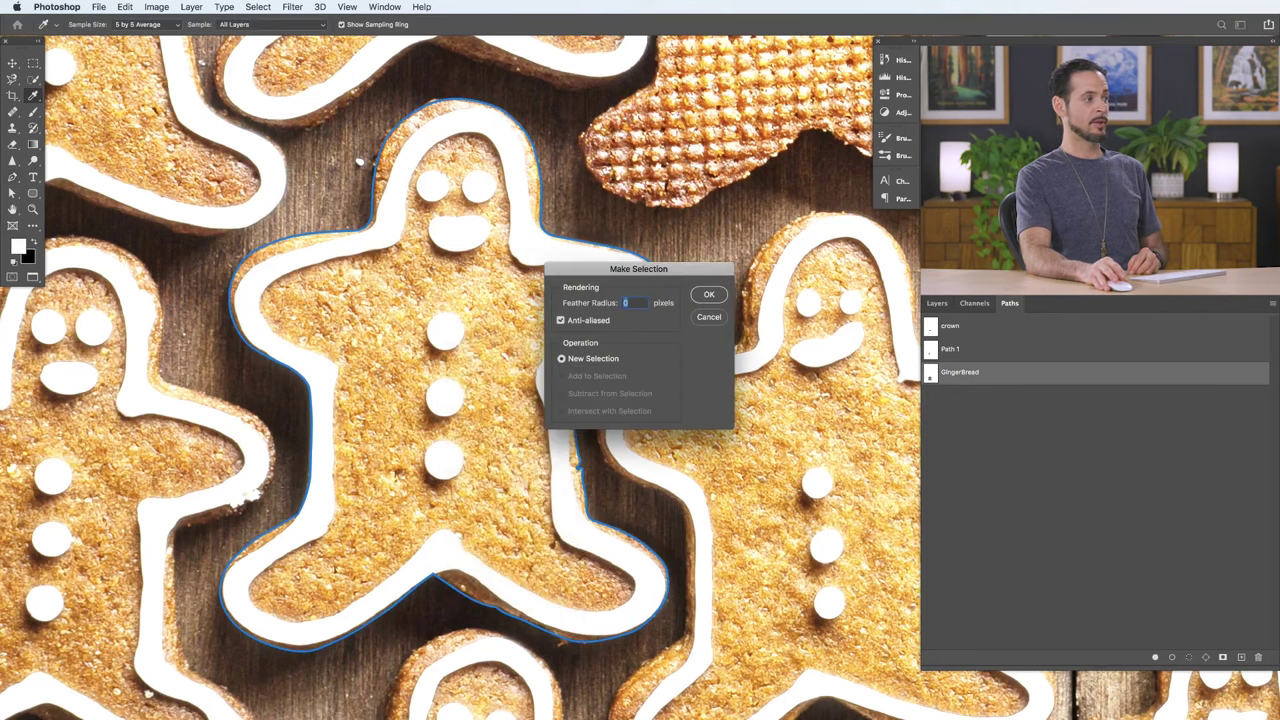
pyautogui.click(707, 297)
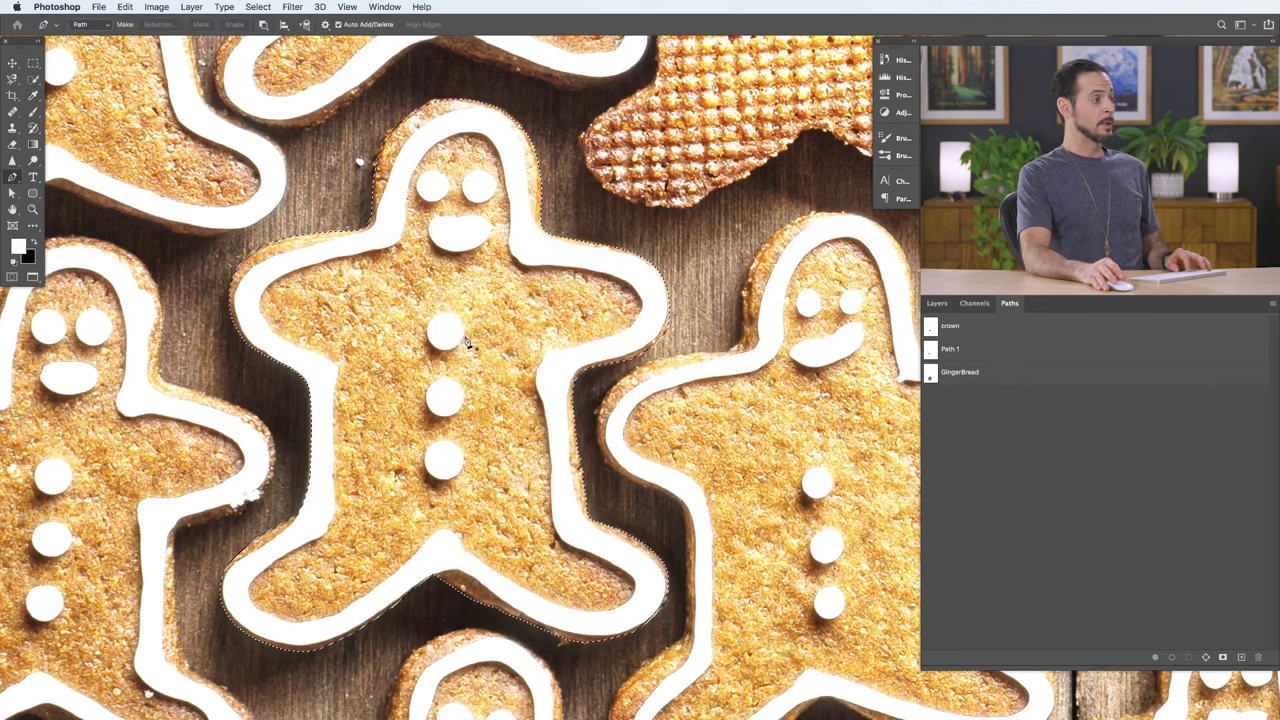
# Step: Hide the Curves 1 layer, and mask the selected shape out of the Background layer, inverting that mask to isolate the gingerbread man
pyautogui.click(937, 304)
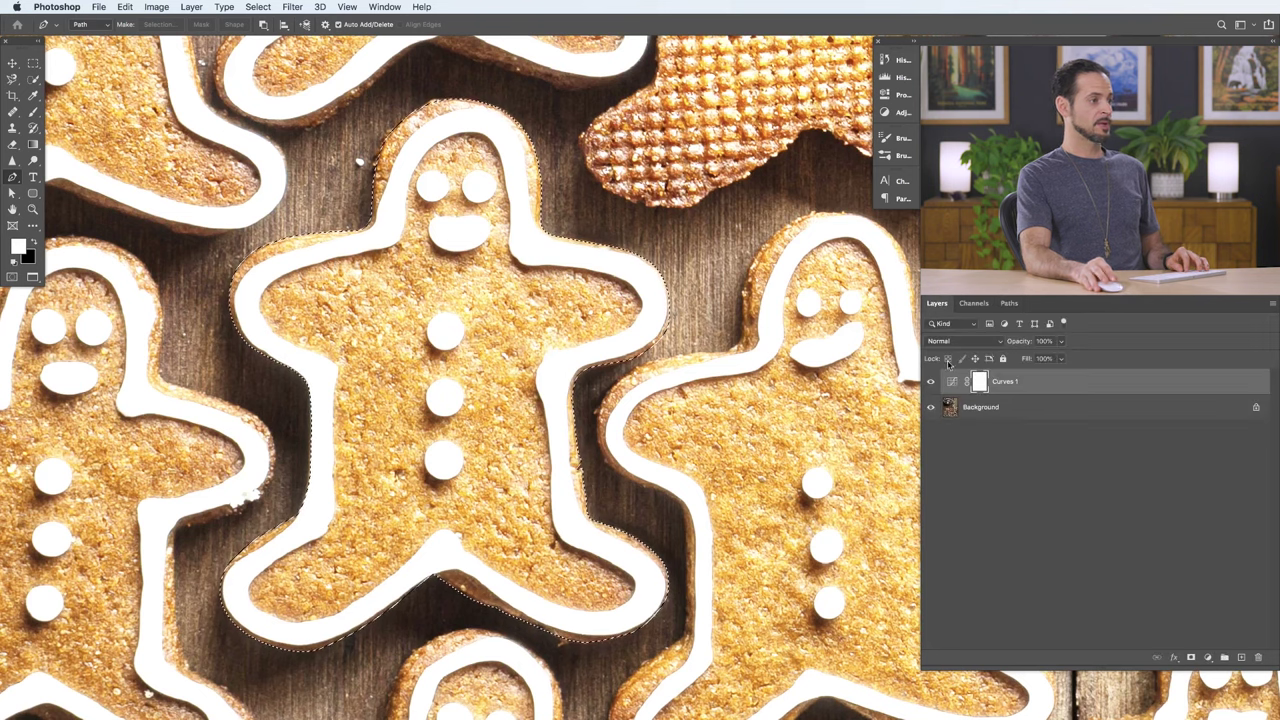
pyautogui.click(931, 384)
pyautogui.click(1014, 410)
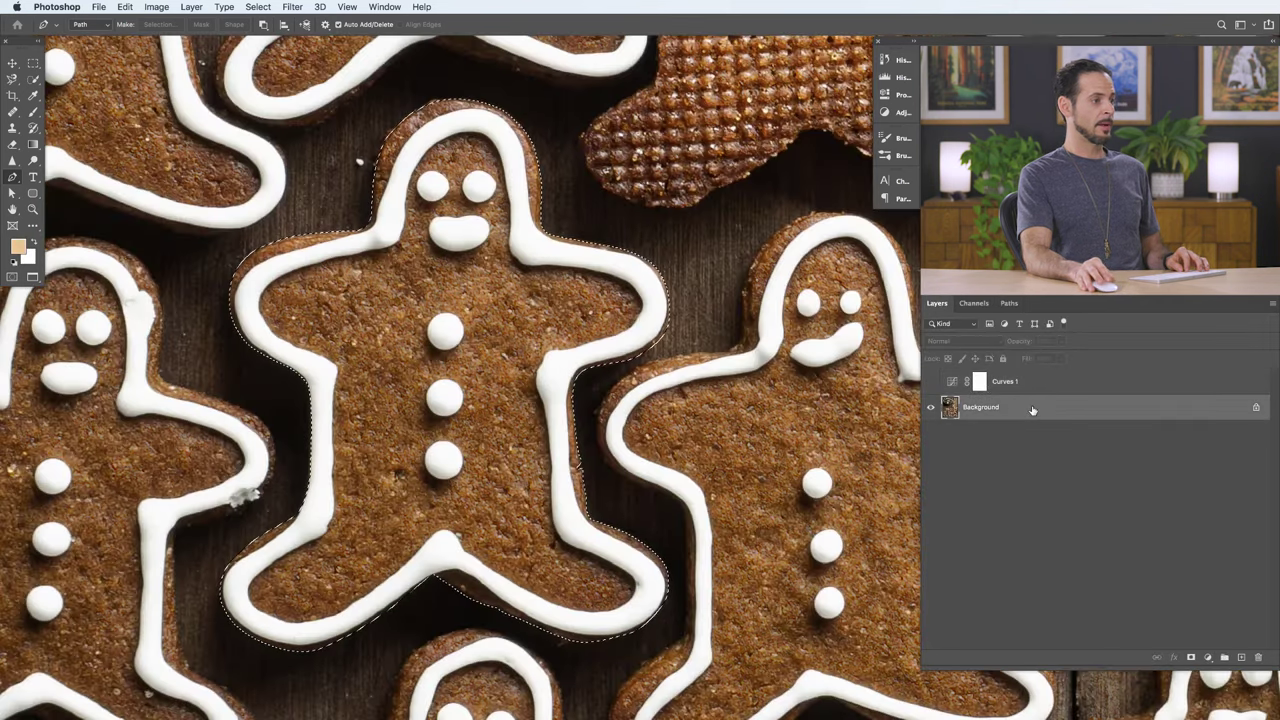
pyautogui.keyDown('alt'); pyautogui.click(1190, 658); pyautogui.keyUp('alt')
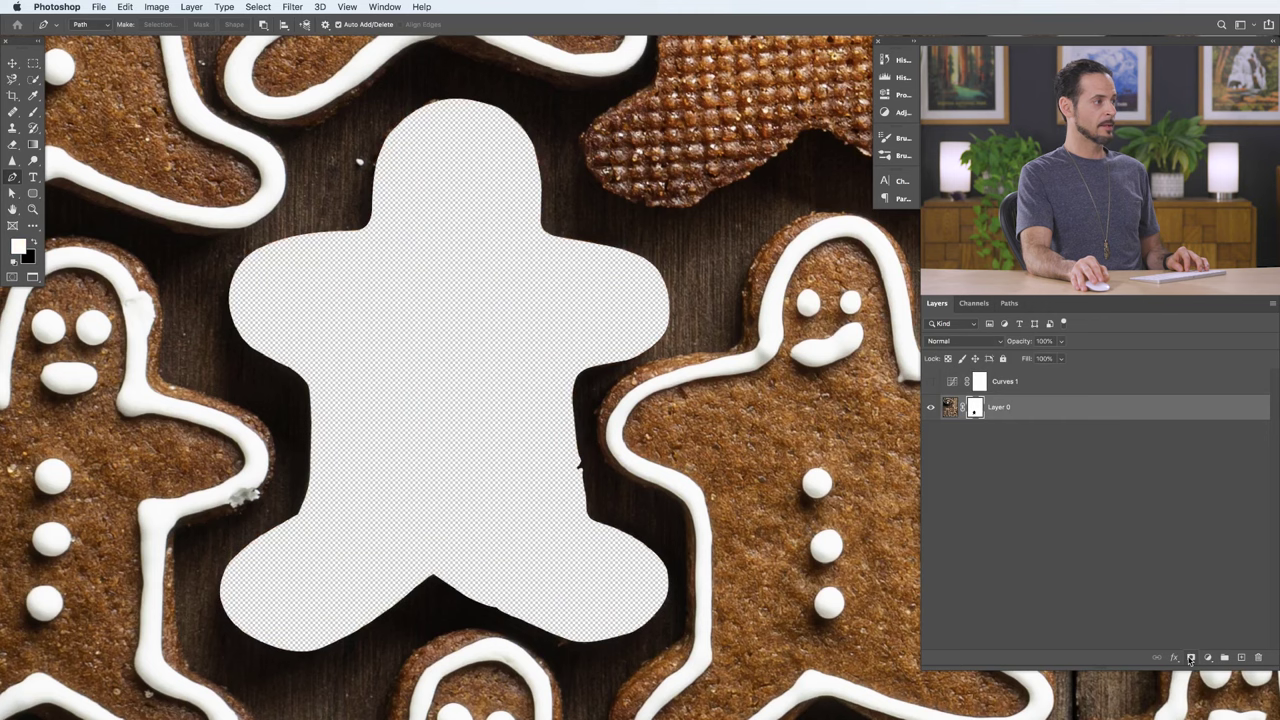
pyautogui.moveTo(590, 340); pyautogui.dragTo(562, 357)
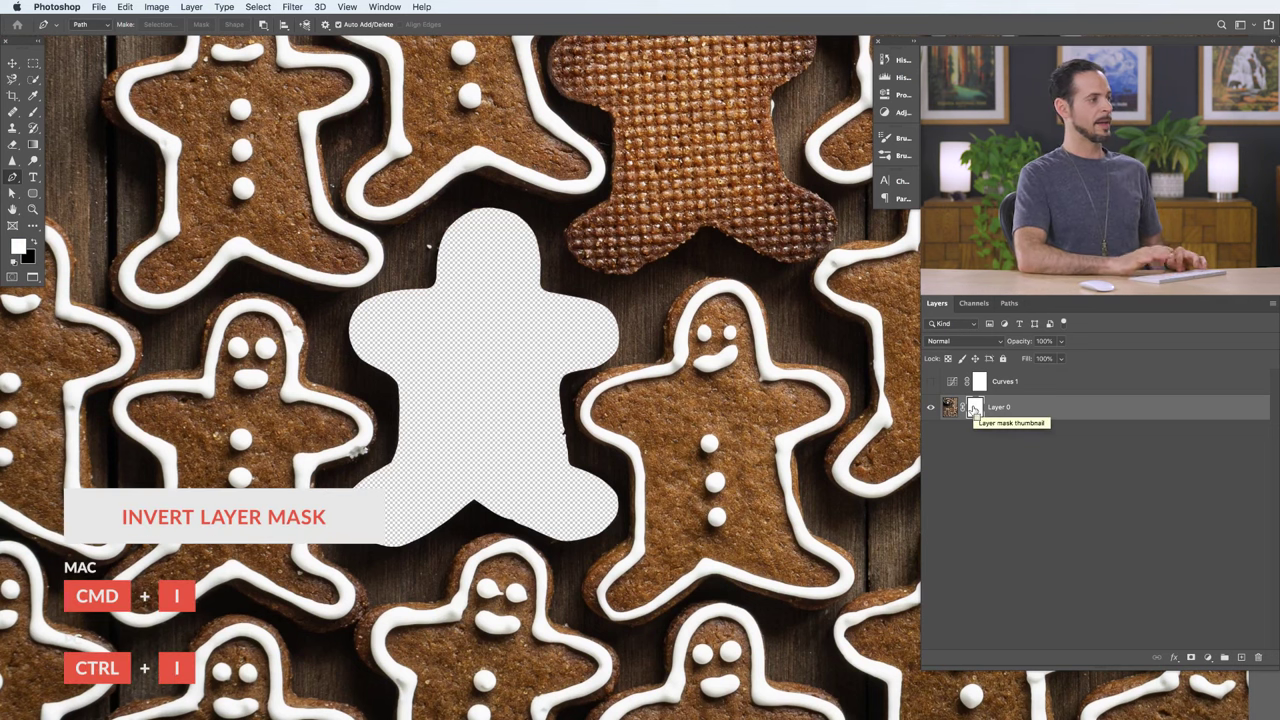
pyautogui.press('super+i')
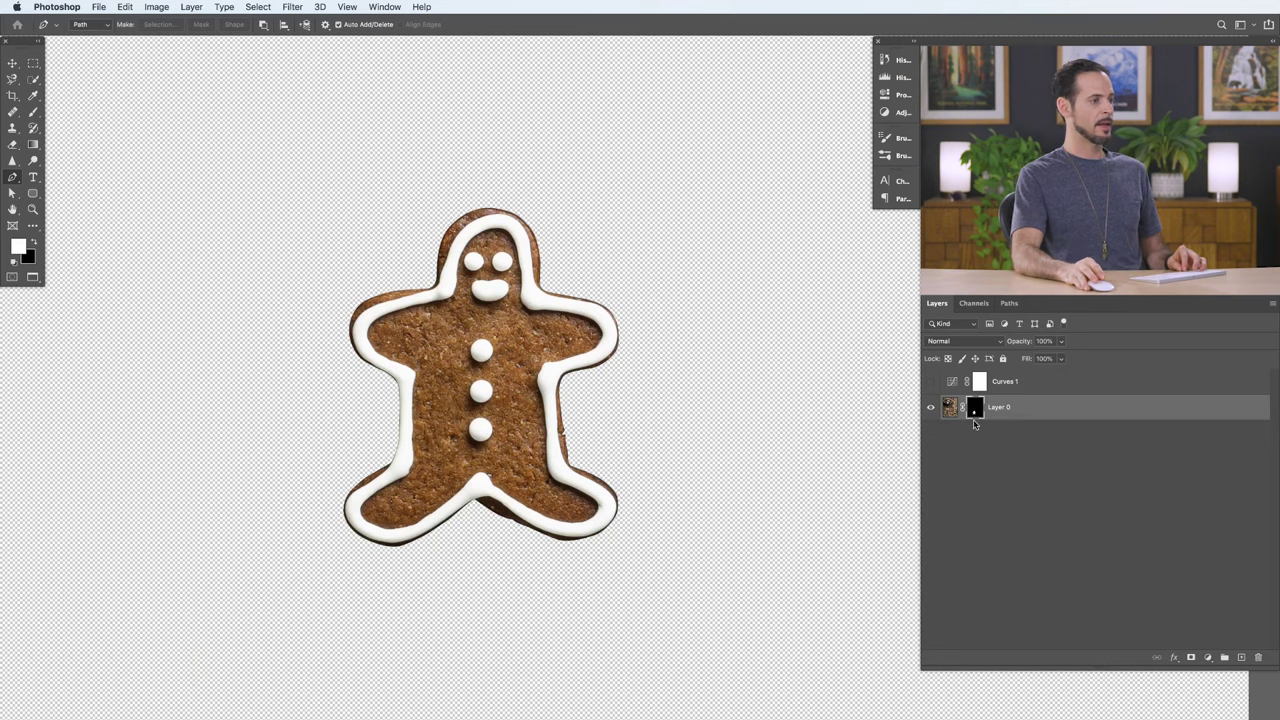
# Step: Add a light purple Solid Color fill layer and place it beneath the masked gingerbread layer
pyautogui.click(1207, 658)
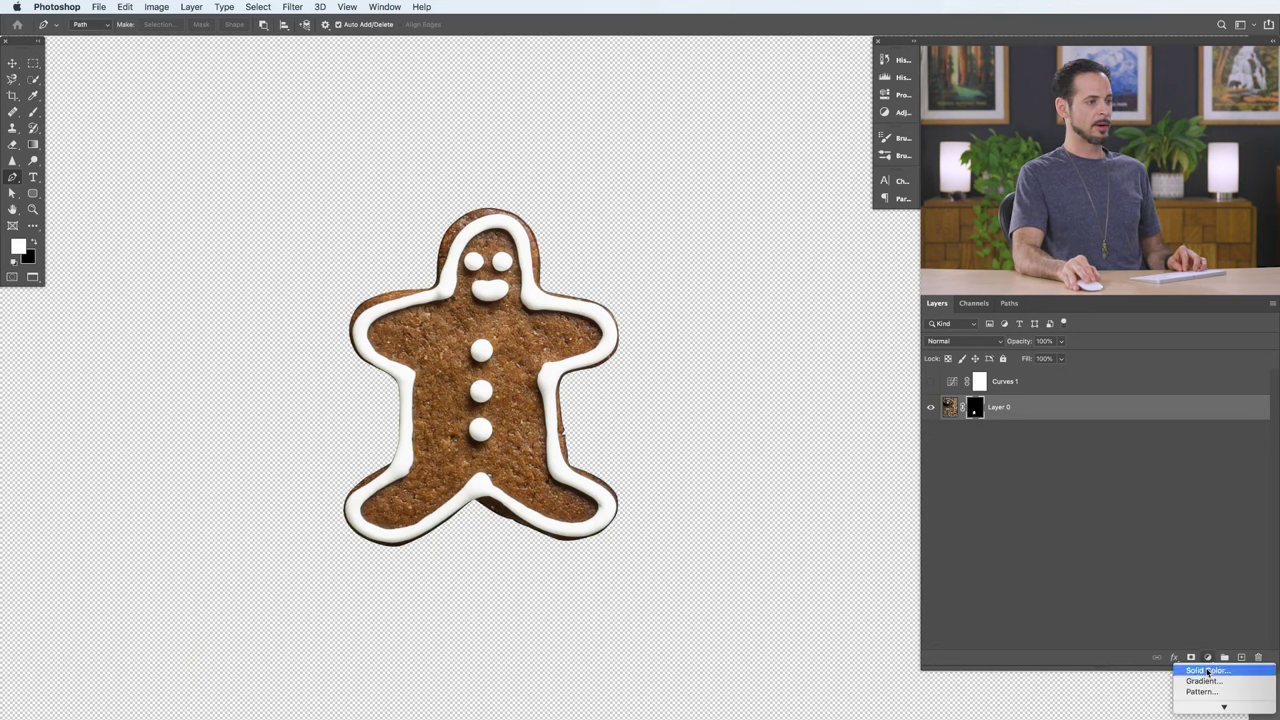
pyautogui.click(1207, 671)
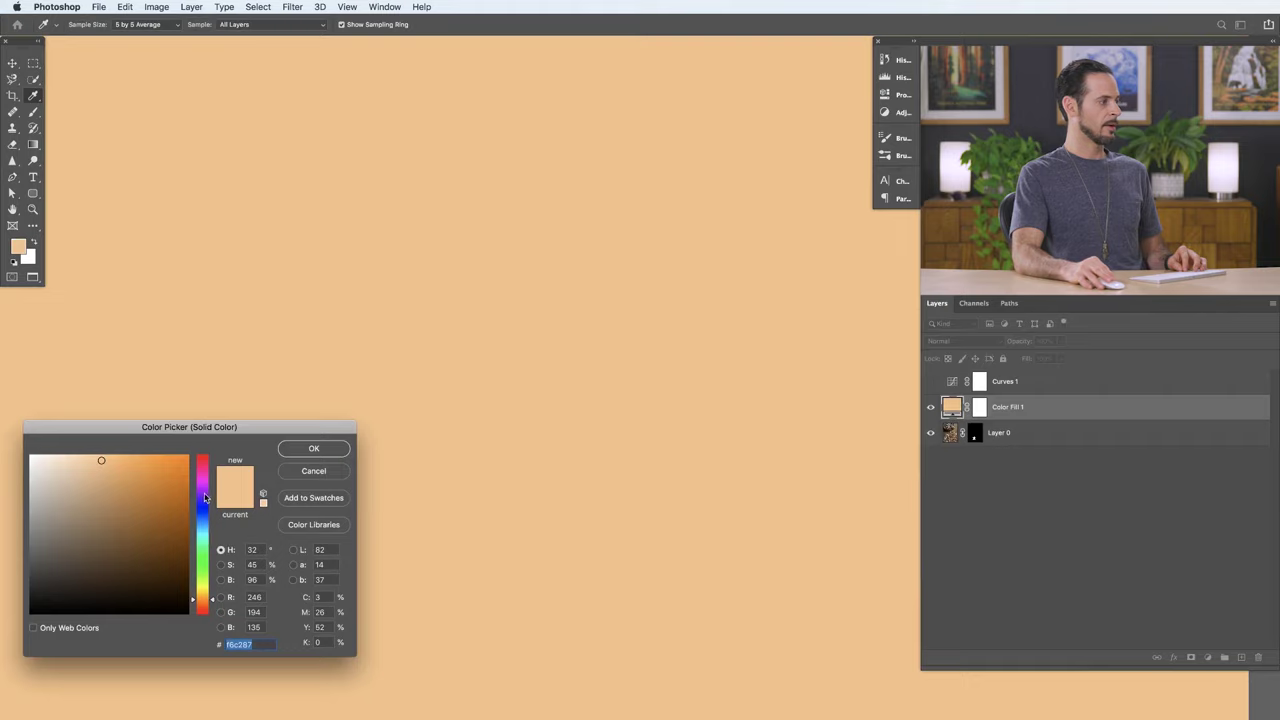
pyautogui.click(204, 485)
pyautogui.moveTo(154, 479); pyautogui.dragTo(71, 458)
pyautogui.click(304, 449)
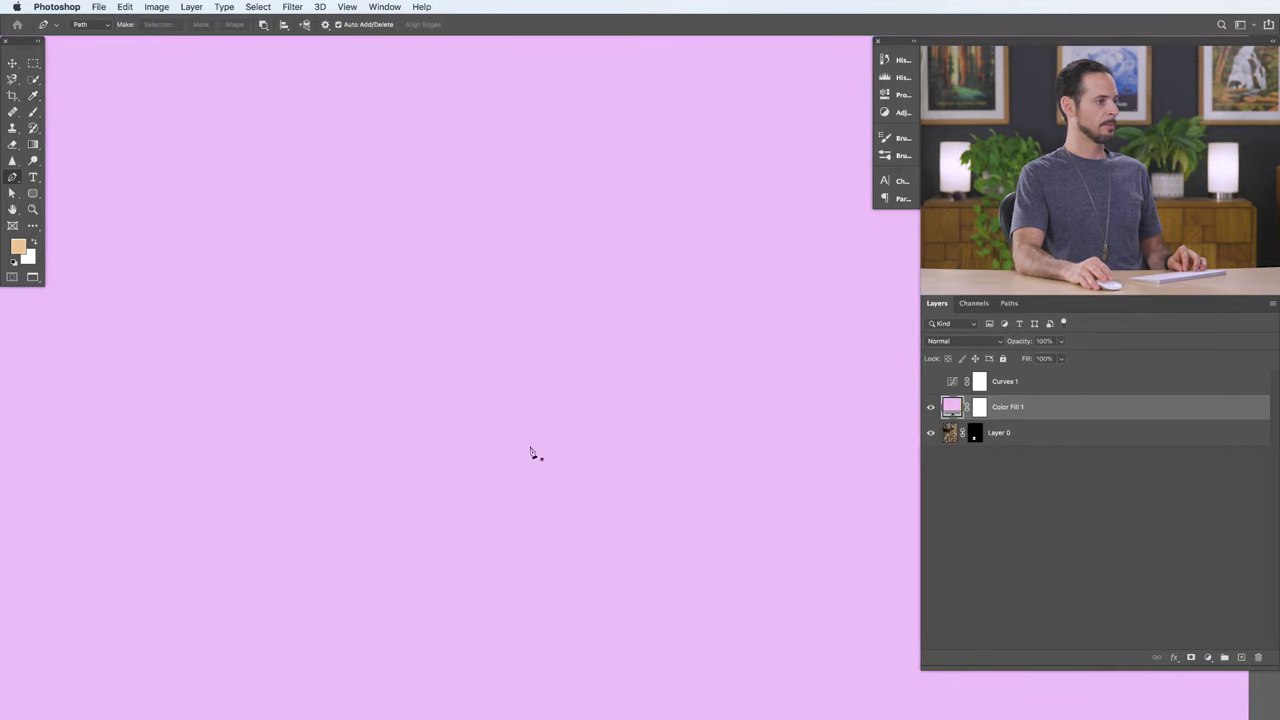
pyautogui.moveTo(1036, 411); pyautogui.dragTo(1043, 471)
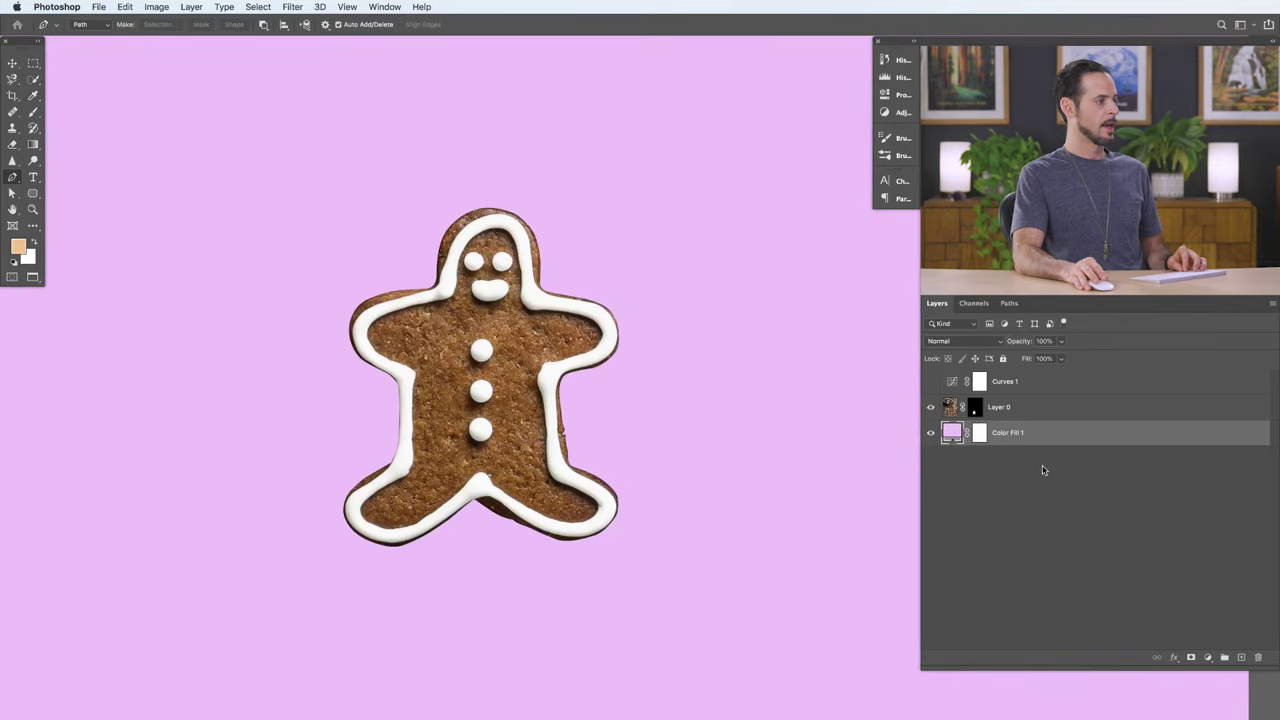
# Step: Change the fill layer's colour to a pale aqua of about H 171, S 22, B 100
pyautogui.doubleClick(951, 434)
pyautogui.moveTo(160, 540)
pyautogui.mouseDown()
pyautogui.moveTo(80, 531)
pyautogui.moveTo(60, 497)
pyautogui.mouseUp()
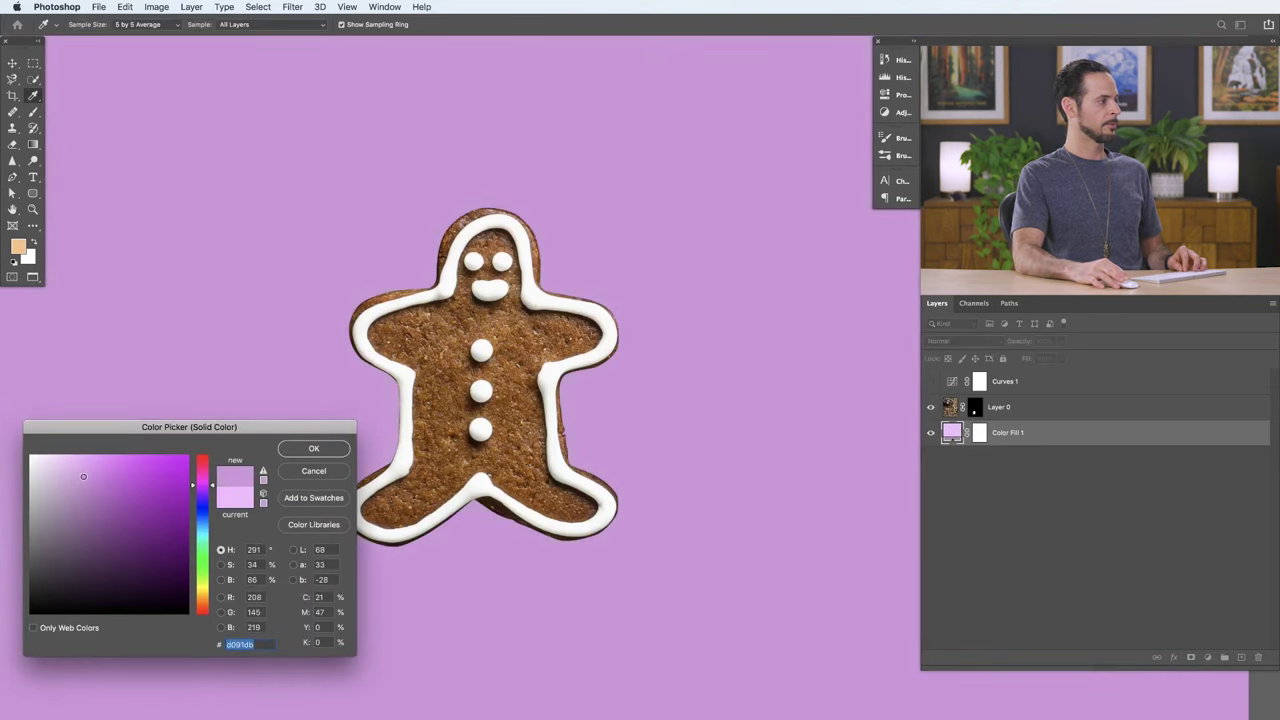
pyautogui.moveTo(207, 513); pyautogui.dragTo(209, 534)
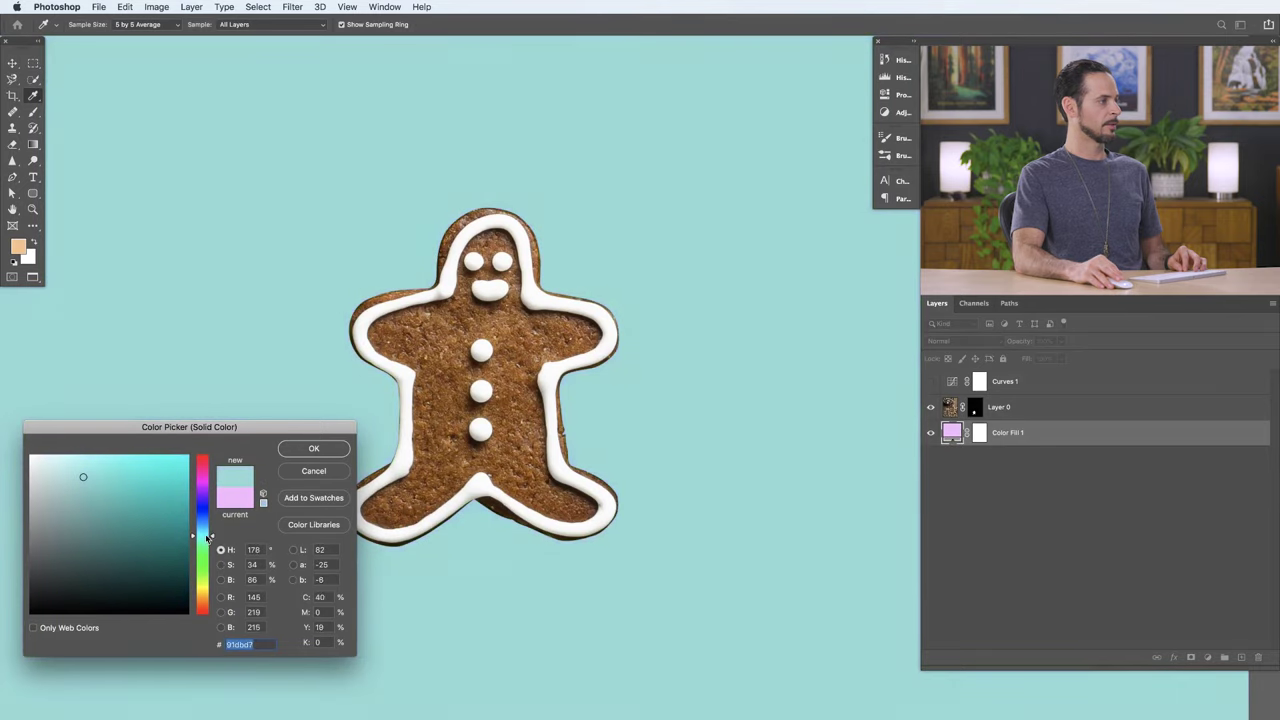
pyautogui.moveTo(77, 480); pyautogui.dragTo(42, 456)
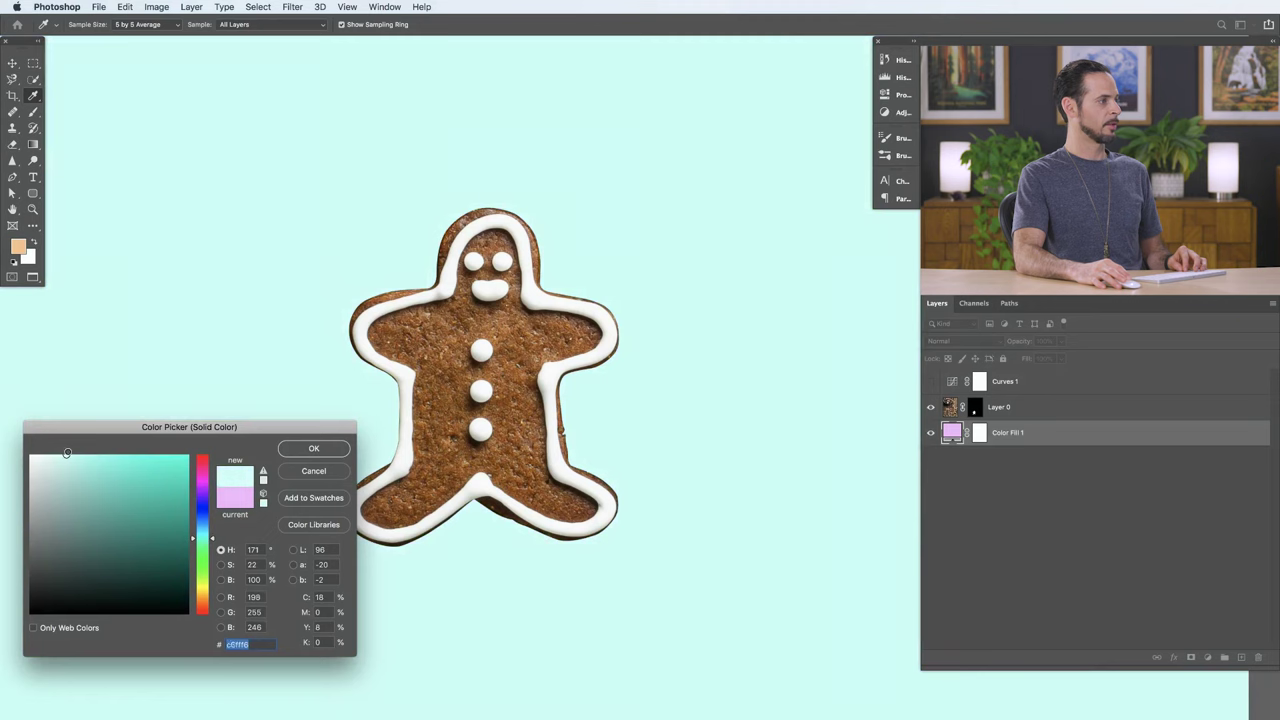
pyautogui.click(321, 452)
pyautogui.press('p')
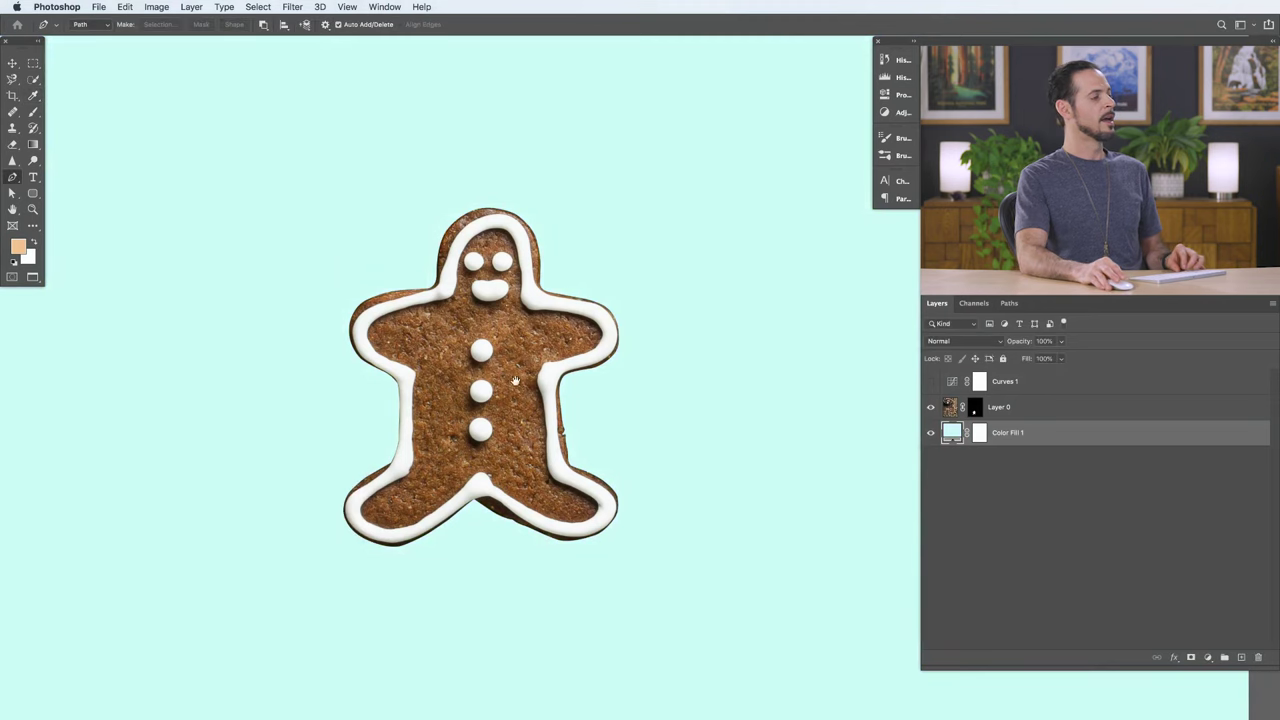
# Step: Examine the cut-out gingerbread man's edges against the plain background, up close and in the full composition
pyautogui.moveTo(559, 450); pyautogui.dragTo(522, 580)
pyautogui.moveTo(541, 329); pyautogui.dragTo(436, 559)
pyautogui.moveTo(255, 195); pyautogui.dragTo(606, 545)
pyautogui.moveTo(425, 481); pyautogui.dragTo(614, 289)
pyautogui.moveTo(394, 670); pyautogui.dragTo(410, 495)
pyautogui.moveTo(456, 530); pyautogui.dragTo(383, 411)
pyautogui.moveTo(456, 367); pyautogui.dragTo(415, 426)
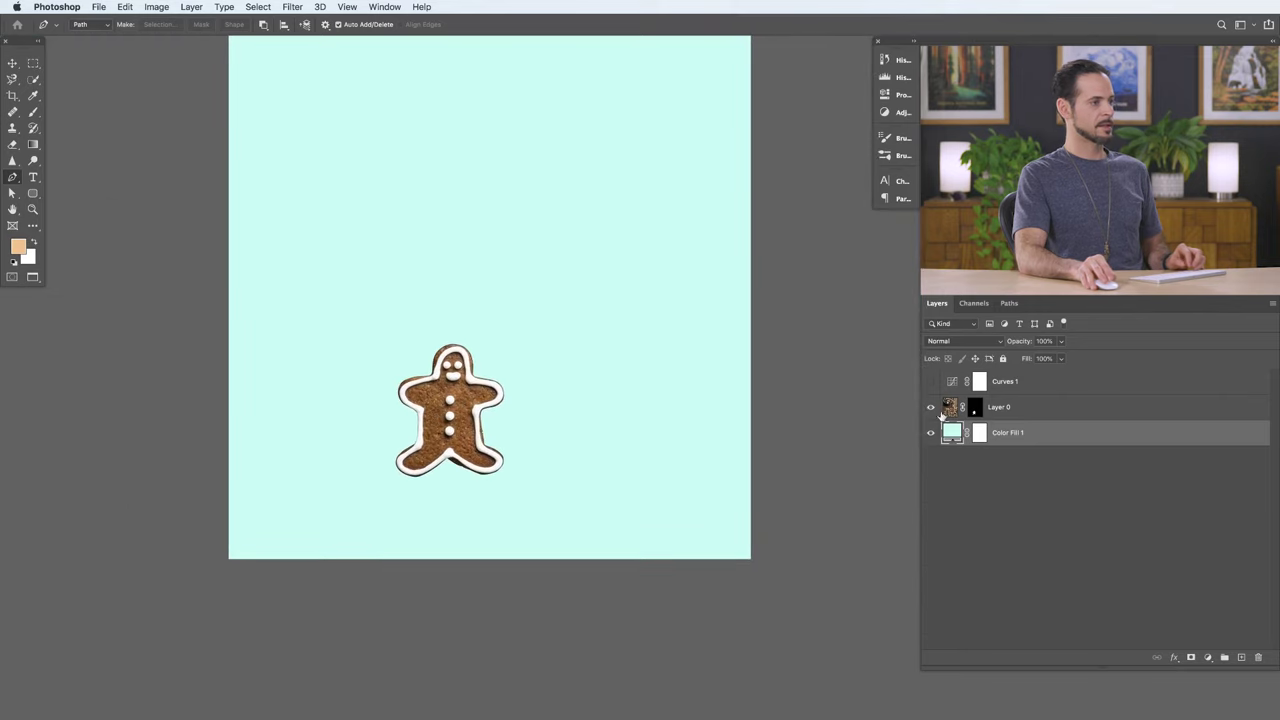
# Step: Disable and re-enable Layer 0's mask to compare the original photo with the cutout
pyautogui.keyDown('shift'); pyautogui.click(975, 408); pyautogui.keyUp('shift')
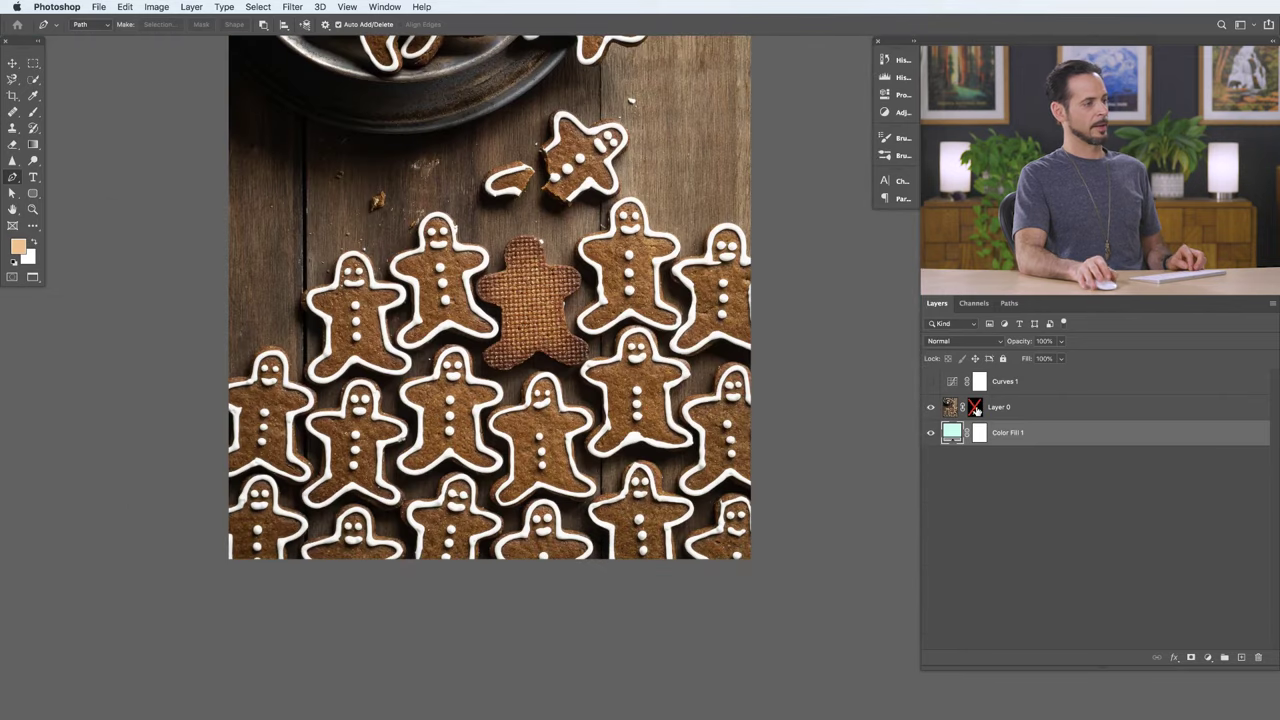
pyautogui.keyDown('shift'); pyautogui.click(975, 408); pyautogui.keyUp('shift')
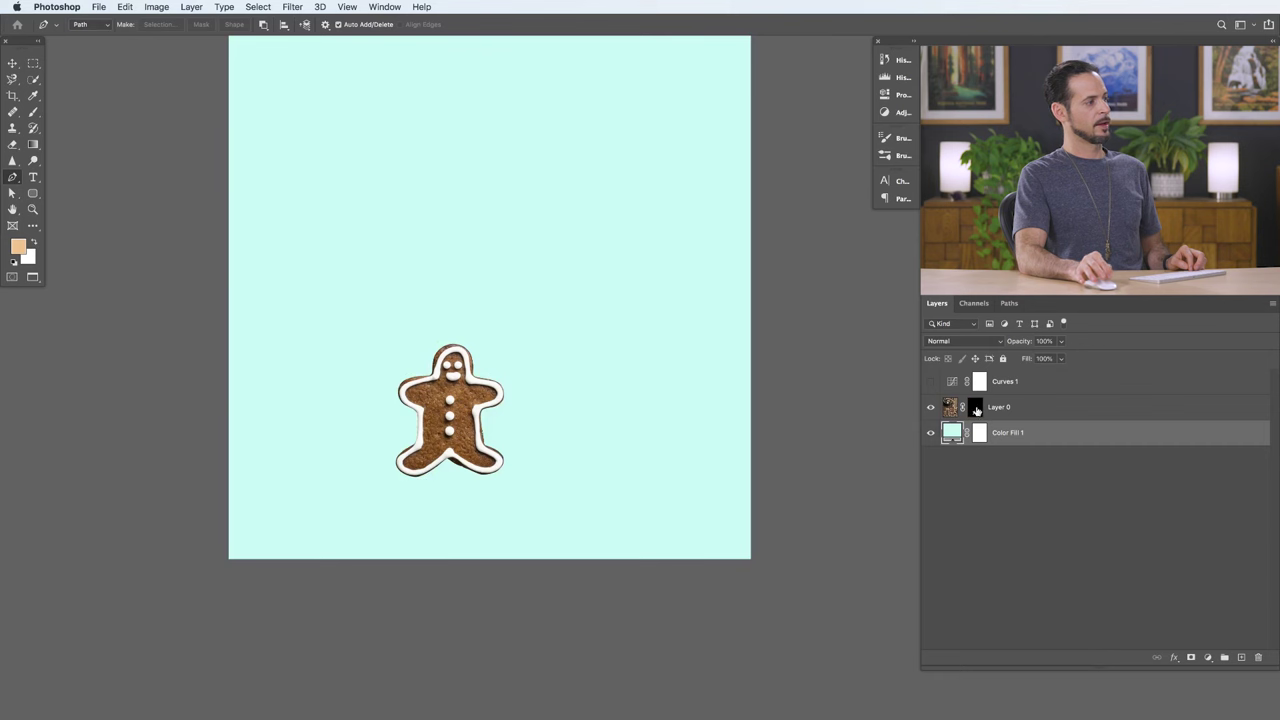
pyautogui.keyDown('shift'); pyautogui.click(975, 408); pyautogui.keyUp('shift')
pyautogui.keyDown('shift'); pyautogui.click(975, 408); pyautogui.keyUp('shift')
# Step: Load Layer 0's mask as a selection, copy the gingerbread man onto a new layer, and move the copy away from the original
pyautogui.keyDown('shift'); pyautogui.click(975, 408); pyautogui.keyUp('shift')
pyautogui.click(1043, 410)
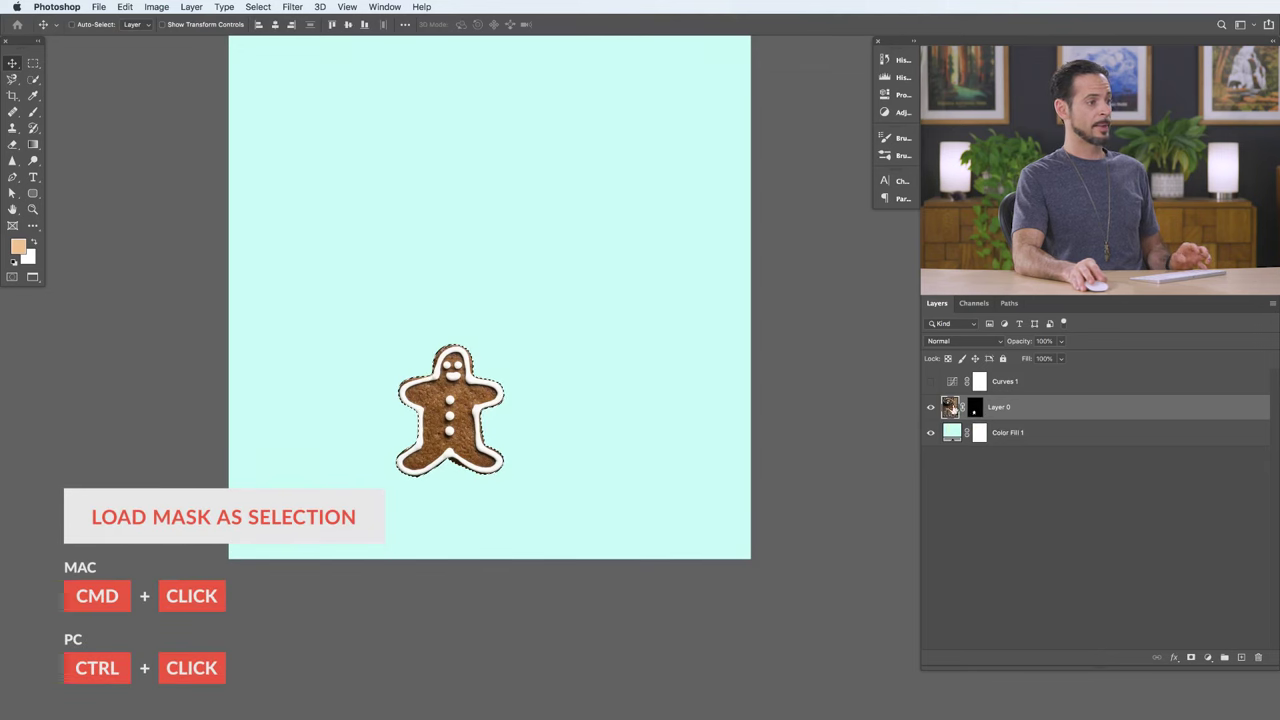
pyautogui.press('super+j')
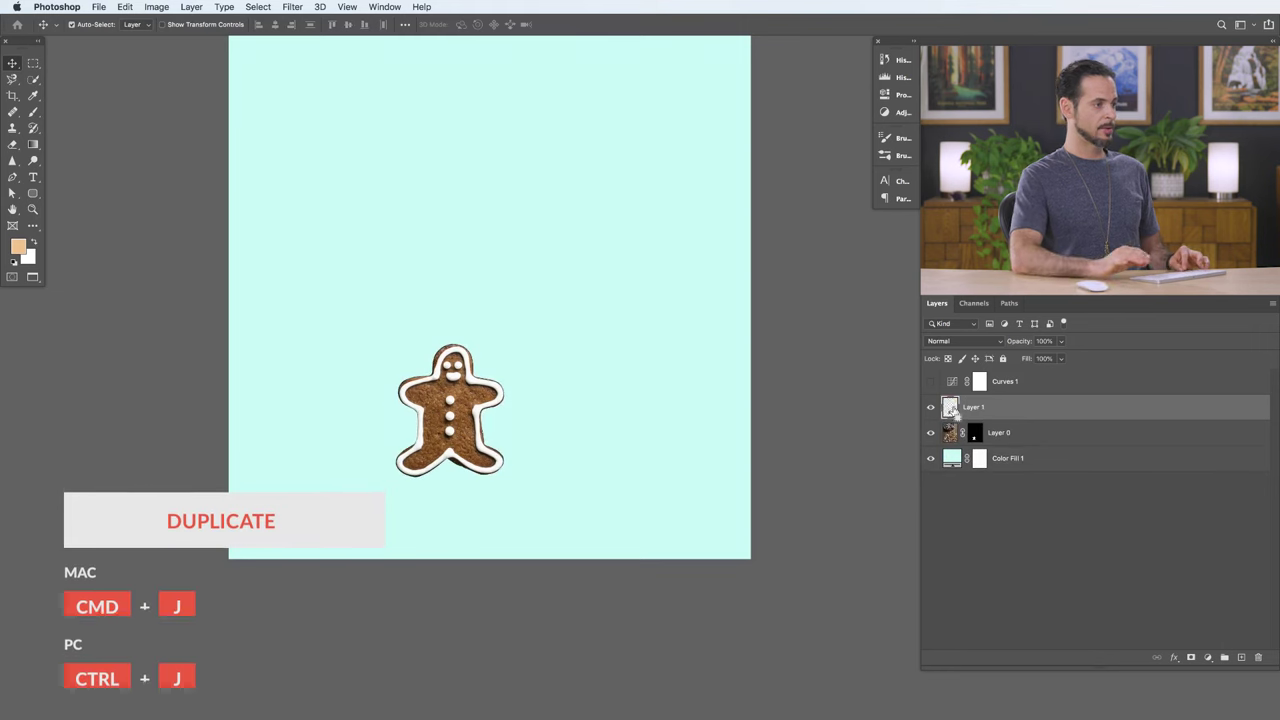
pyautogui.moveTo(540, 467); pyautogui.dragTo(568, 312)
# Step: Duplicate the gingerbread man copy three more times and spread the duplicates across the canvas
pyautogui.press('super+j')
pyautogui.press('super+j')
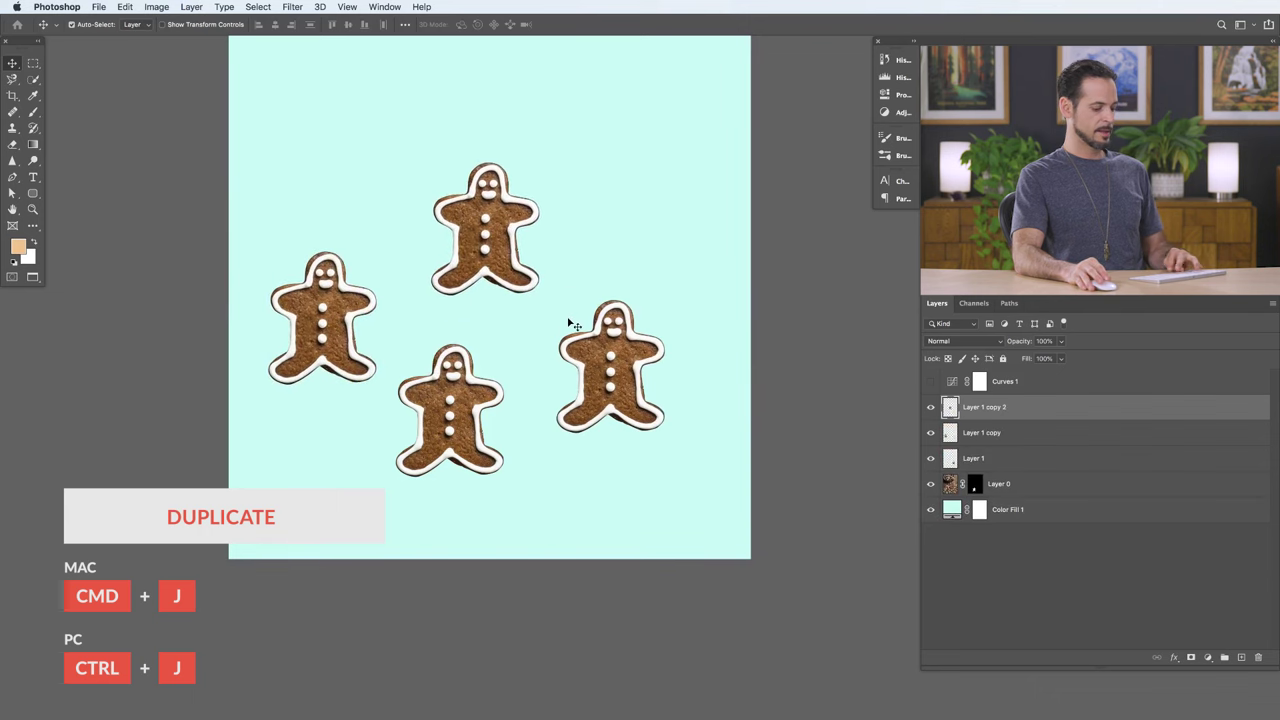
pyautogui.press('super+j')
pyautogui.moveTo(555, 357); pyautogui.dragTo(701, 285)
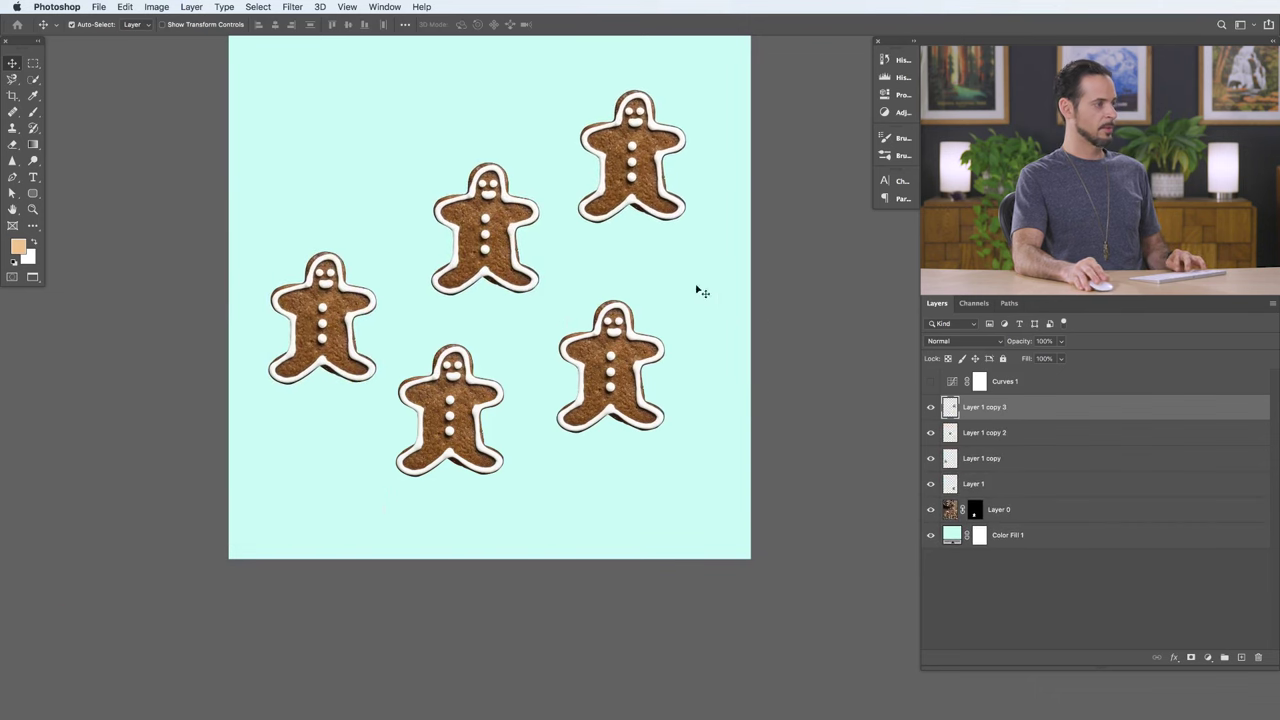
# Step: Apply a Free Transform to the newest copy and move it down, roughly level with the neighbouring gingerbread man
pyautogui.press('super+t')
pyautogui.moveTo(693, 237)
pyautogui.mouseDown()
pyautogui.moveTo(702, 216)
pyautogui.moveTo(690, 234)
pyautogui.mouseUp()
pyautogui.press('Return')
pyautogui.moveTo(617, 197); pyautogui.dragTo(628, 248)
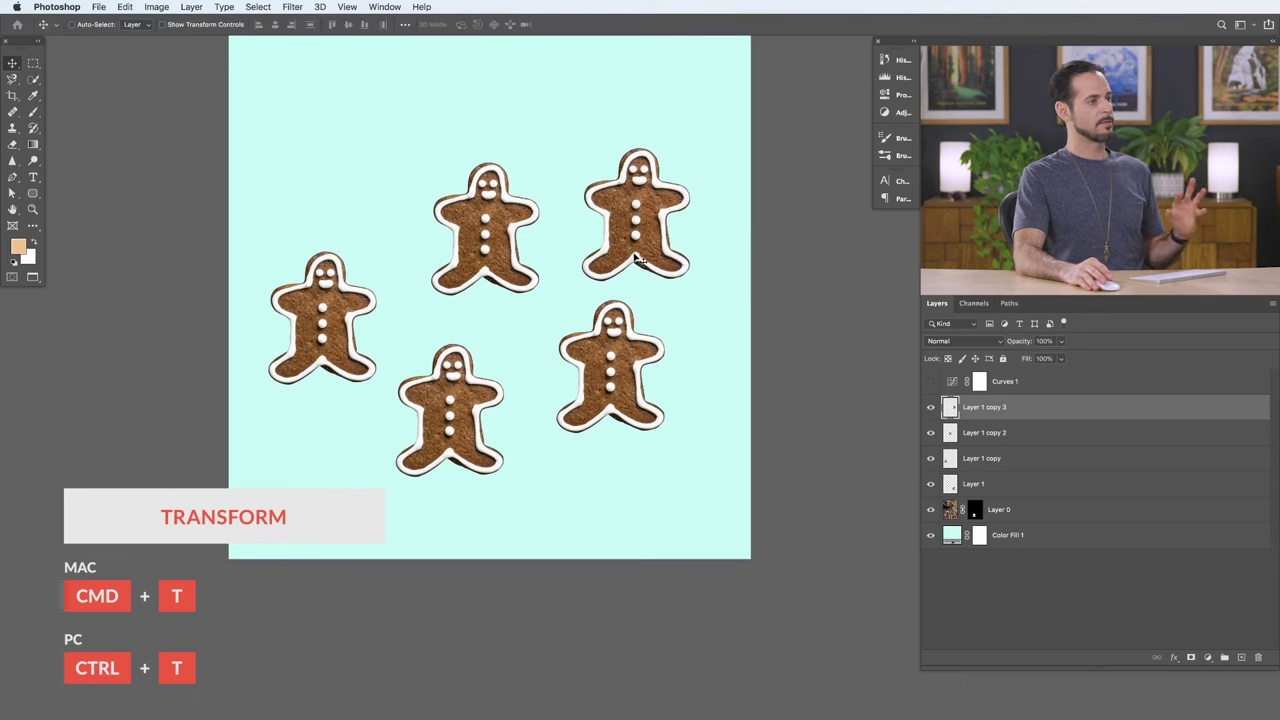
# Step: Compare the composition with the original photo by temporarily hiding the four copies and disabling Layer 0's mask
pyautogui.moveTo(640, 286); pyautogui.dragTo(614, 380)
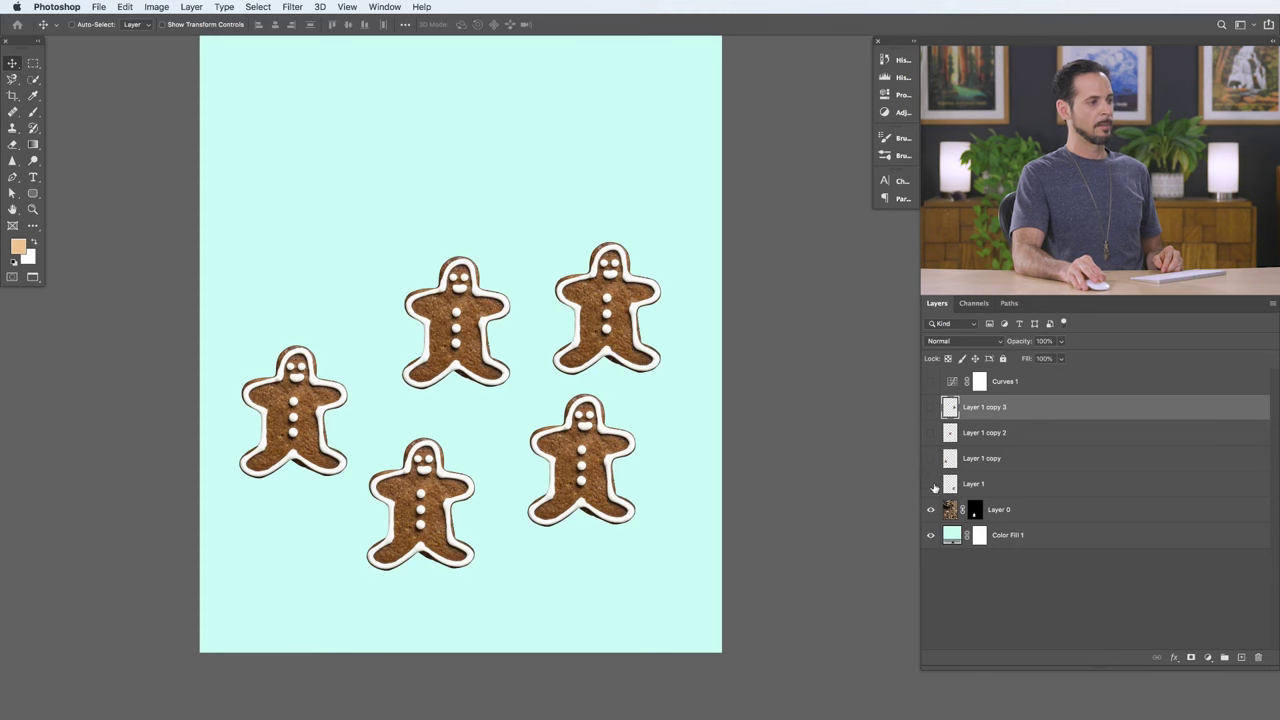
pyautogui.click(932, 485)
pyautogui.keyDown('shift'); pyautogui.click(975, 511); pyautogui.keyUp('shift')
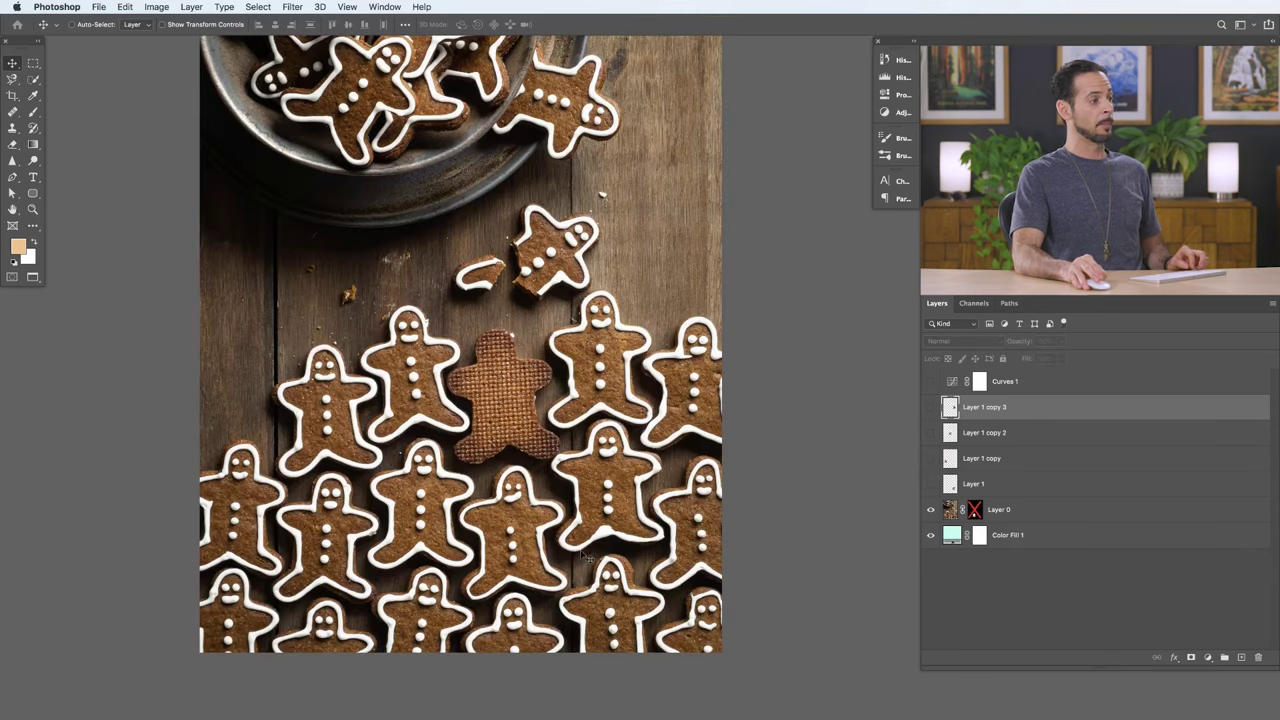
pyautogui.keyDown('shift'); pyautogui.click(976, 513); pyautogui.keyUp('shift')
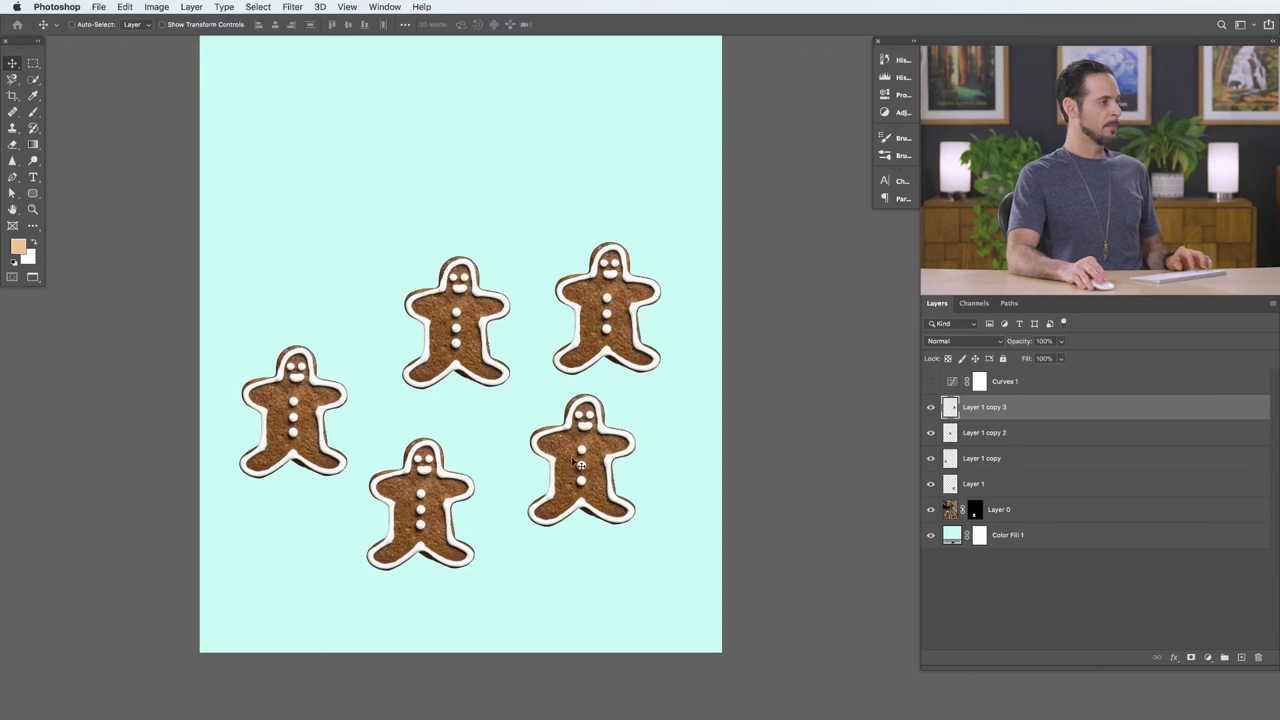
pyautogui.moveTo(569, 461); pyautogui.dragTo(632, 408)
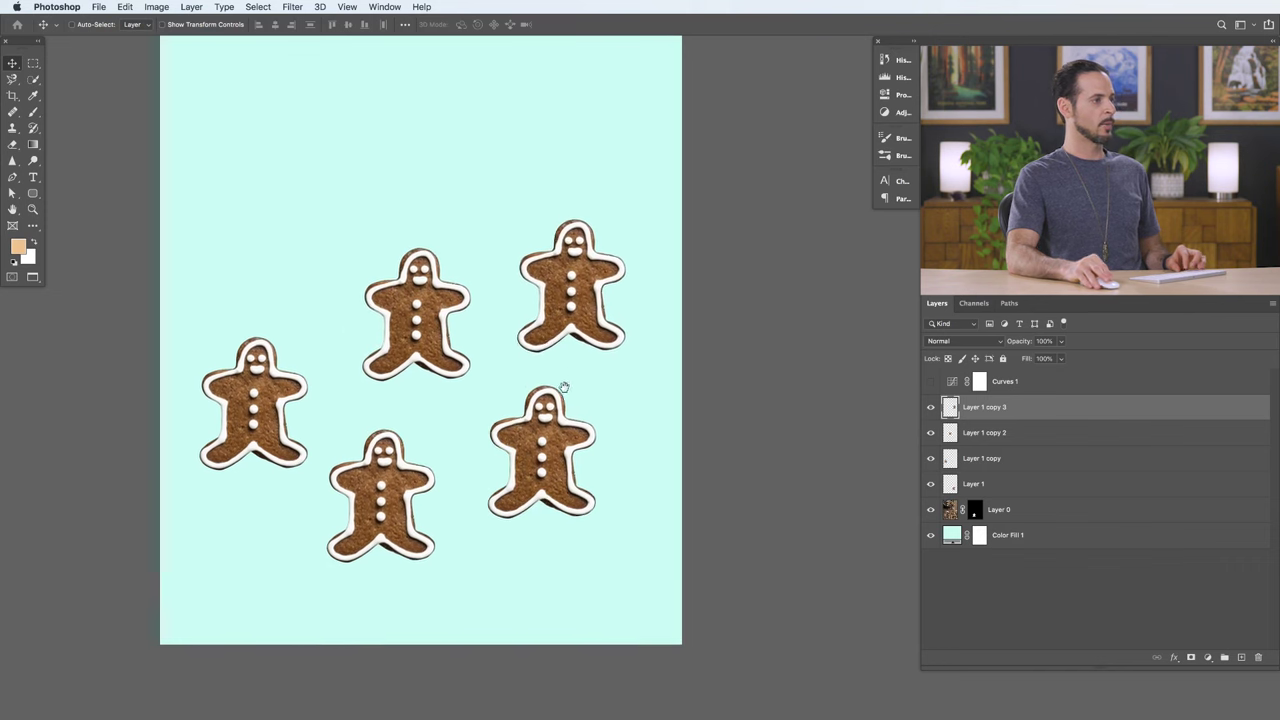
pyautogui.moveTo(575, 388); pyautogui.dragTo(563, 400)
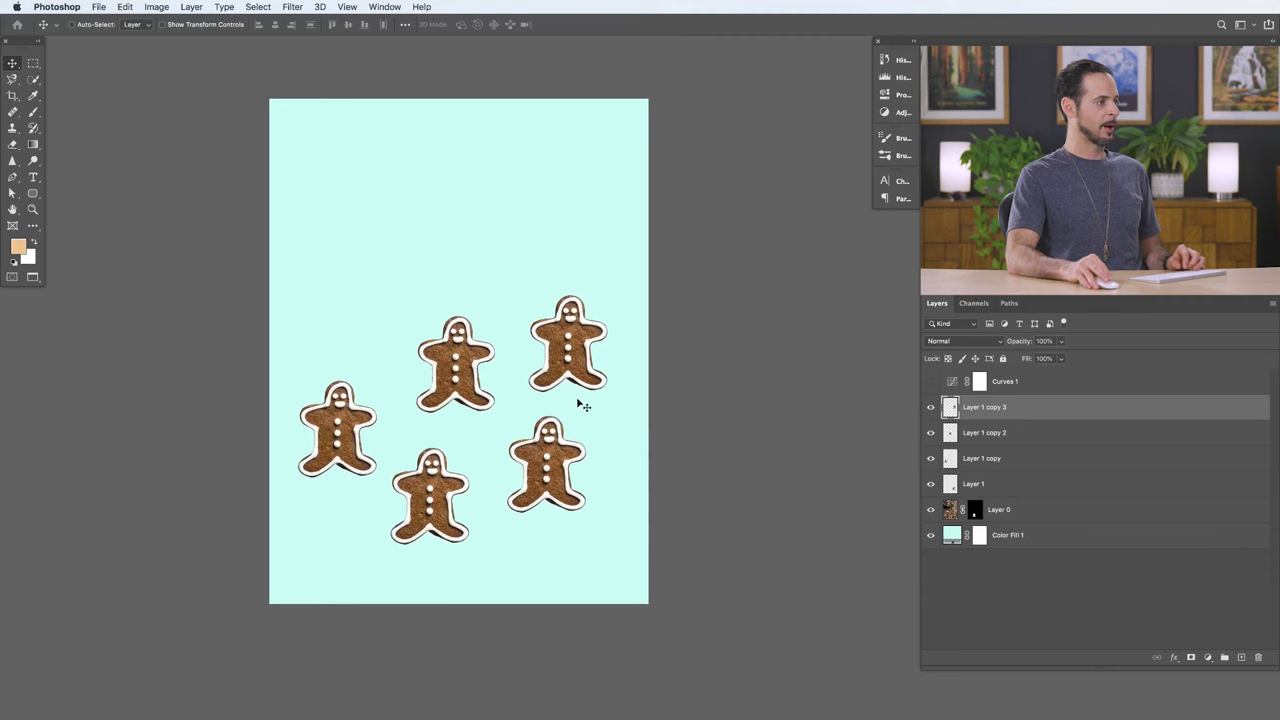